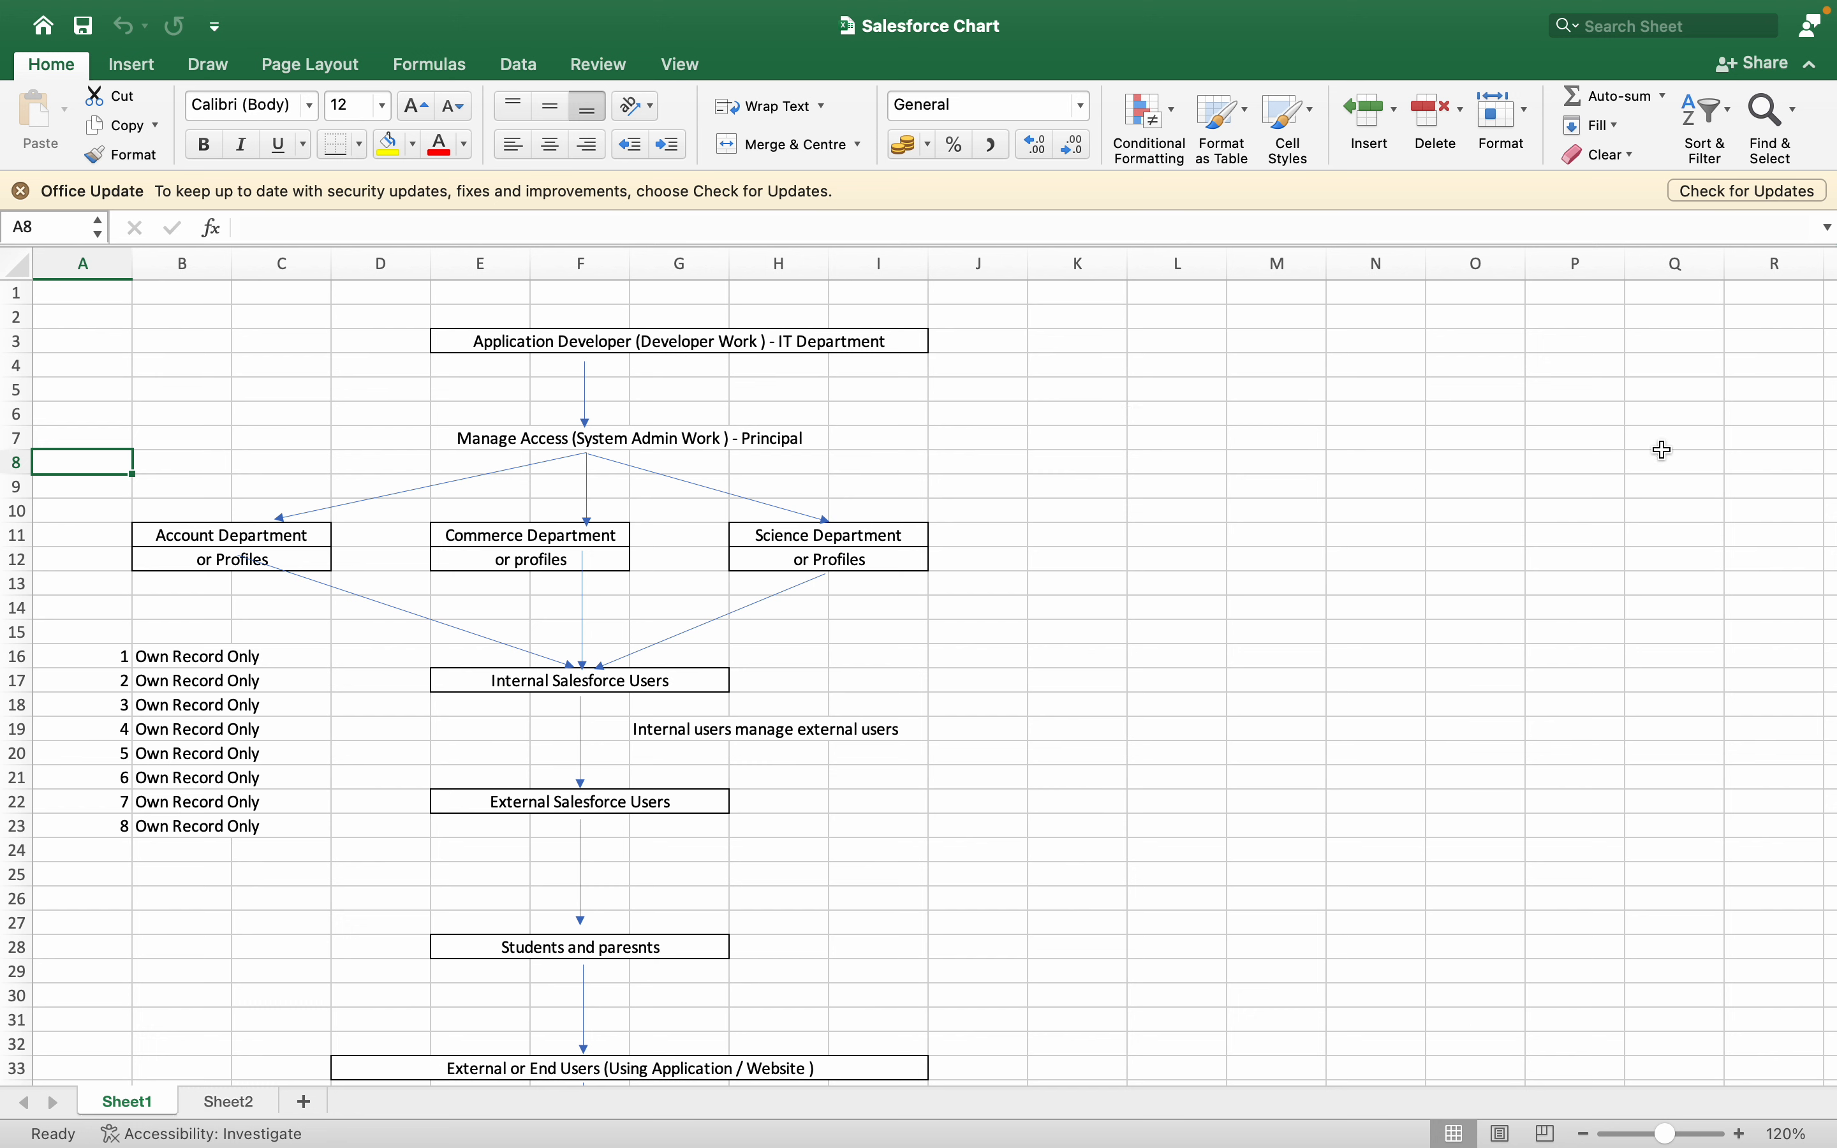
- Examine the Salesforce chart on Sheet1, from the application developer and access management levels to the Account, Commerce and Science departments
click(280, 332)
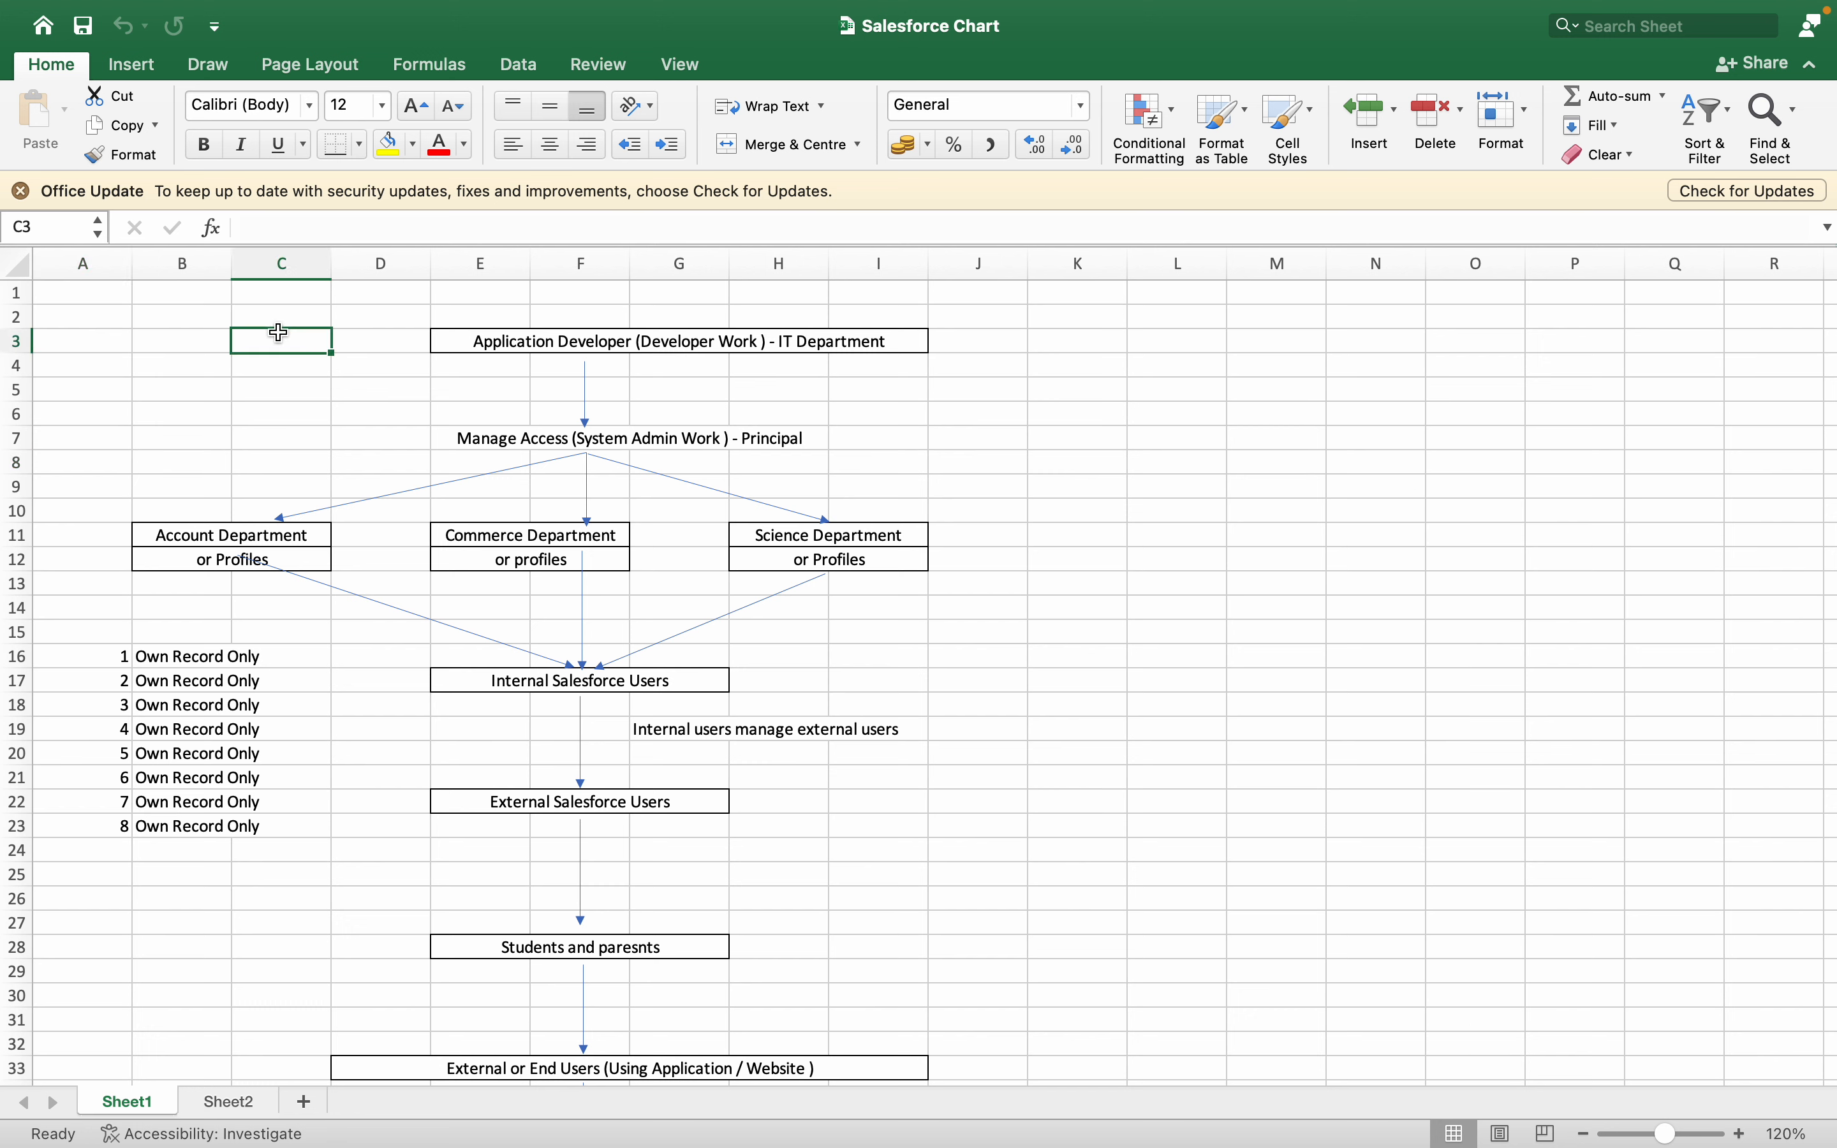
click(401, 319)
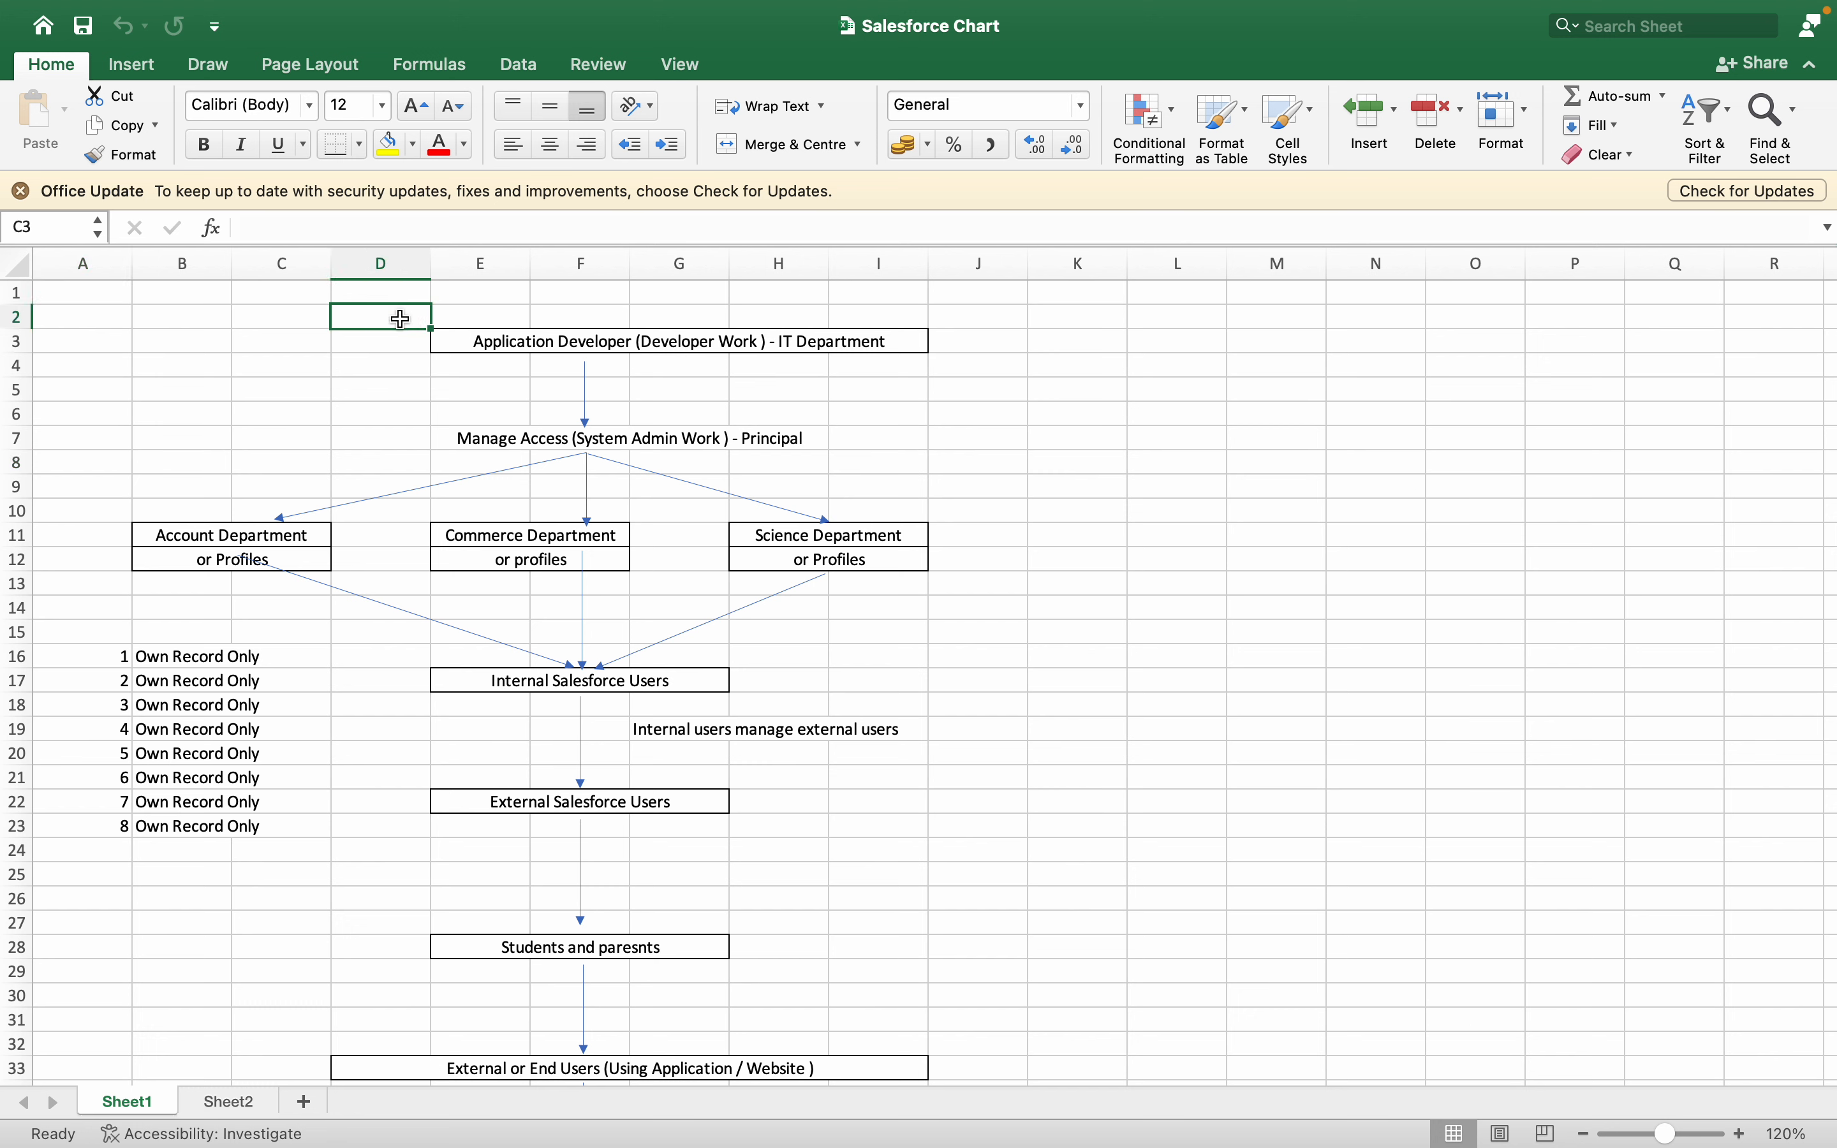
click(465, 303)
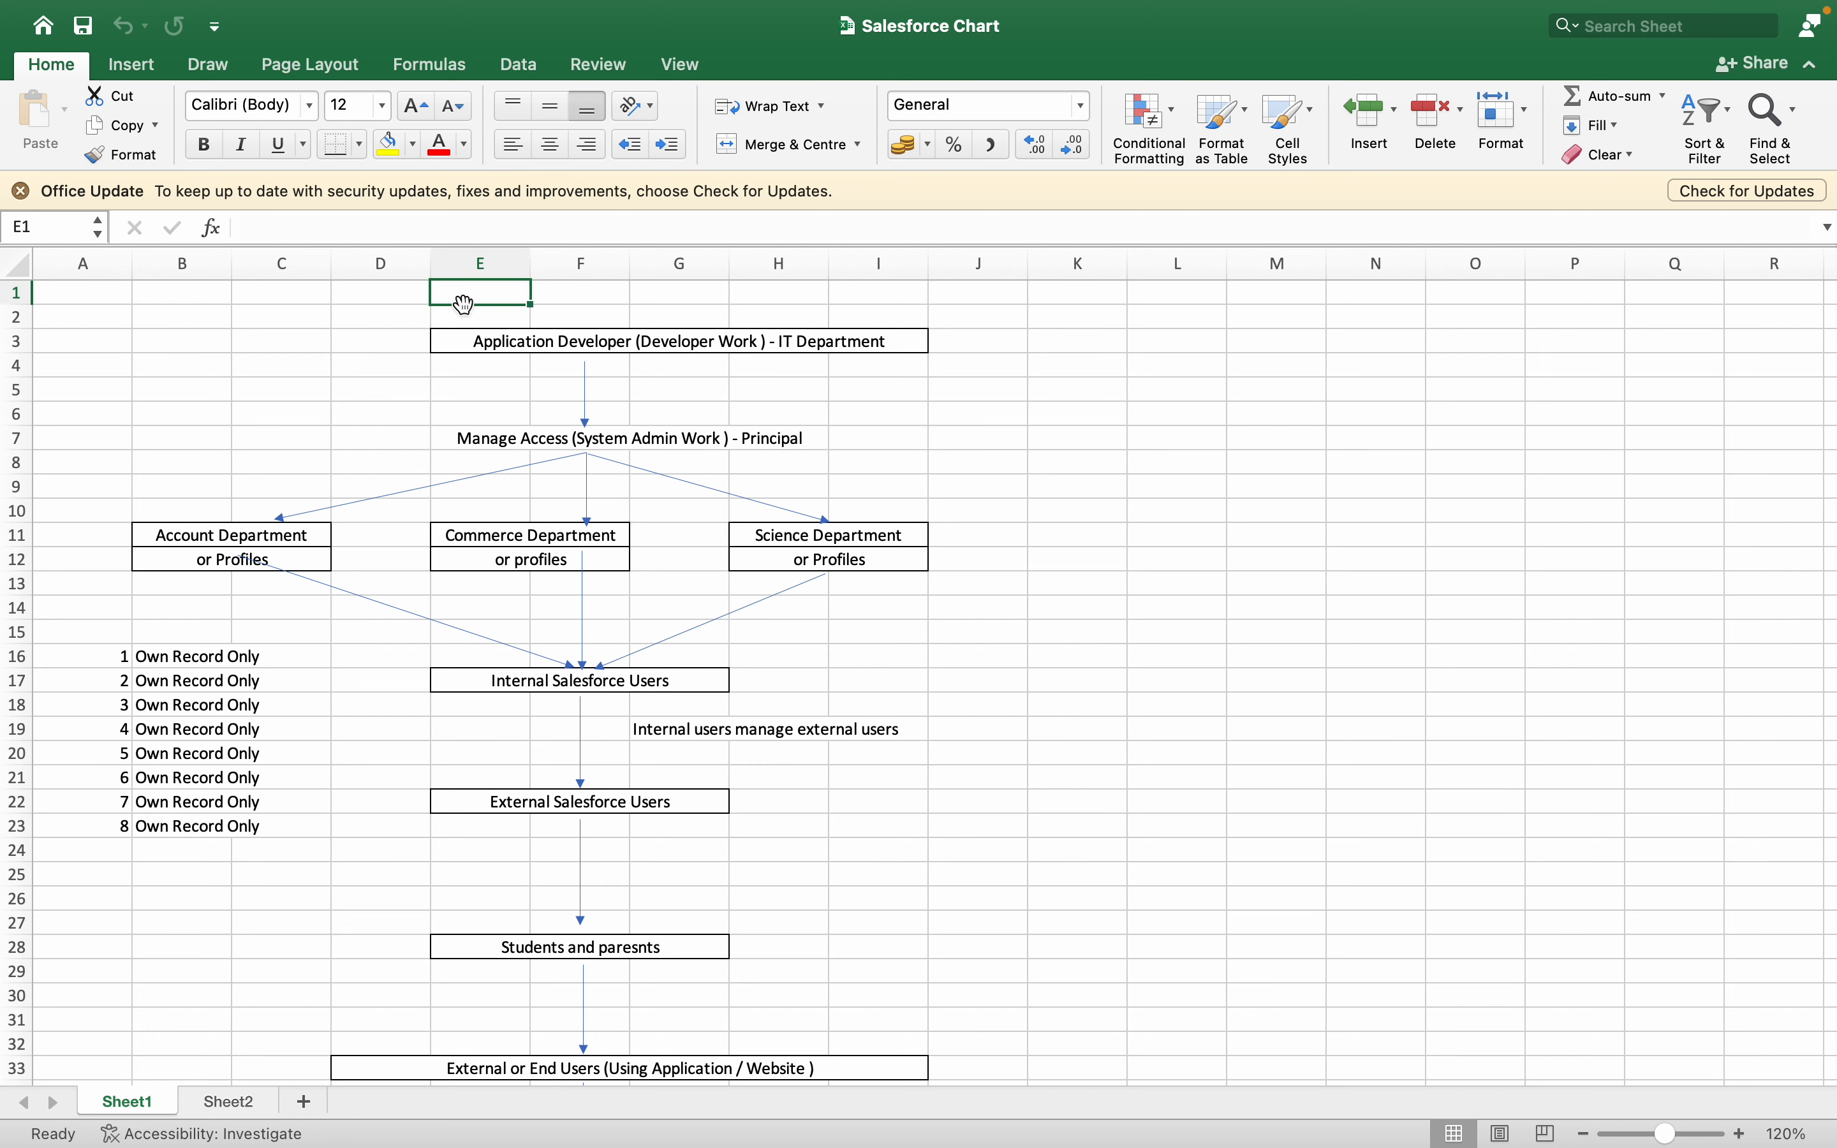
click(474, 344)
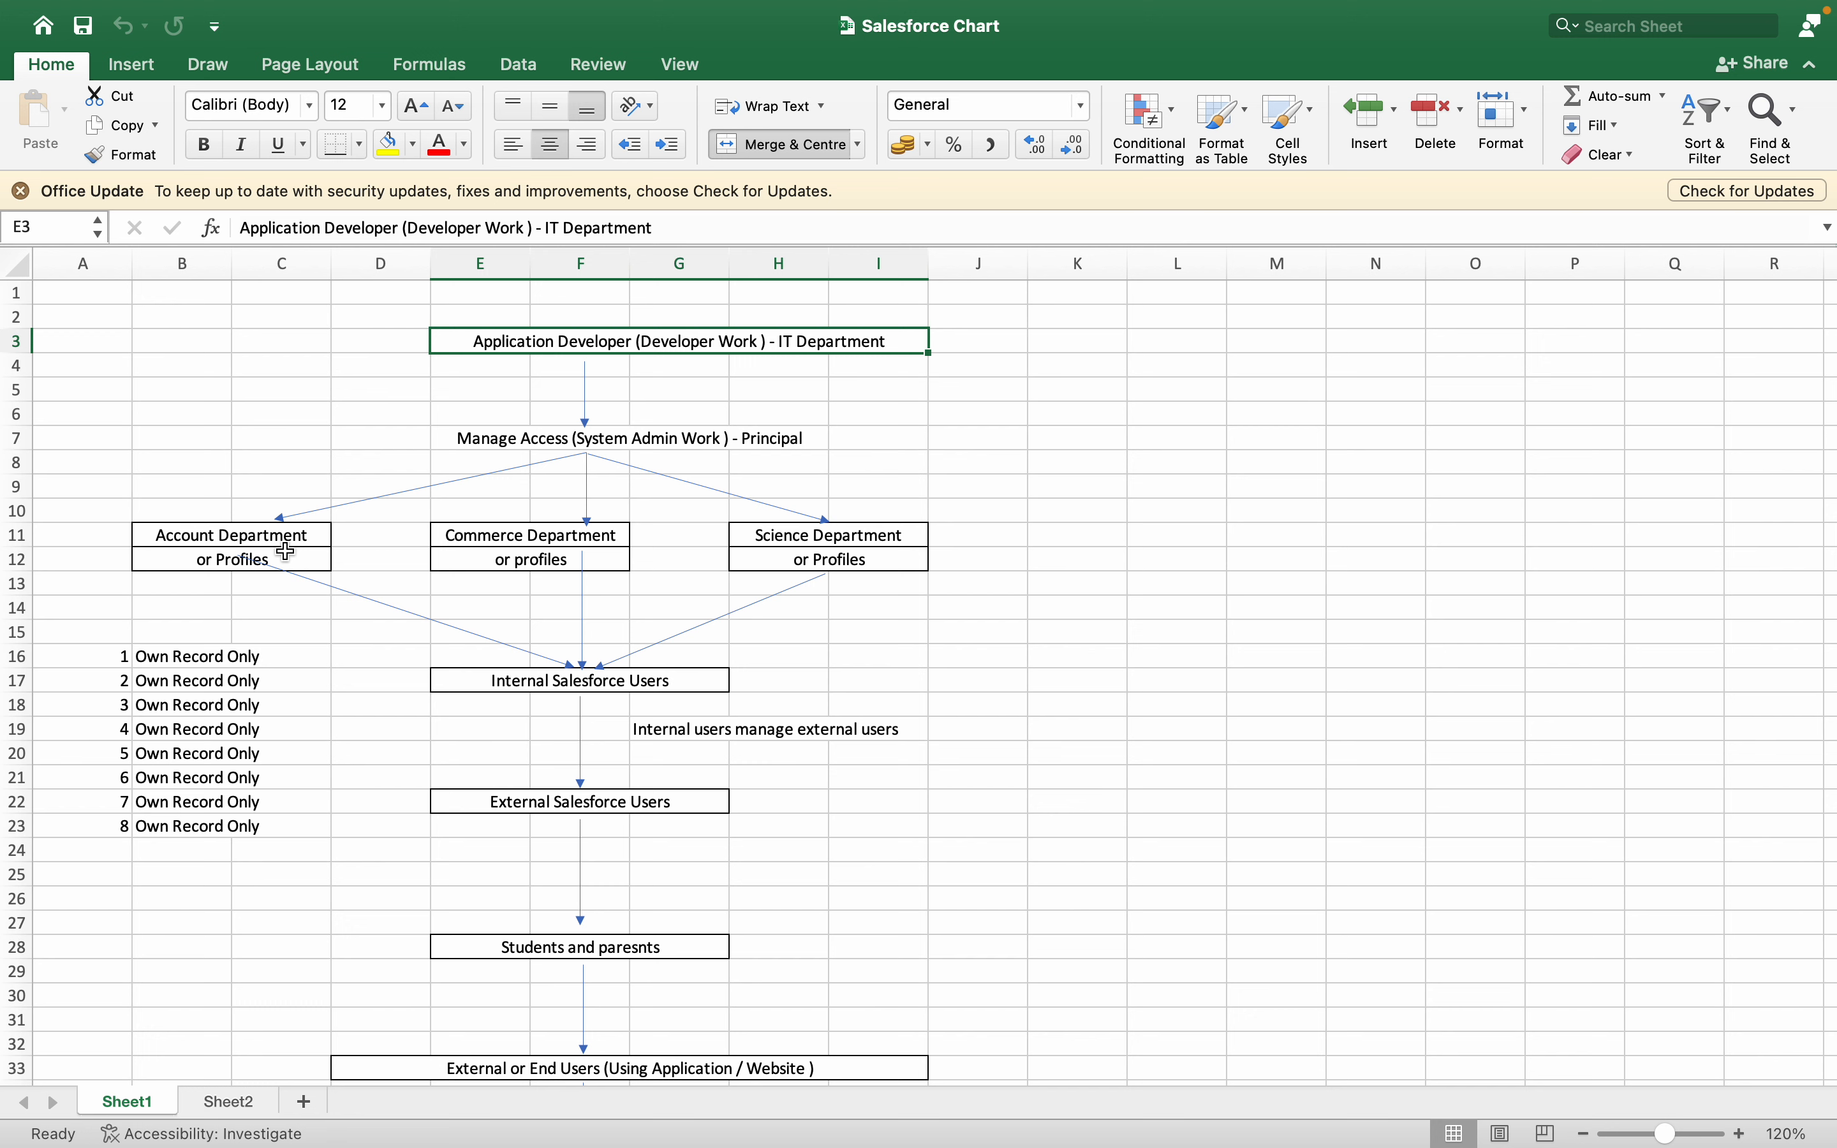
click(314, 318)
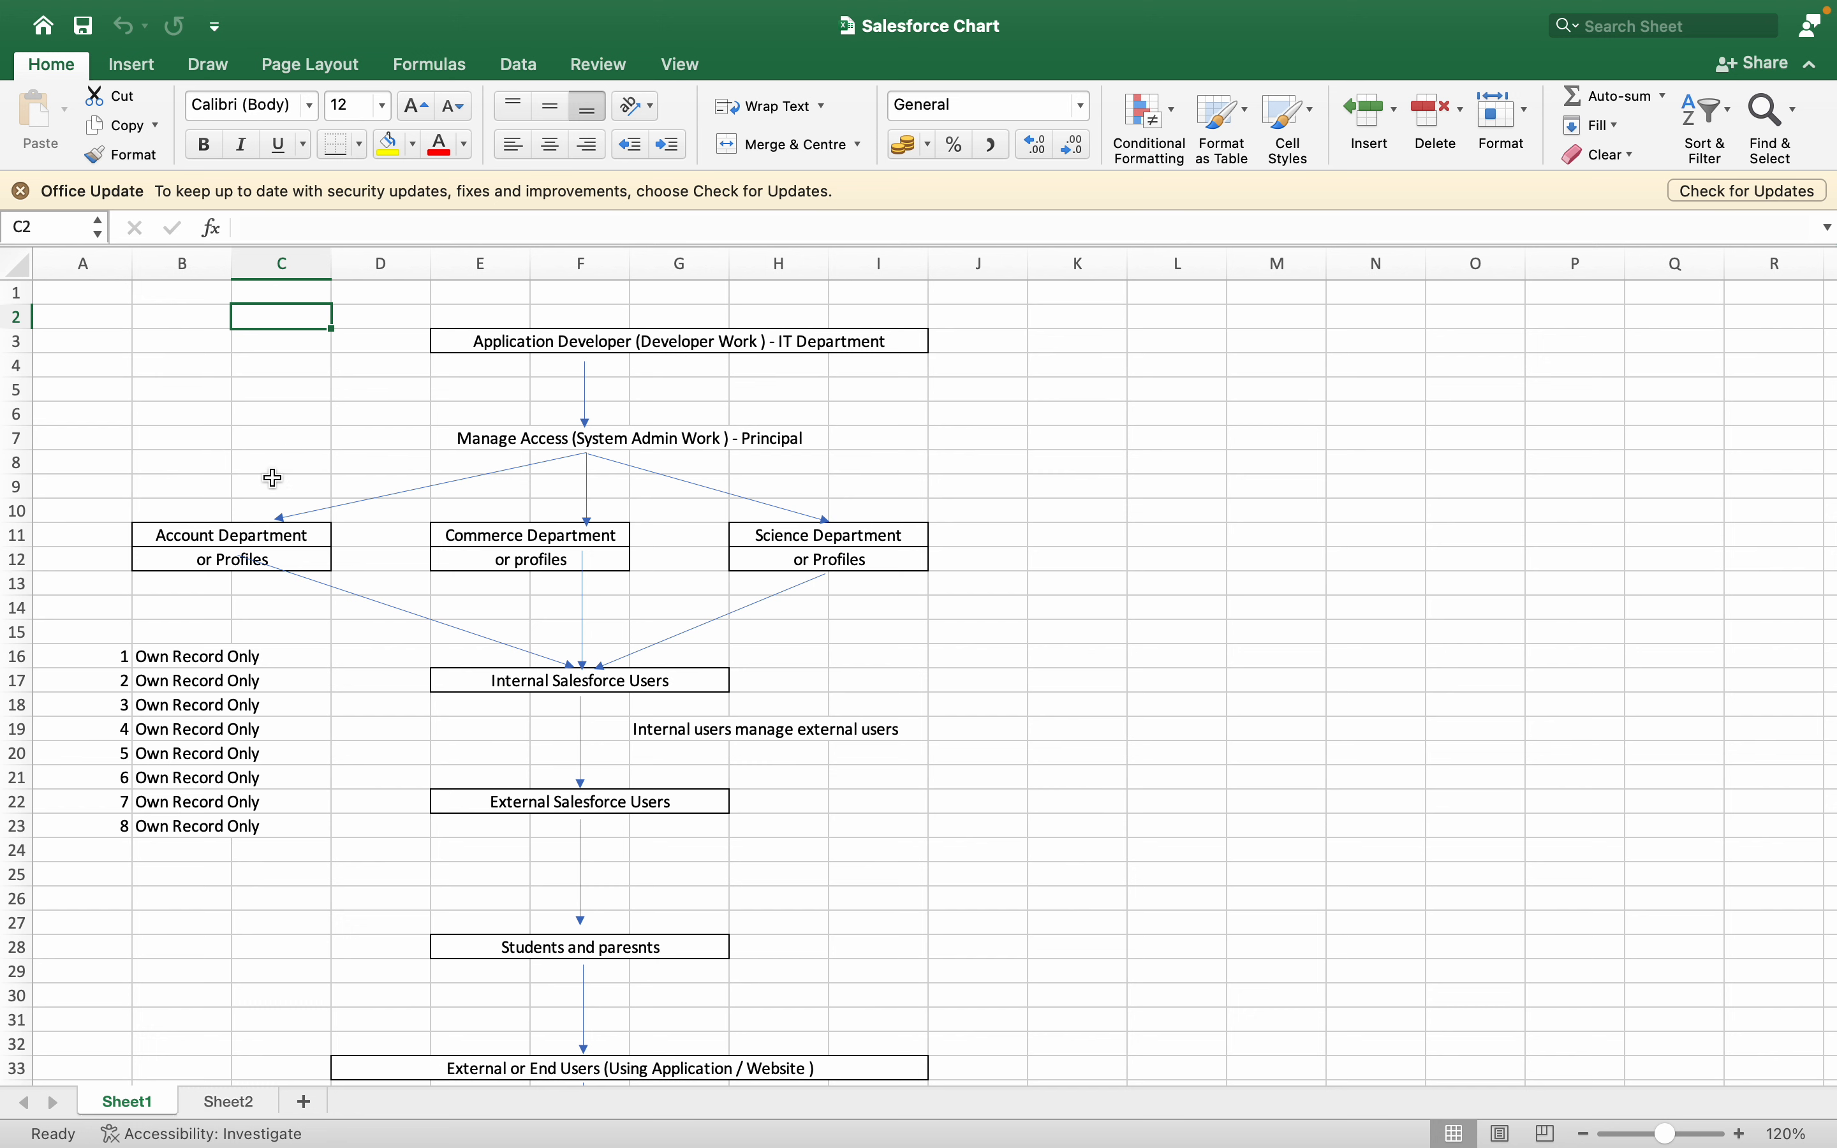
click(485, 533)
click(829, 538)
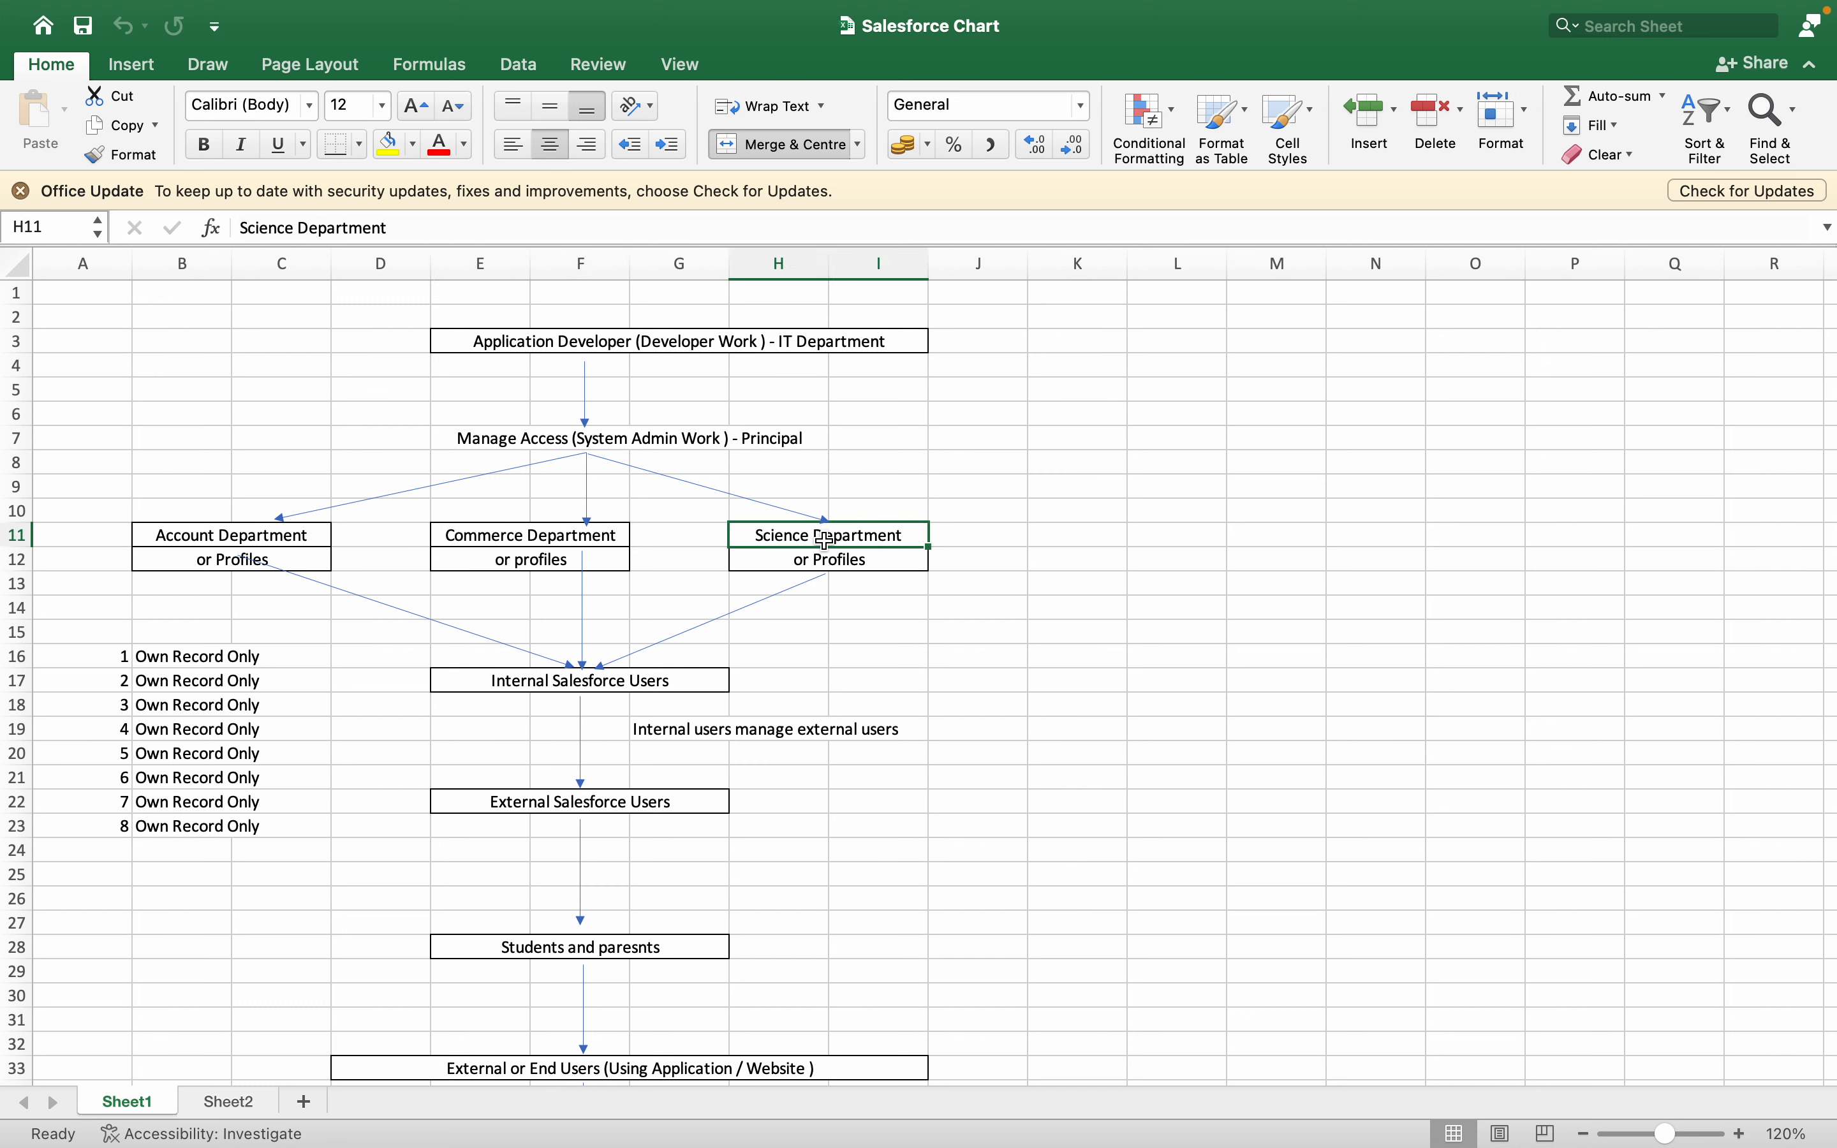
click(486, 547)
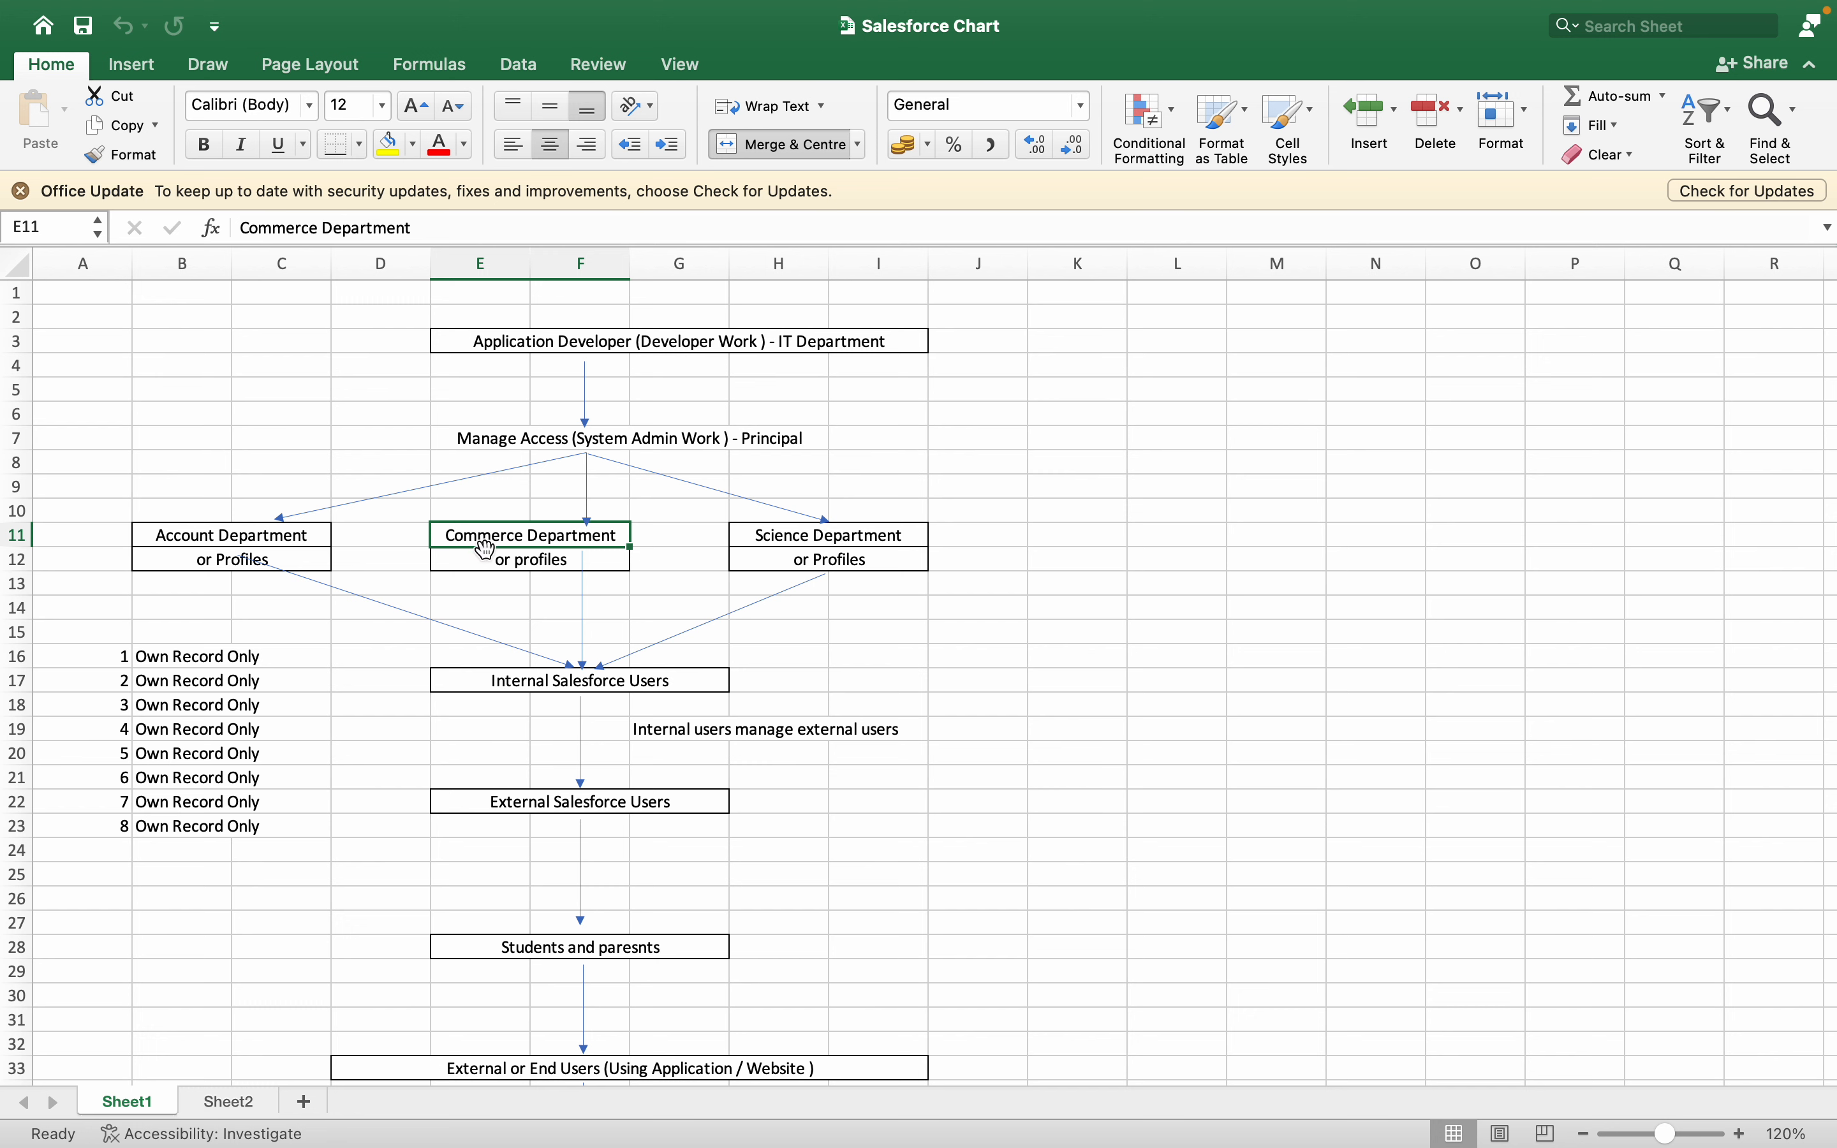
click(215, 541)
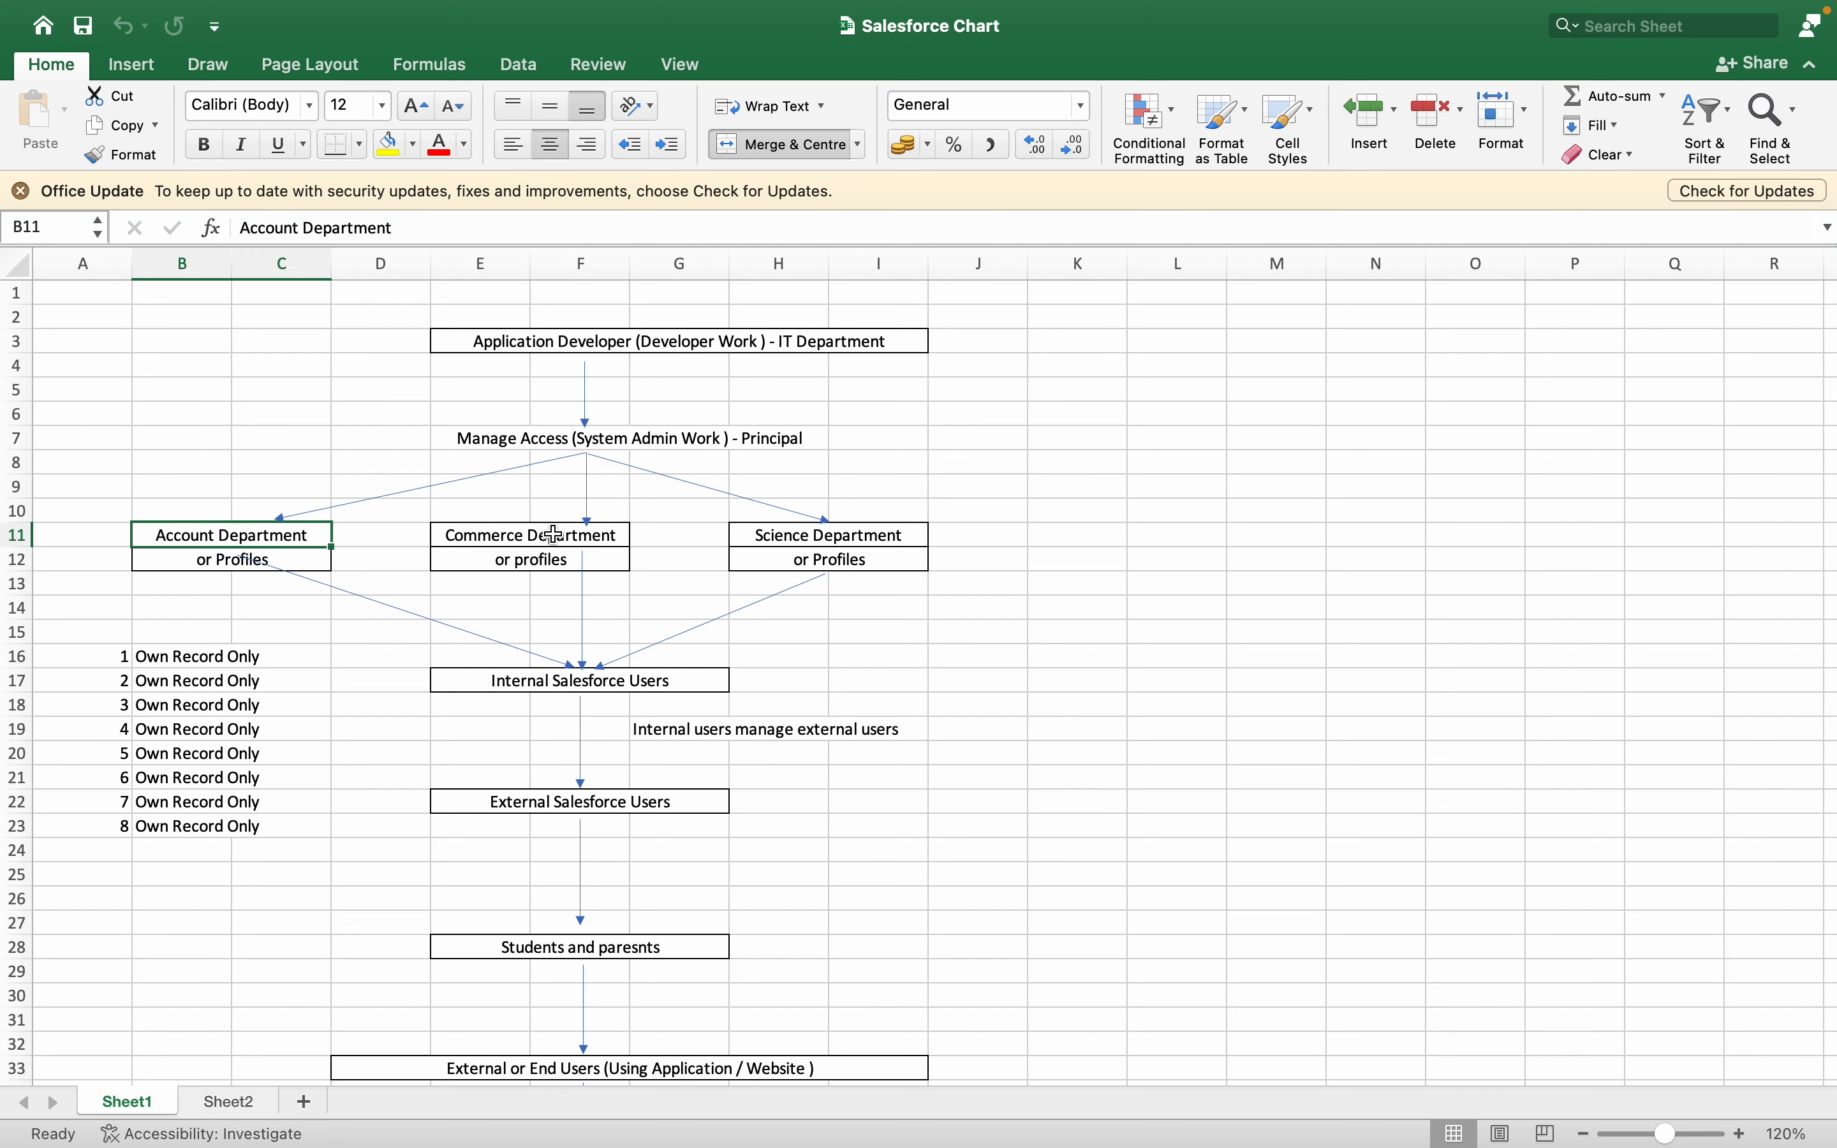
click(806, 541)
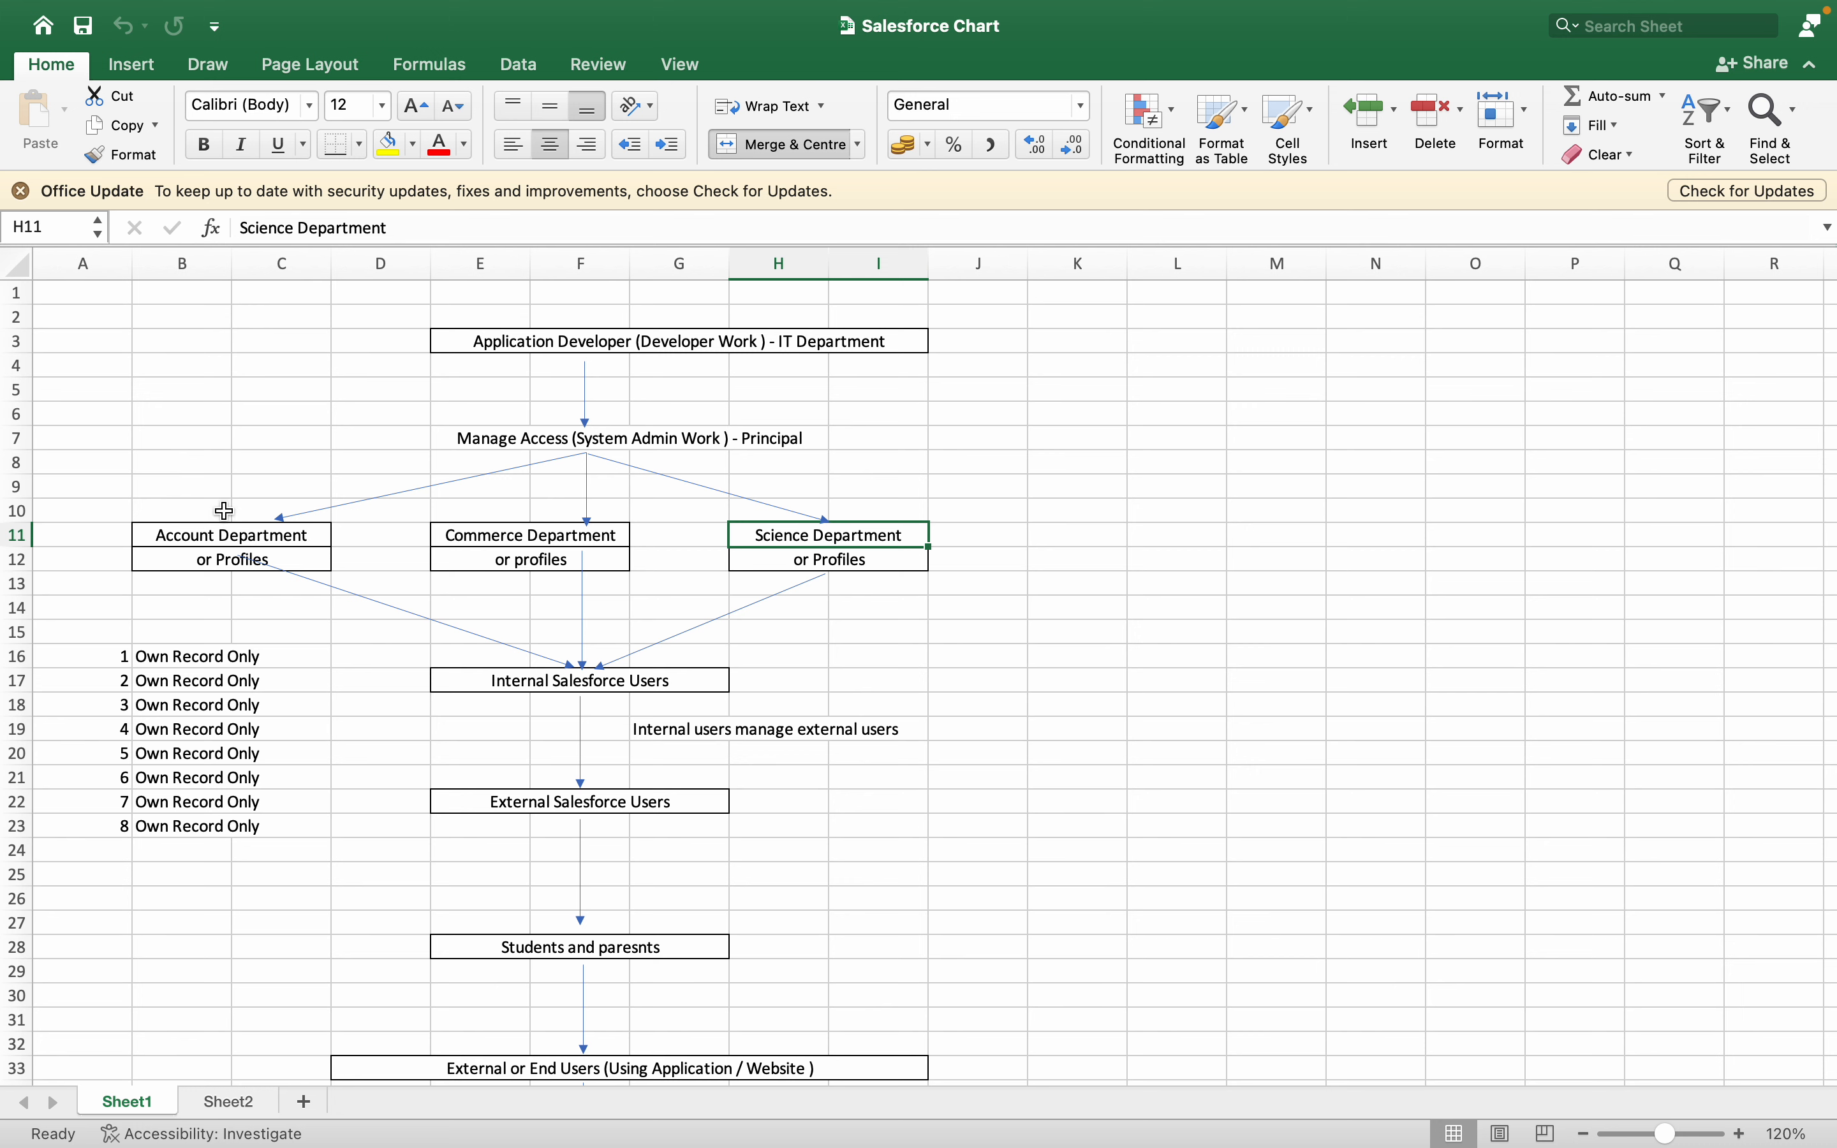
click(204, 439)
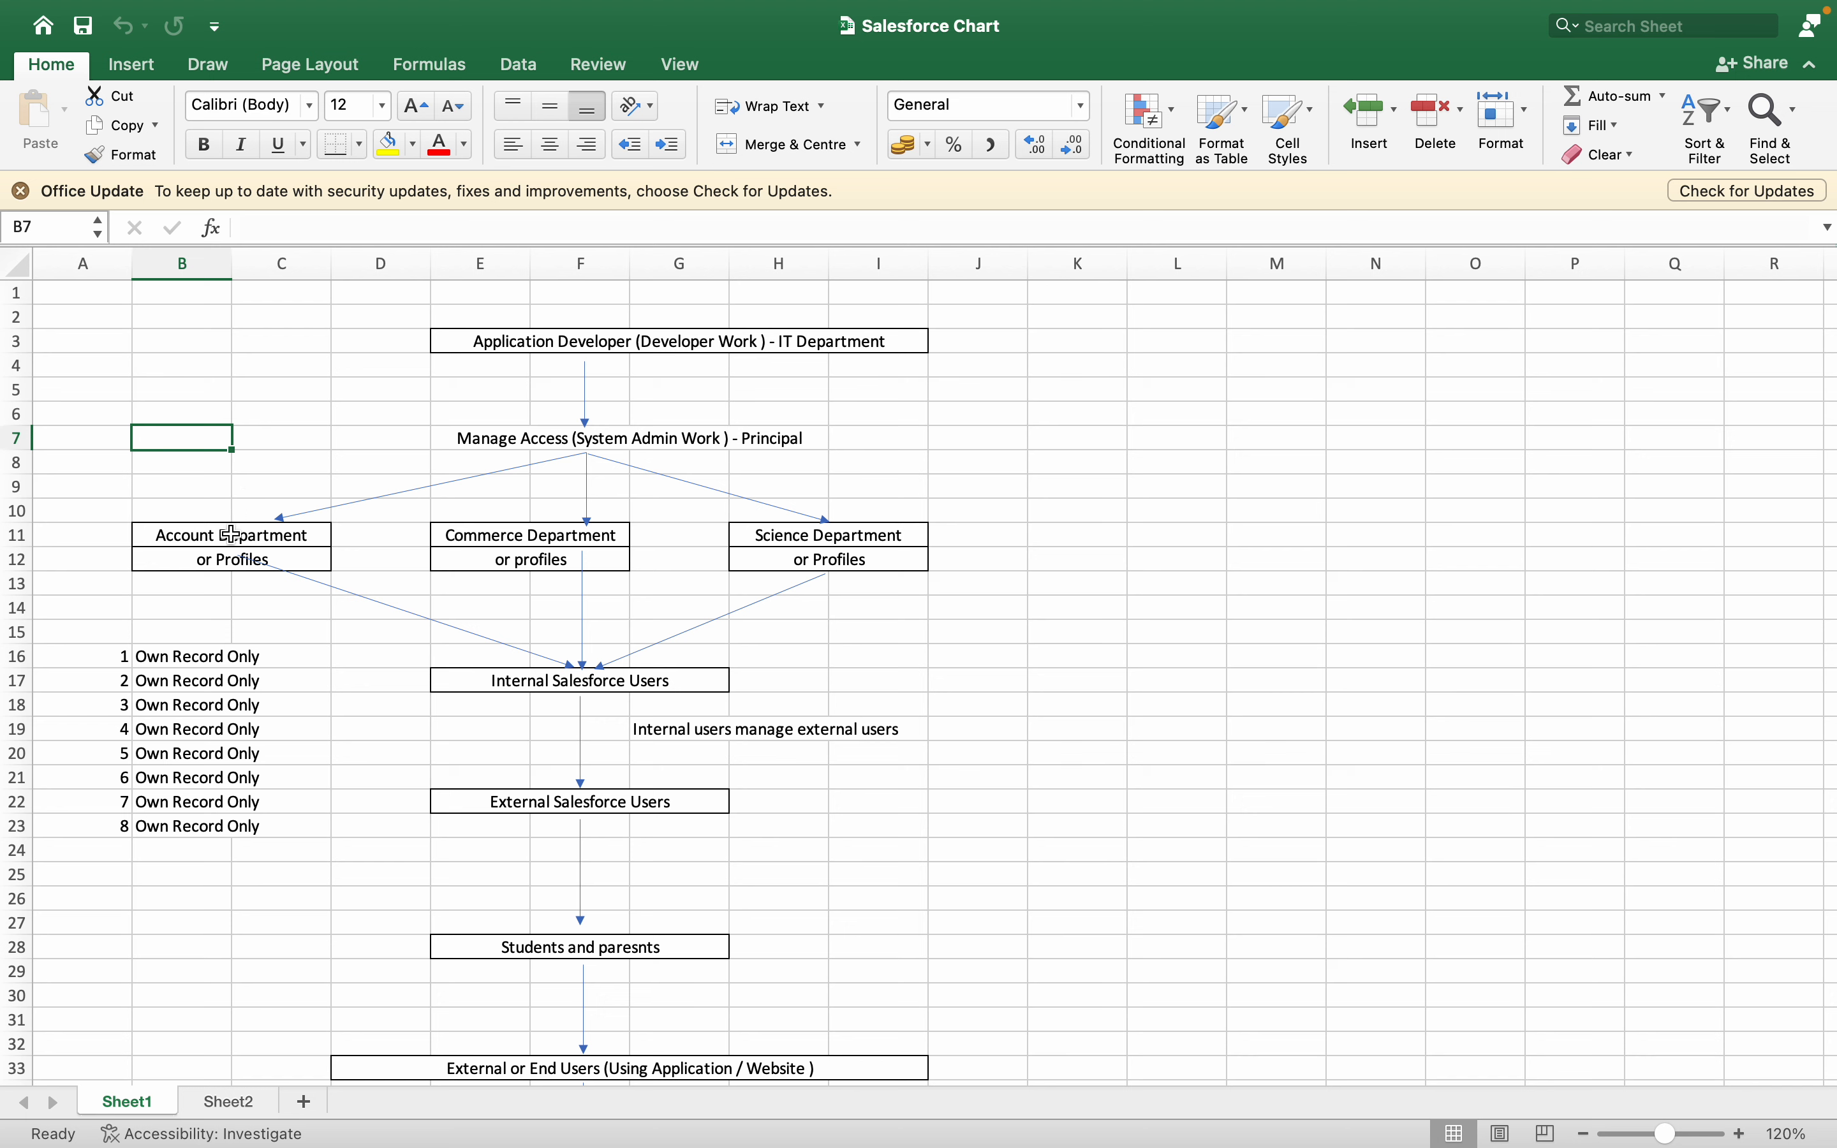
drag(212, 536, 803, 531)
click(552, 462)
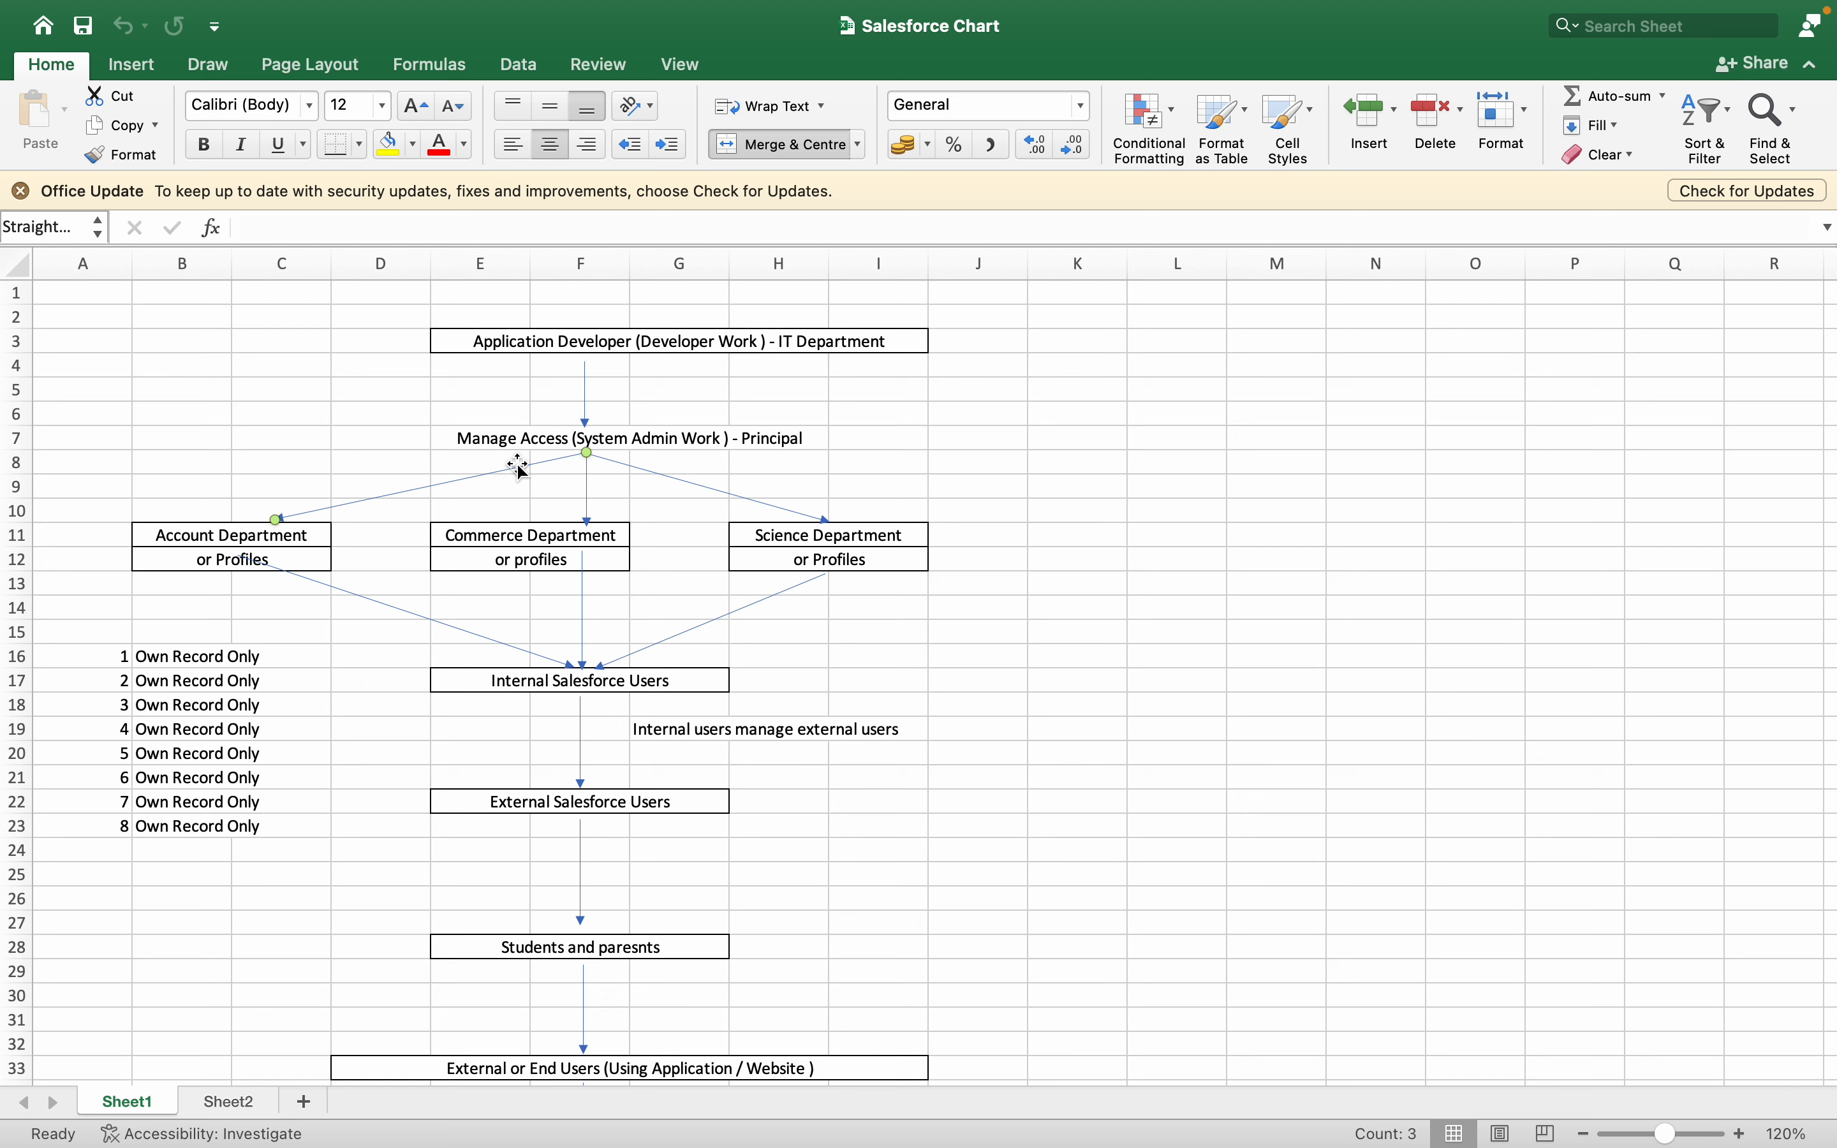
click(247, 456)
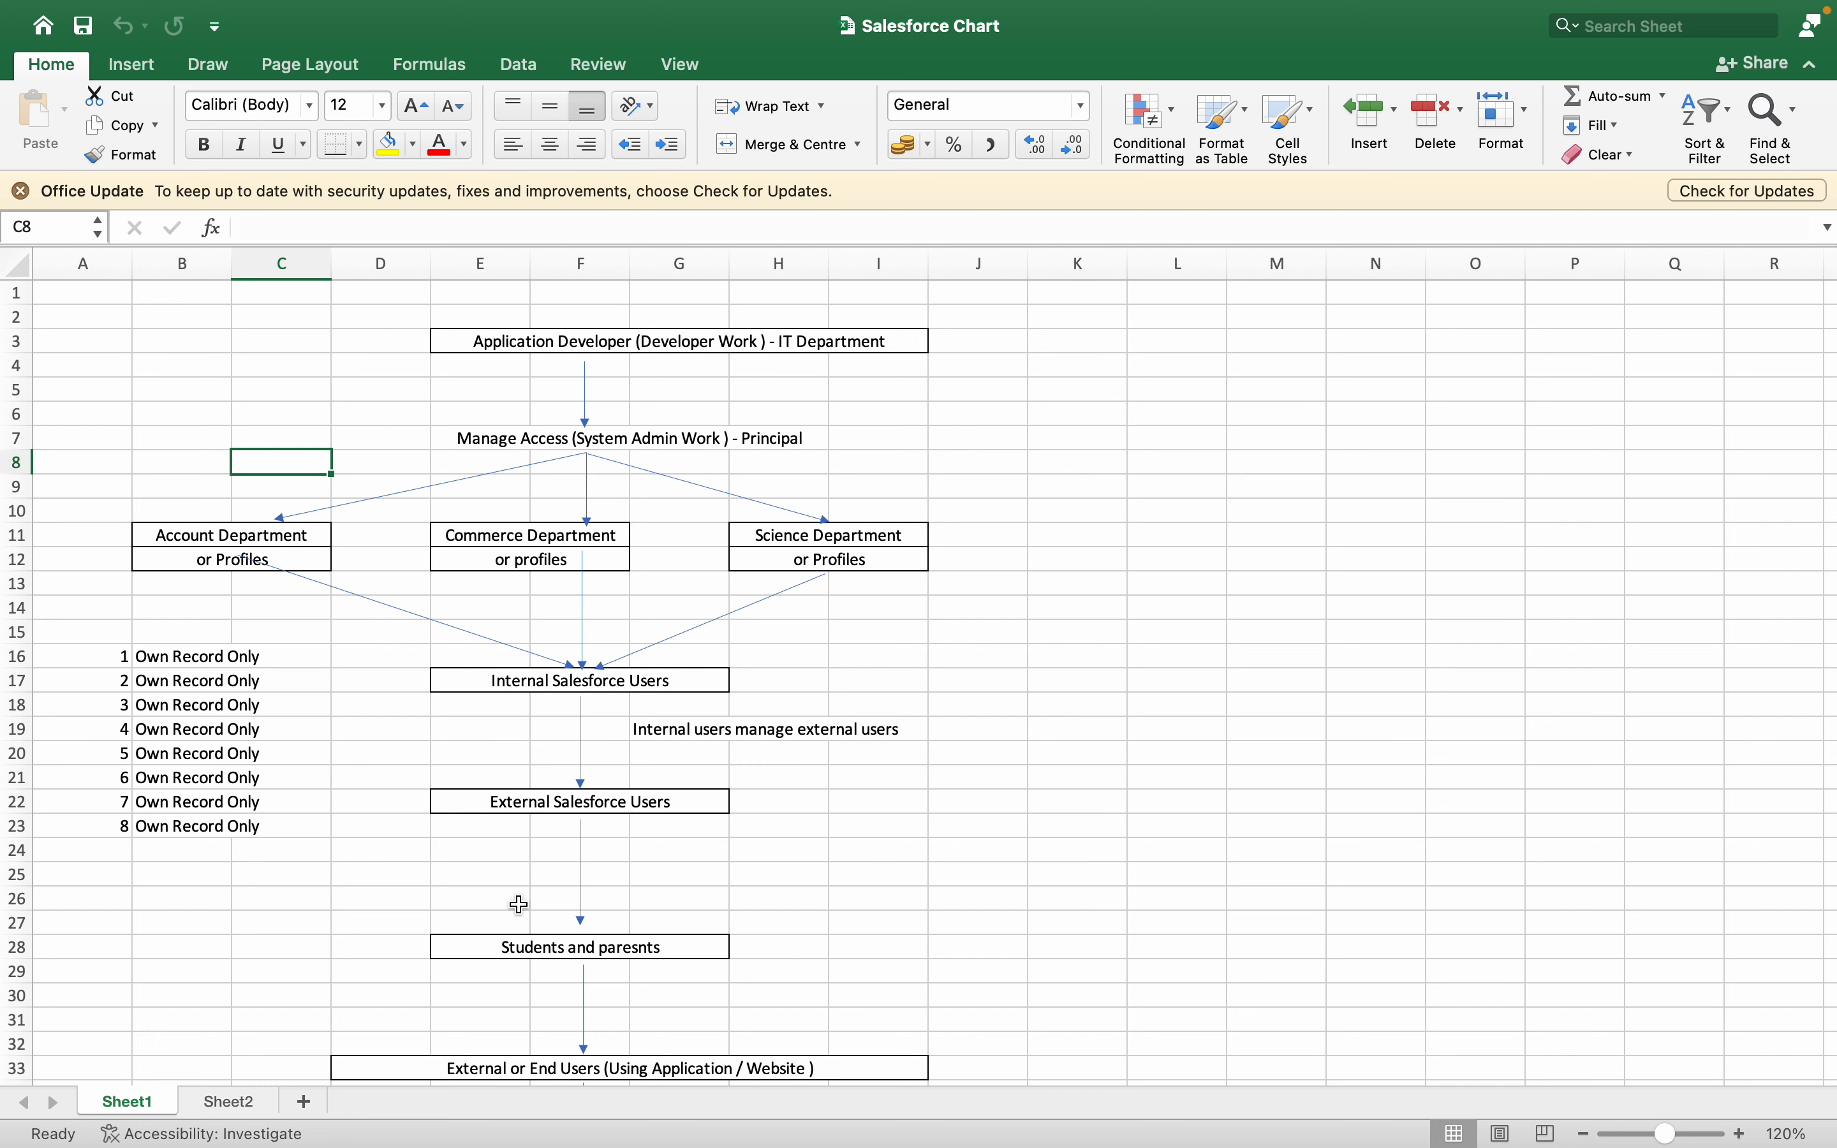
- Correct the misspelled word in the chart's row 28 box so the text reads "Students and parents"
click(807, 954)
click(678, 942)
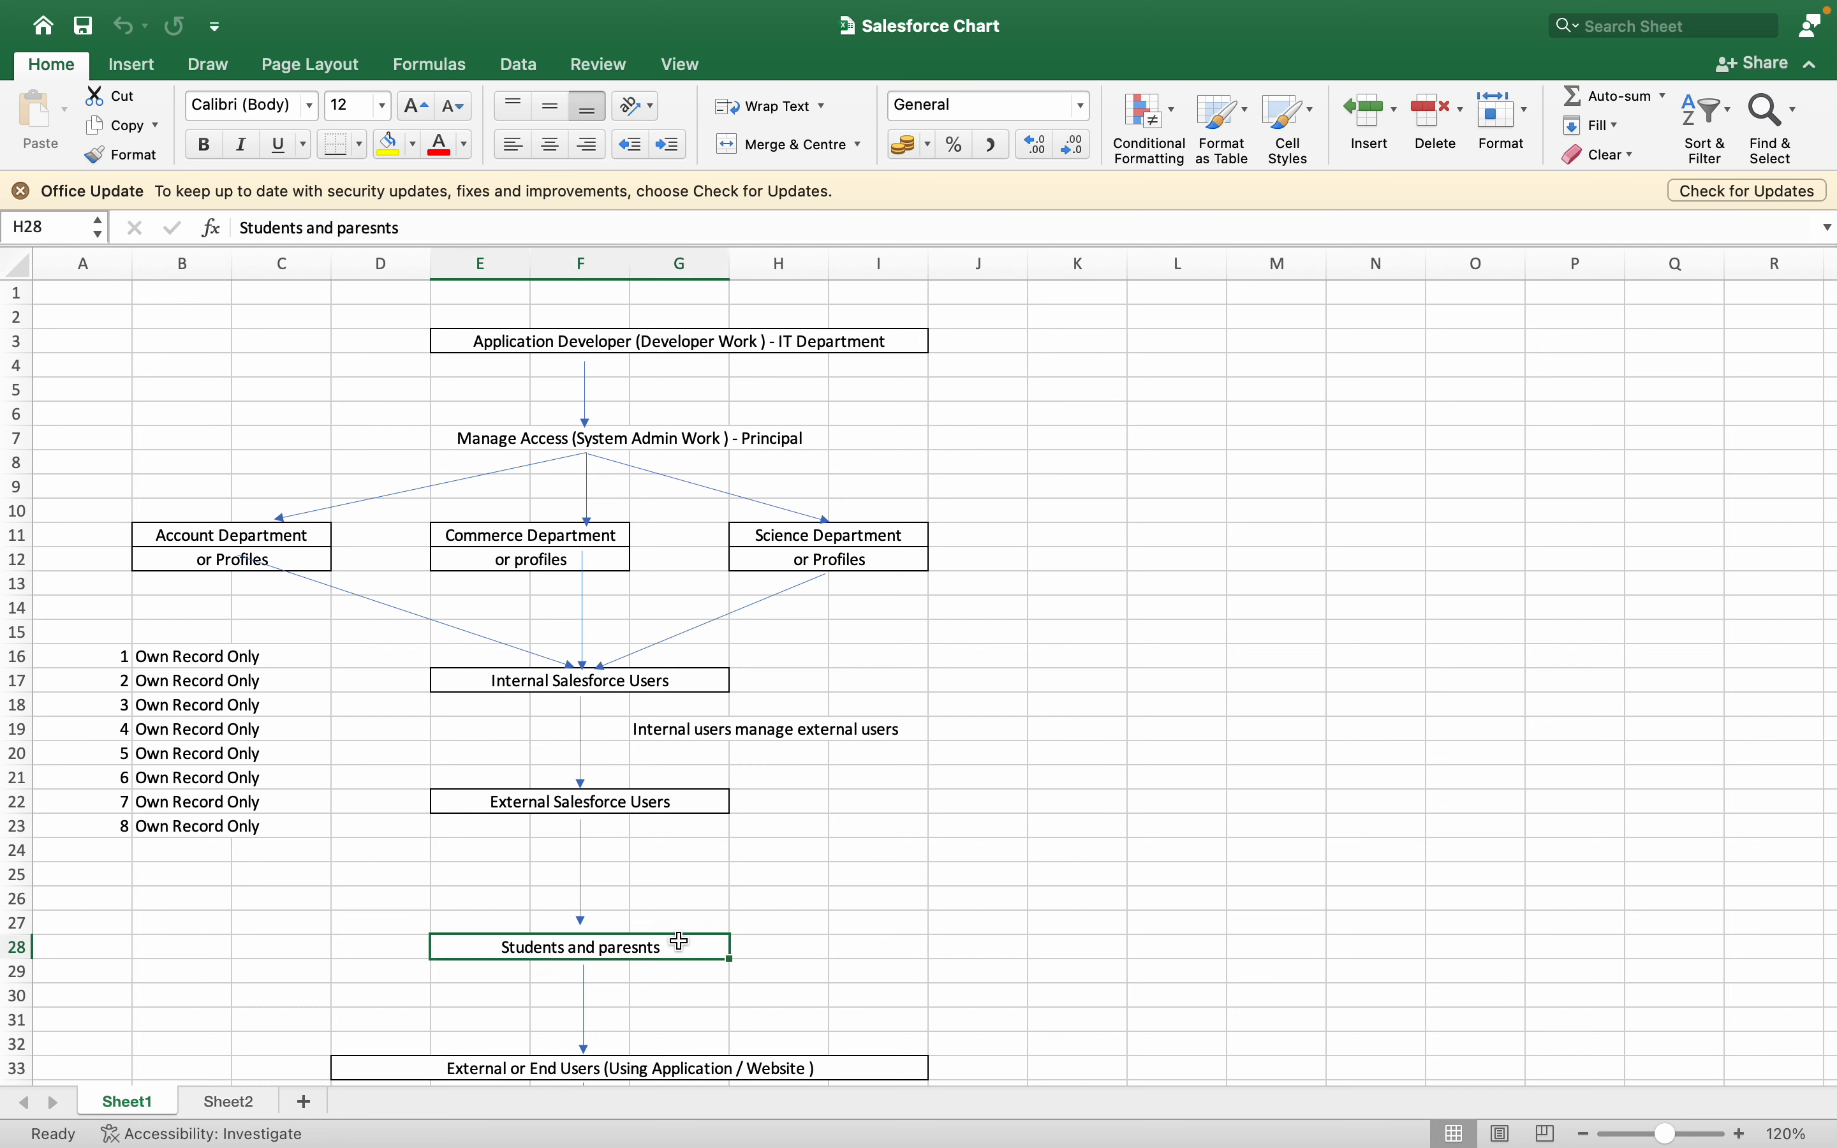
double_click(649, 948)
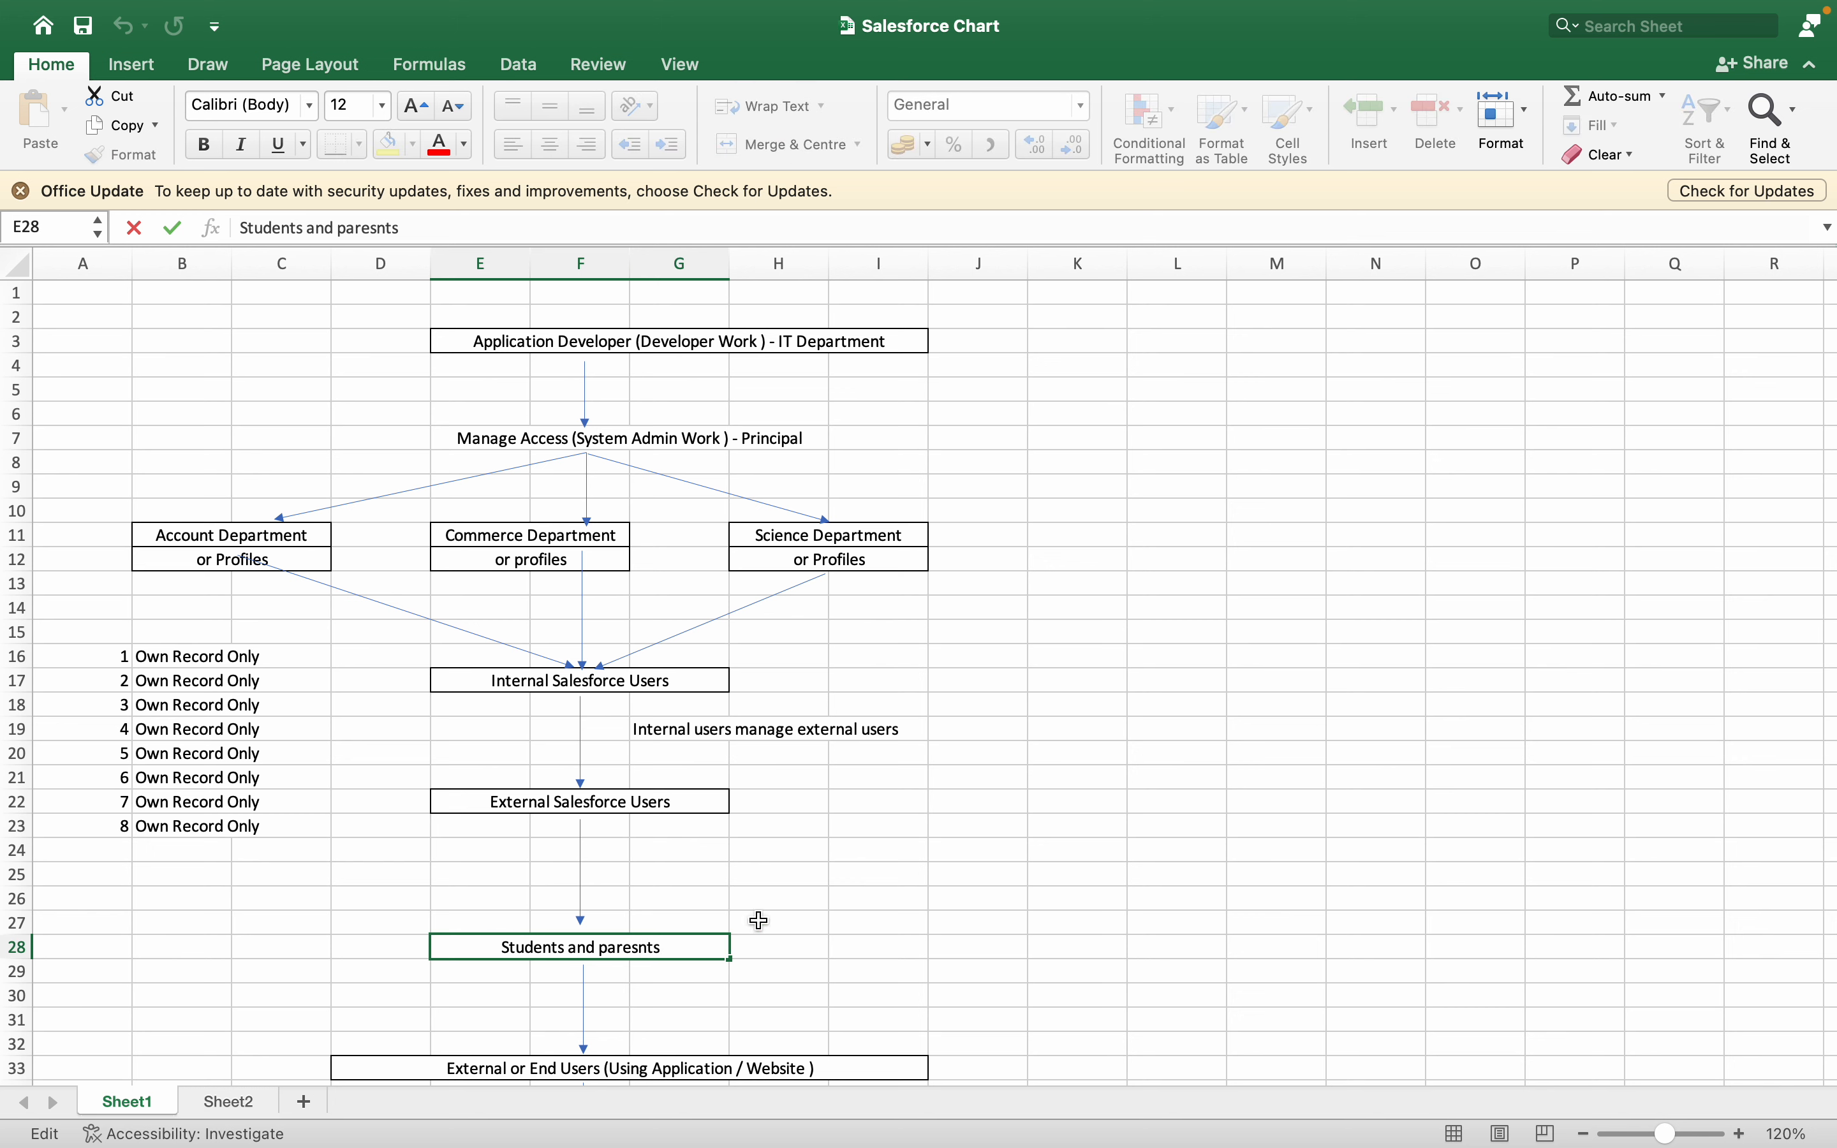
key(BackSpace)
key(Return)
click(977, 759)
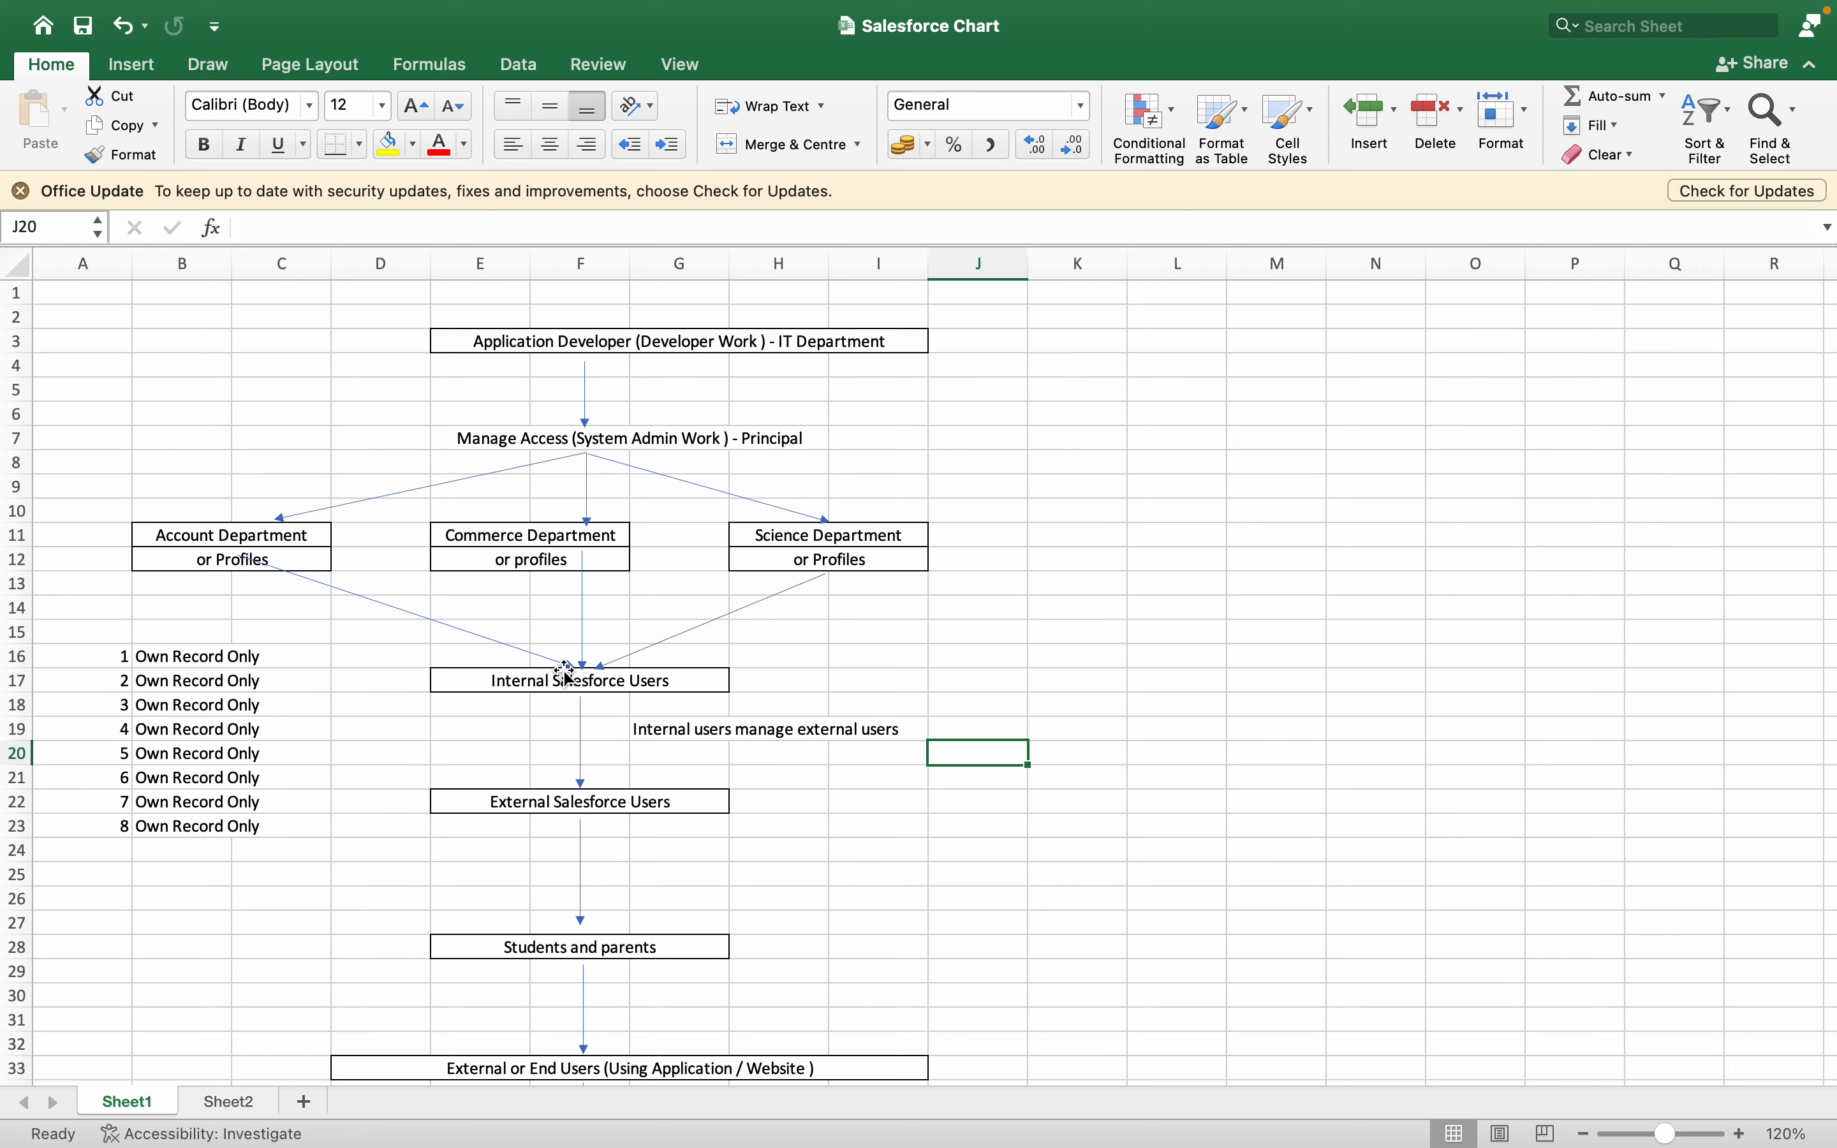
- Switch to Salesforce Setup in the browser, find the Users page by searching for "user", and start a new user record
key(ctrl+Left)
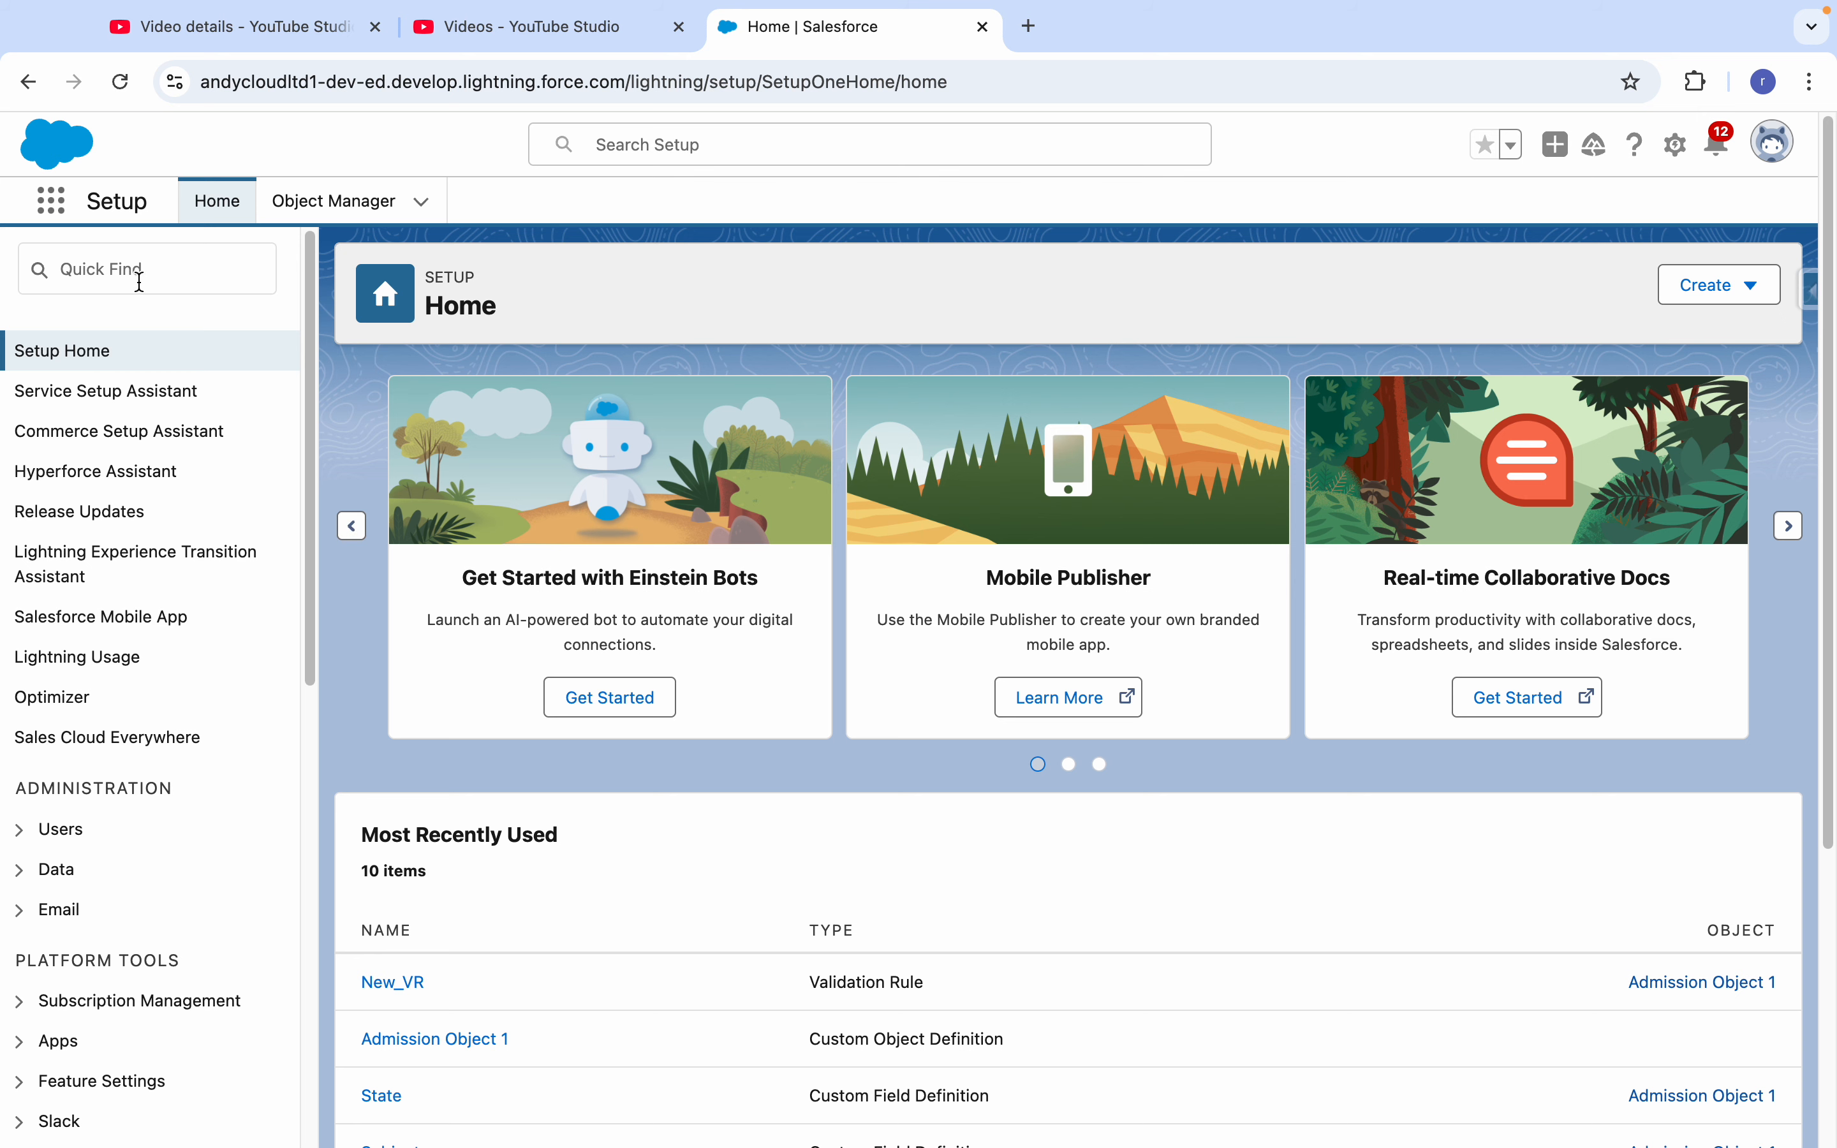
click(138, 276)
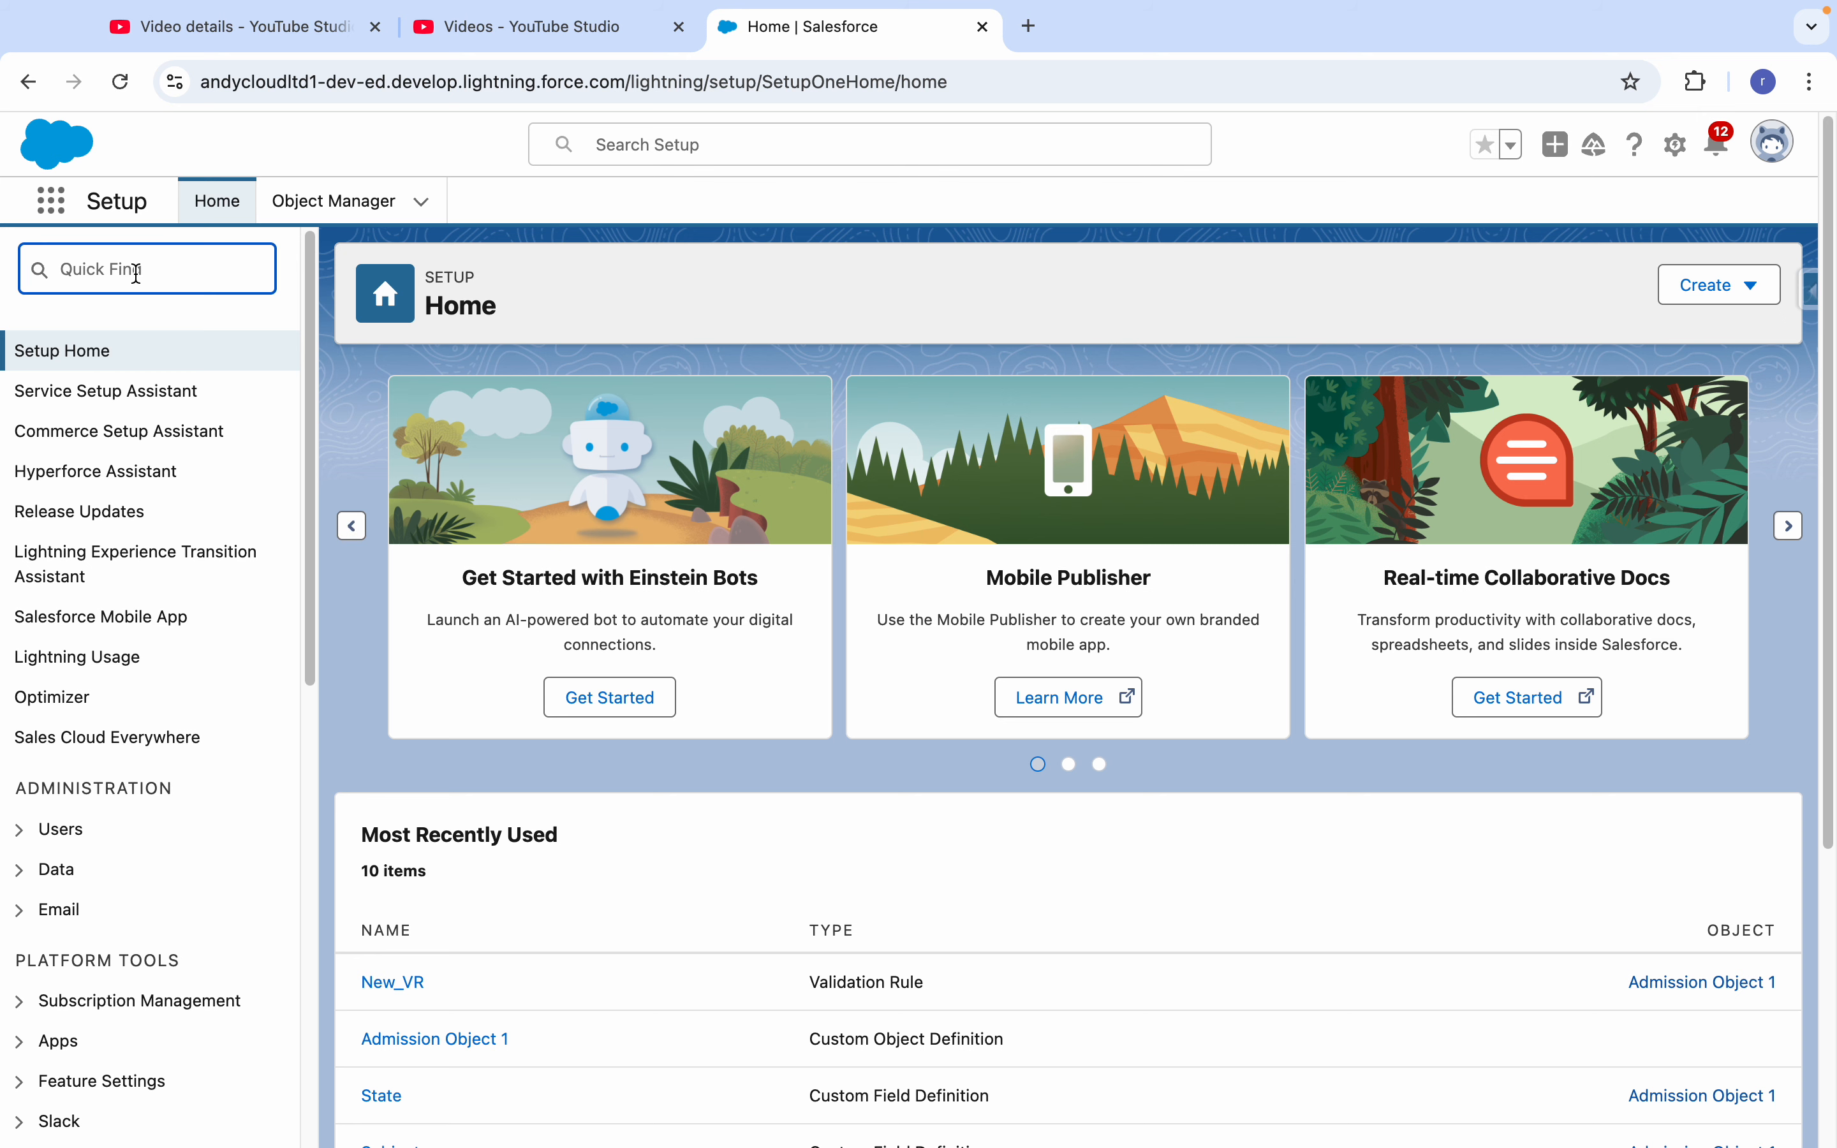
text(user)
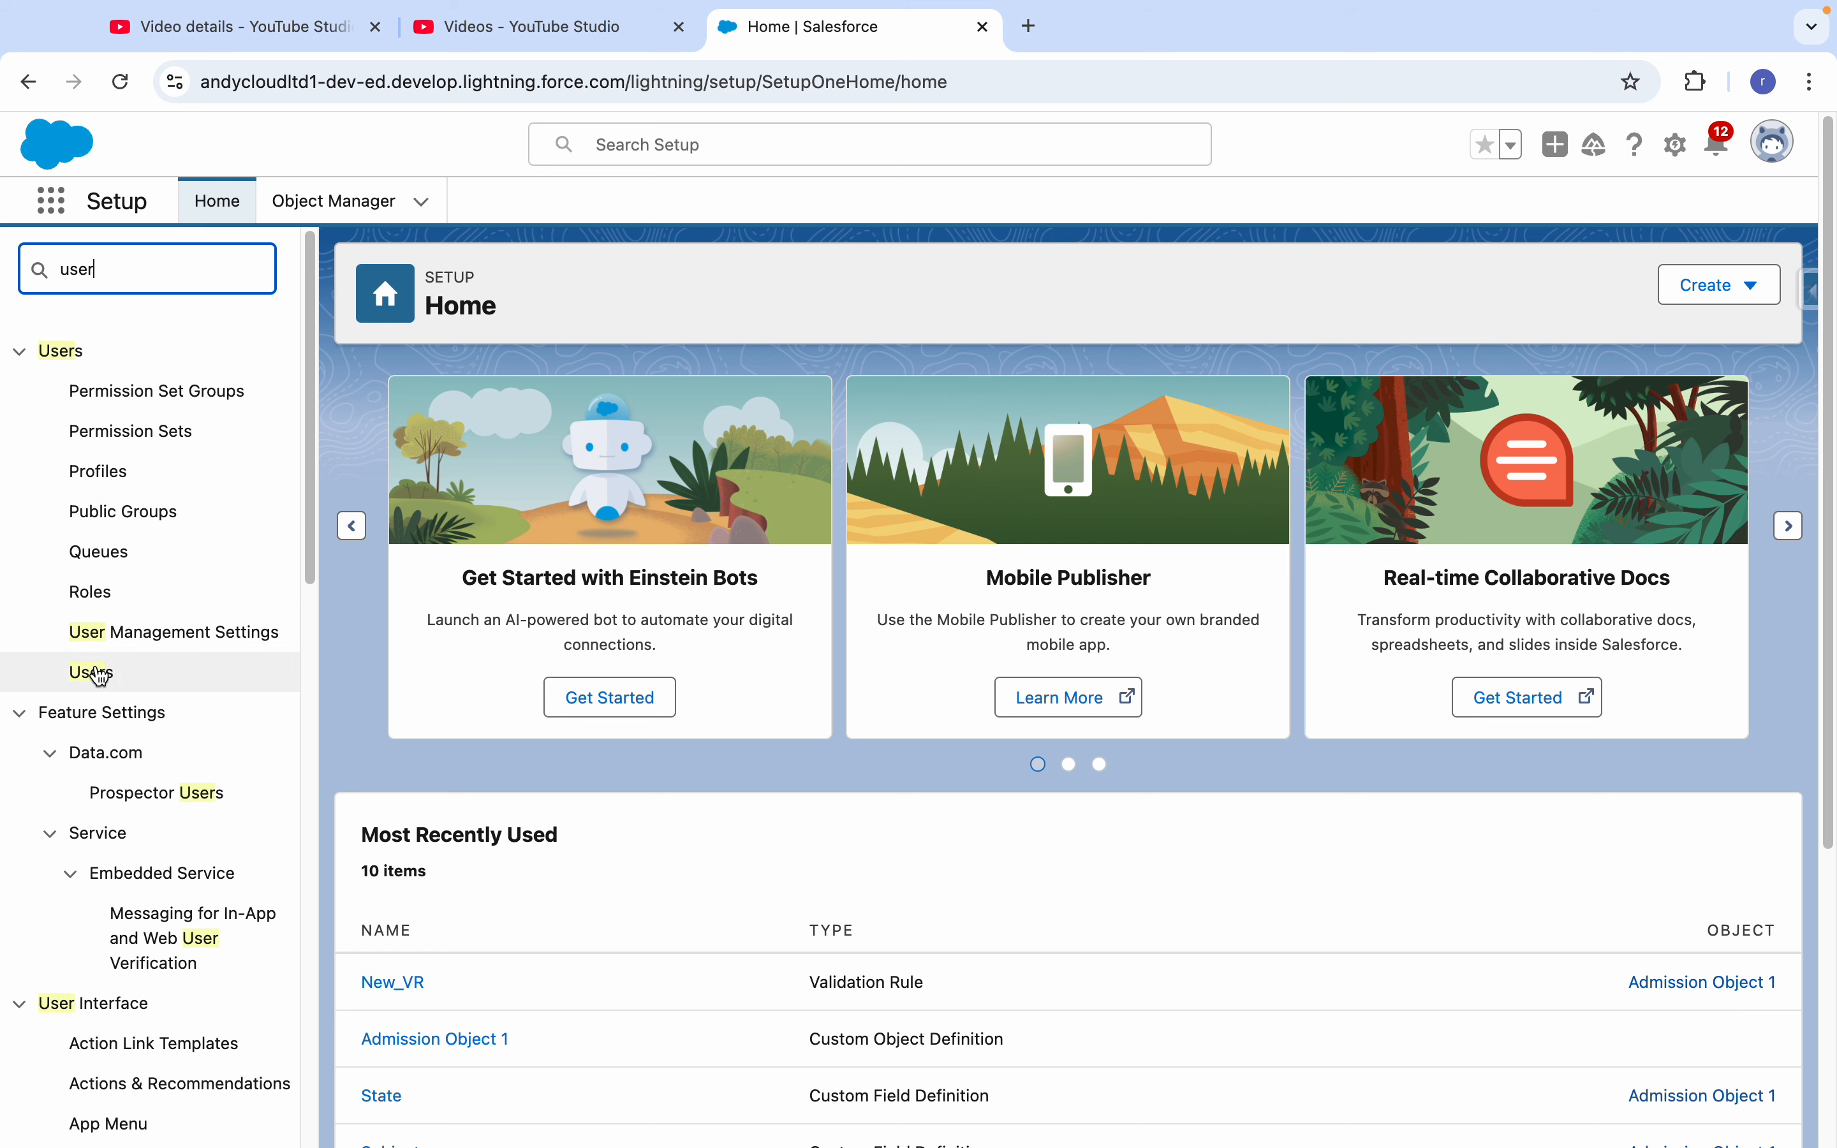
click(95, 673)
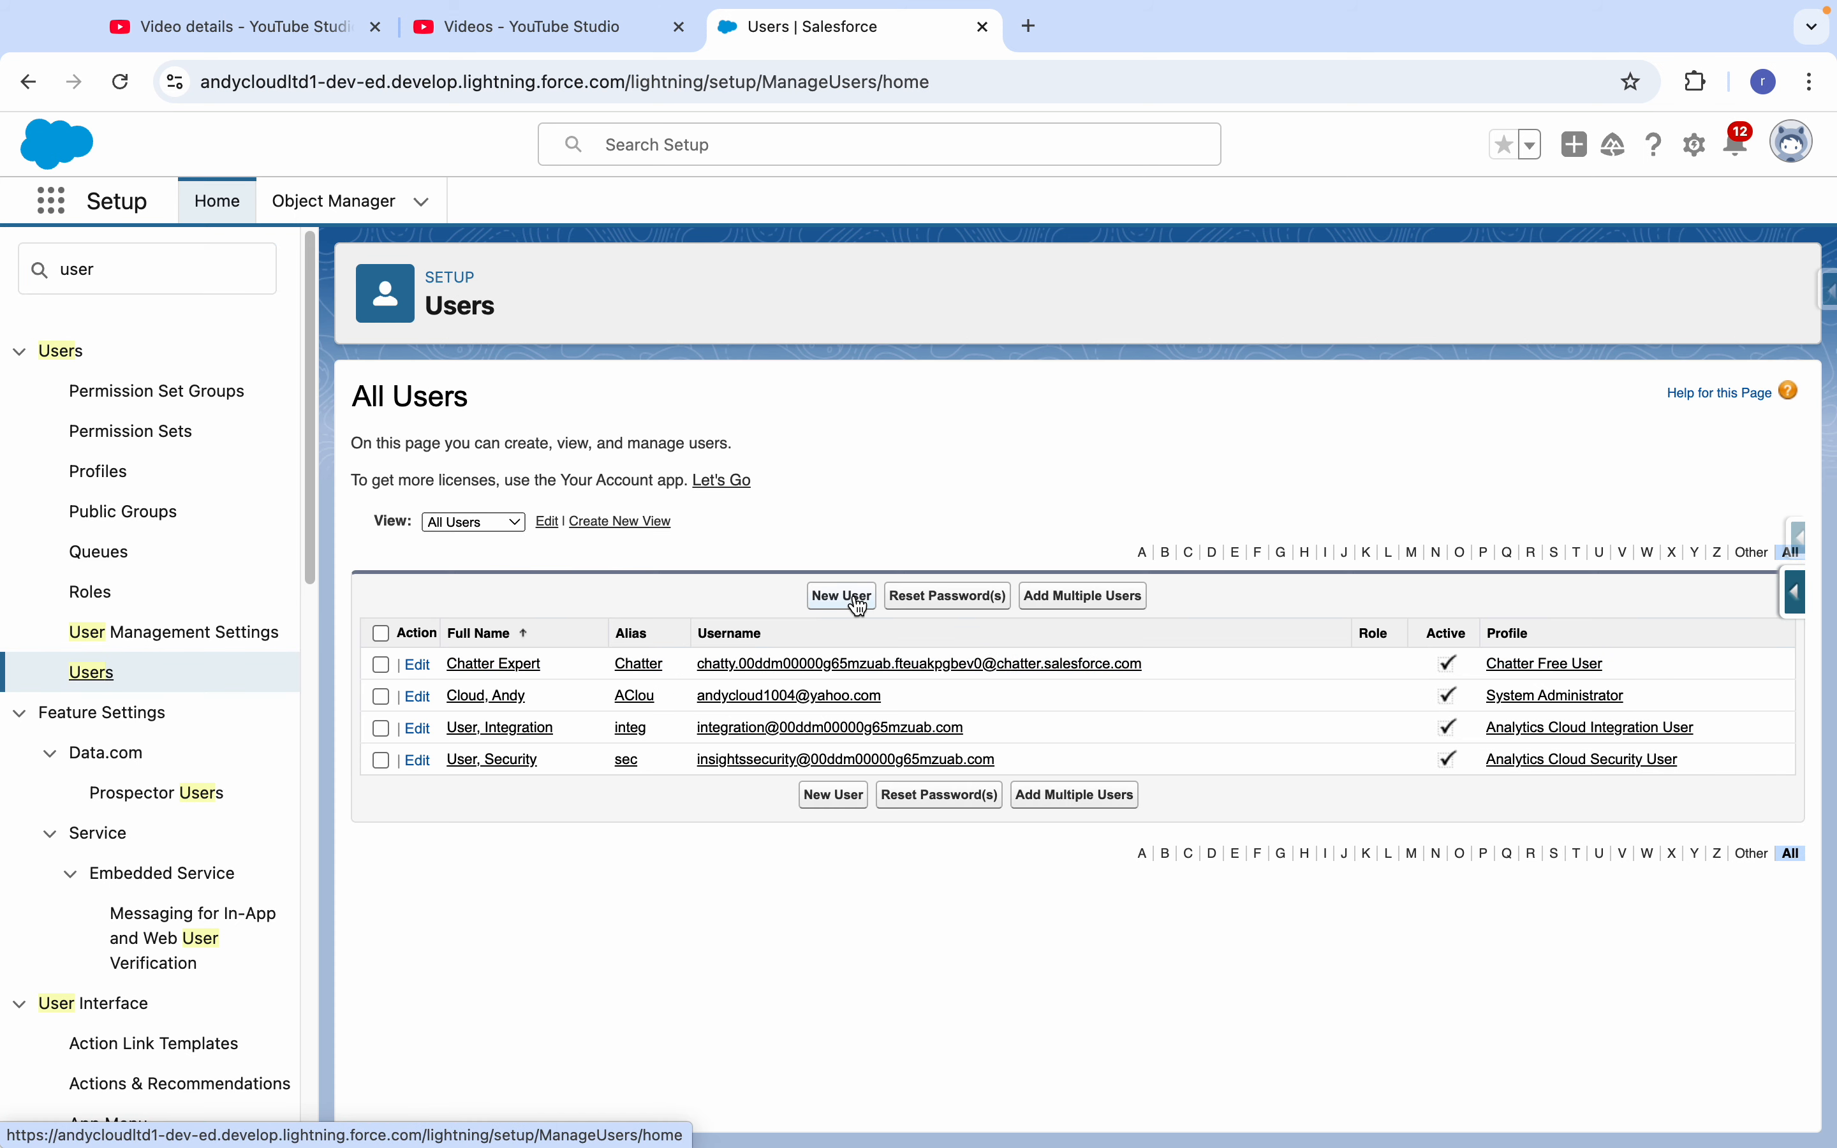
click(843, 596)
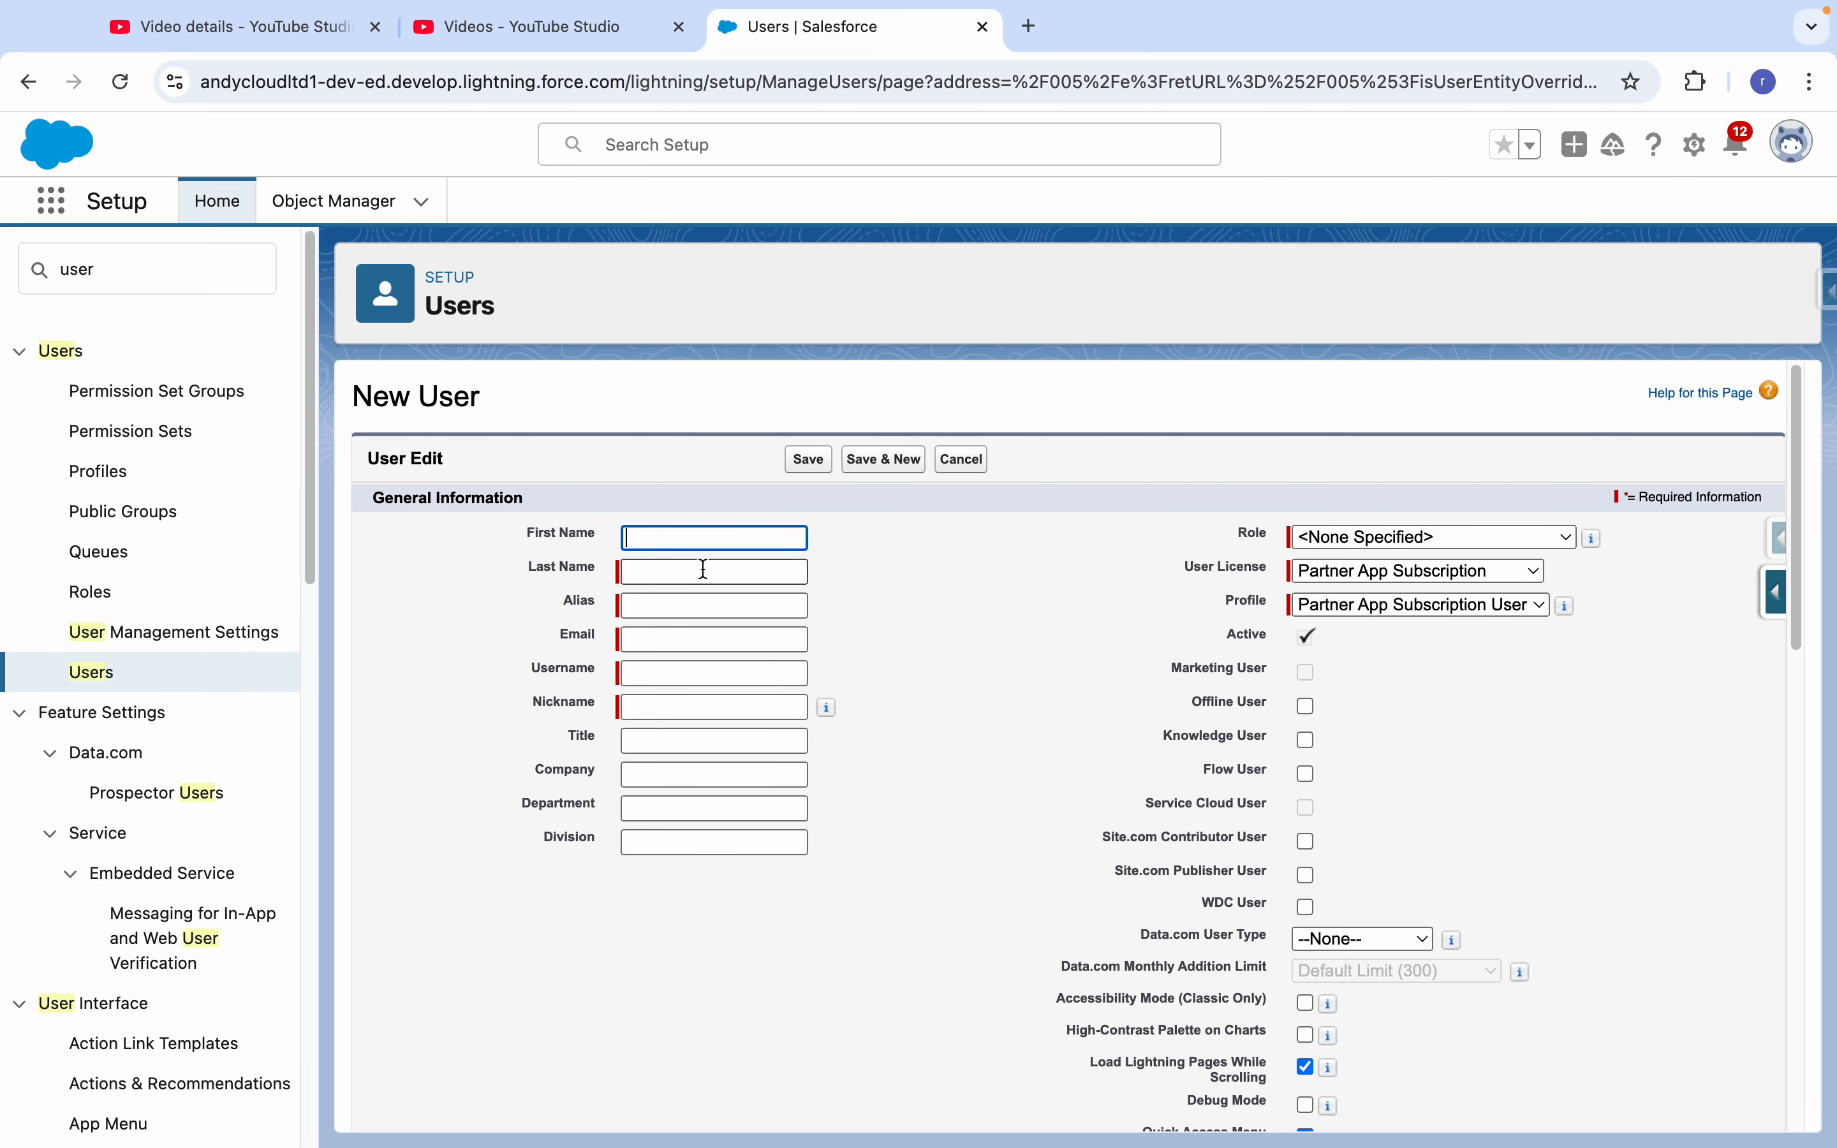
- Enter "User 1" as the new user's first name and "Test" as the last name, accepting the automatic alias
text(User 1)
key(Tab)
text(Test)
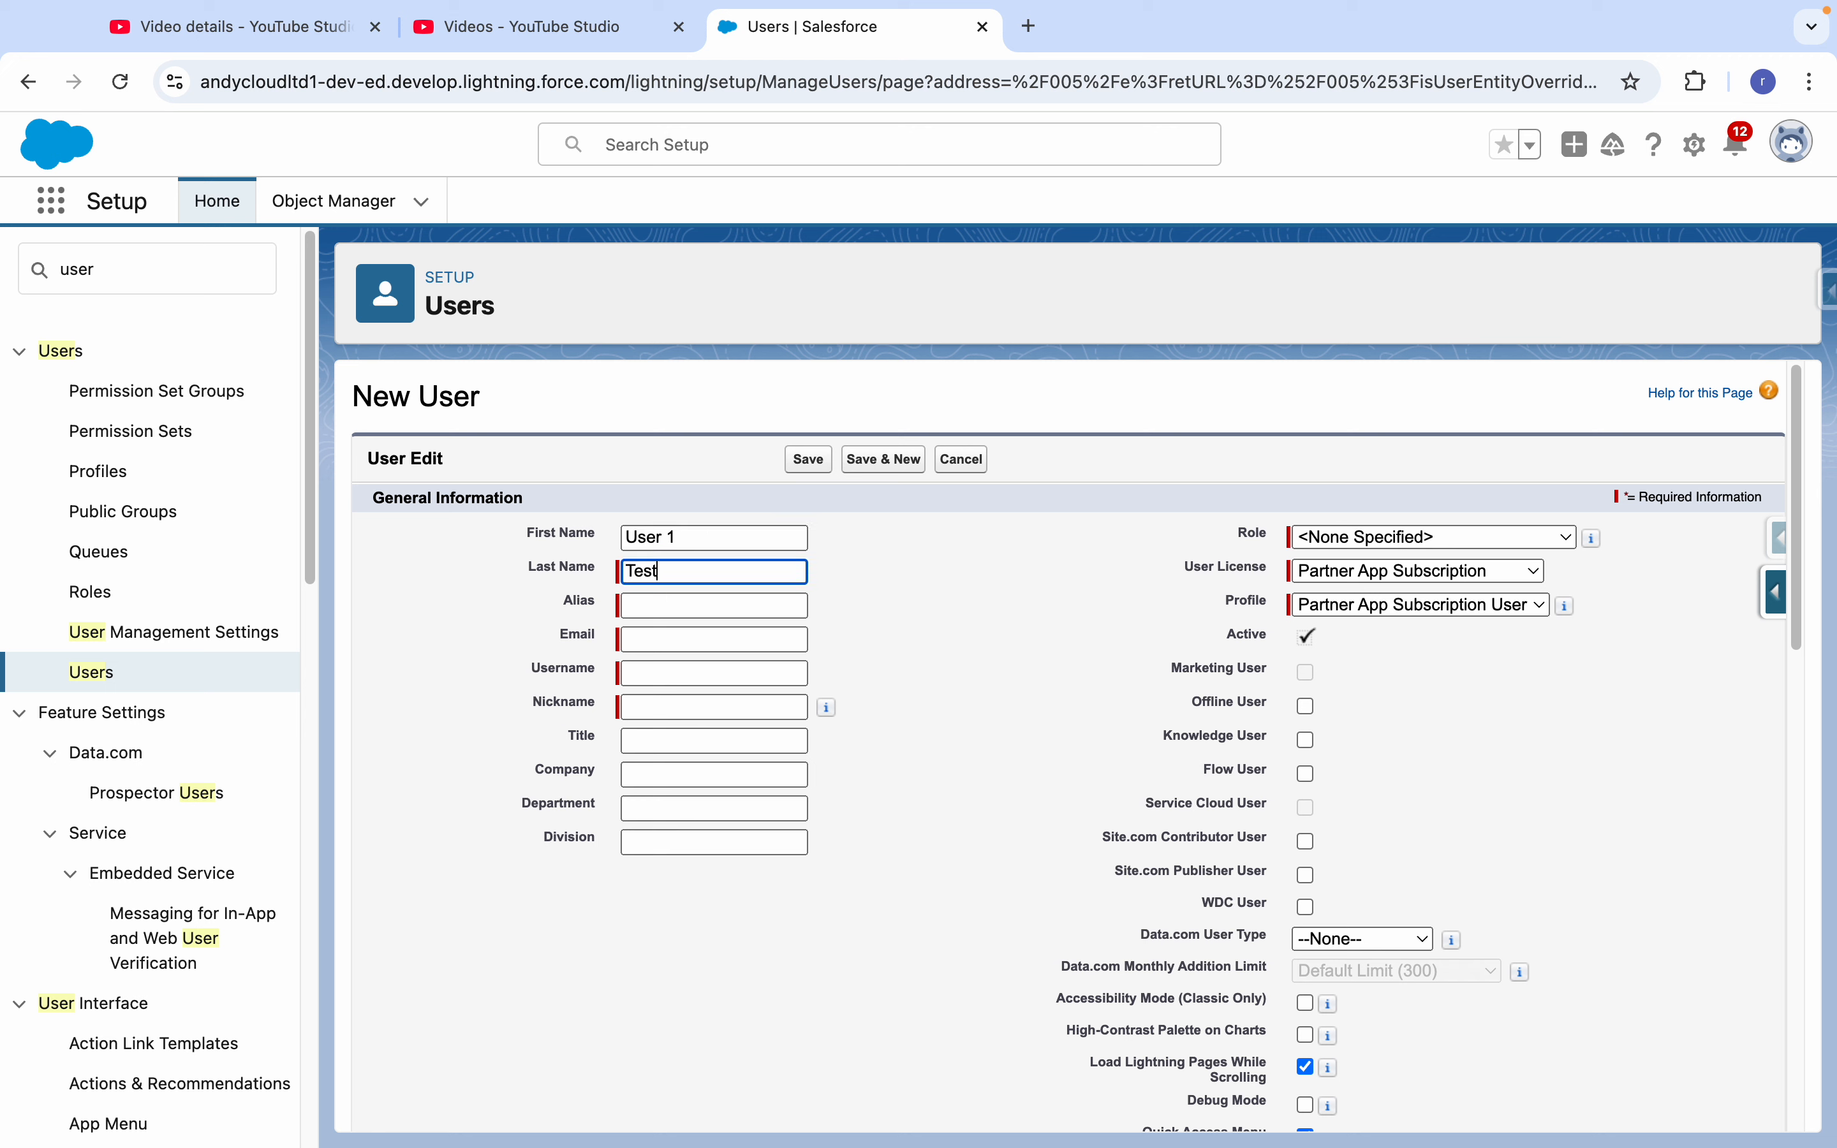
key(Tab)
- Fill in the new user's e-mail address and accept the automatically generated username and nickname
key(Tab)
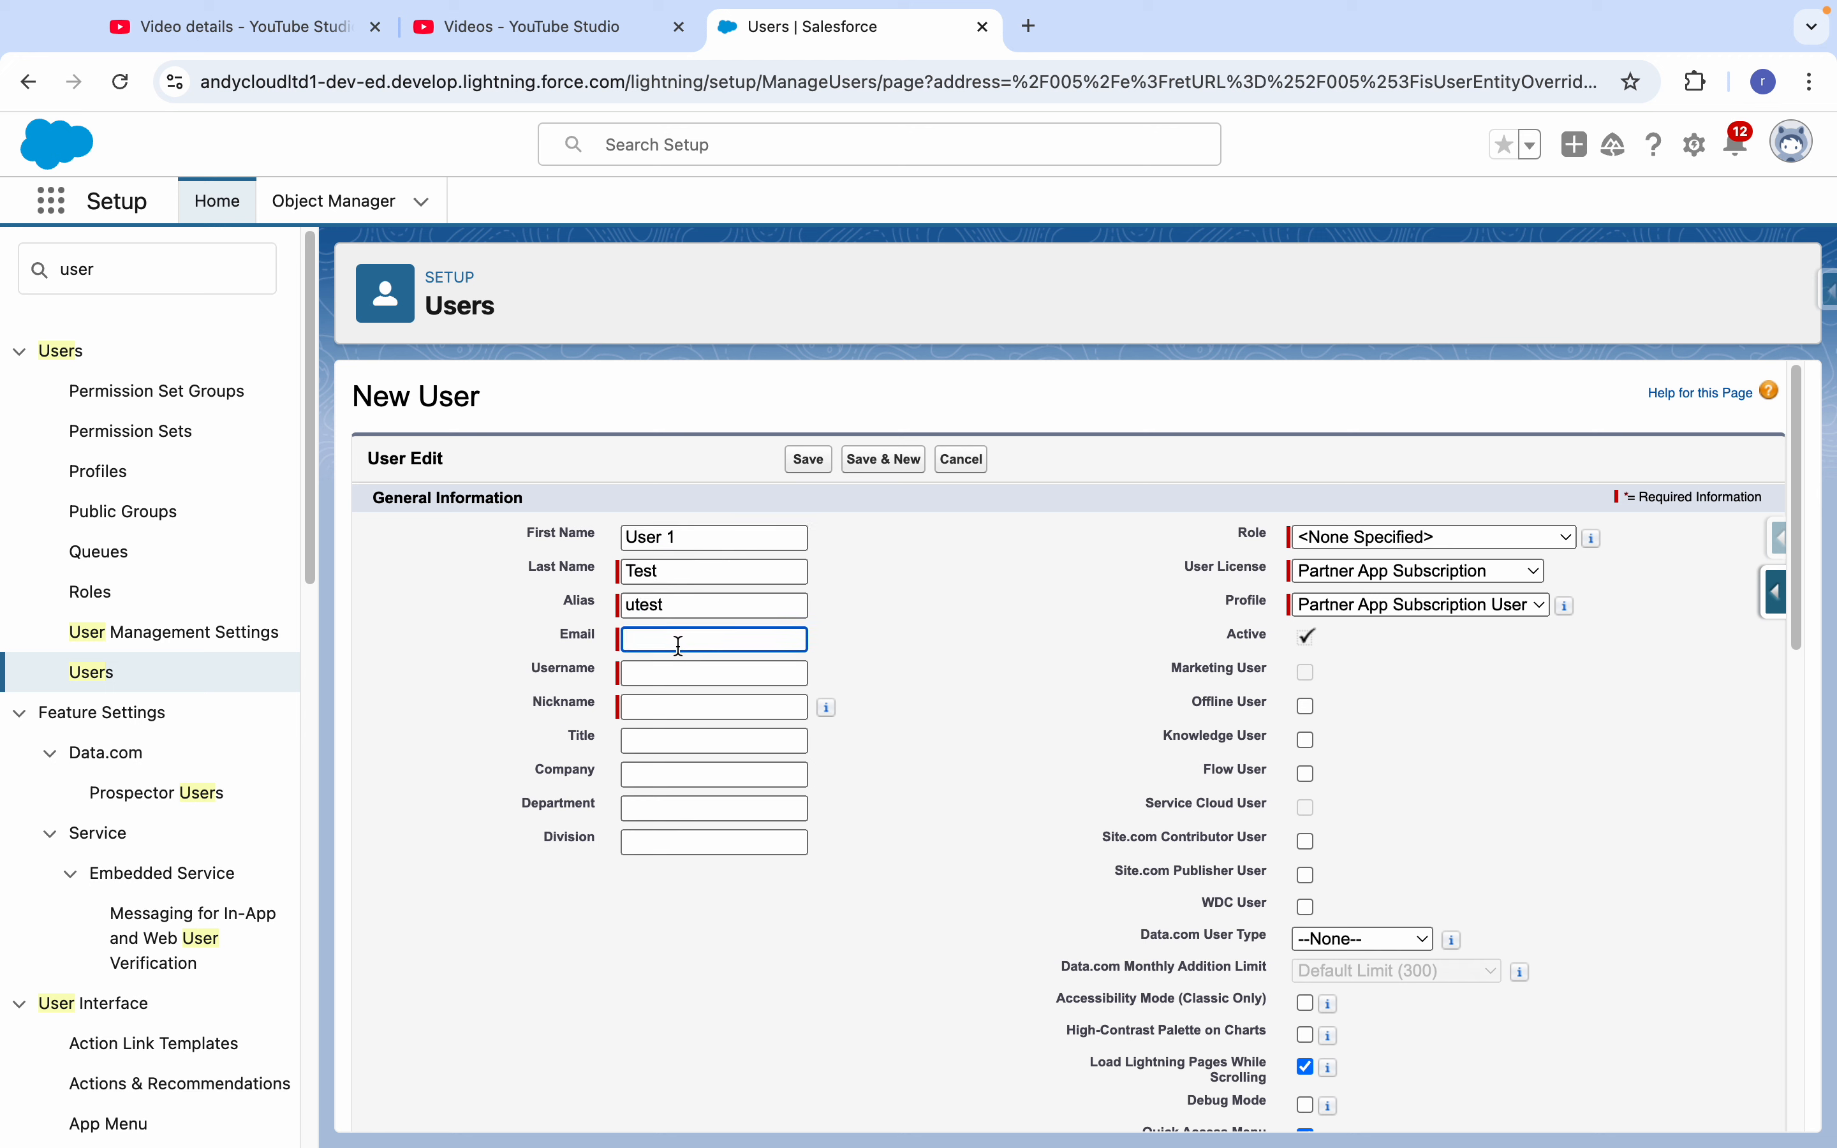
key(Tab)
key(Tab)
key(Tab)
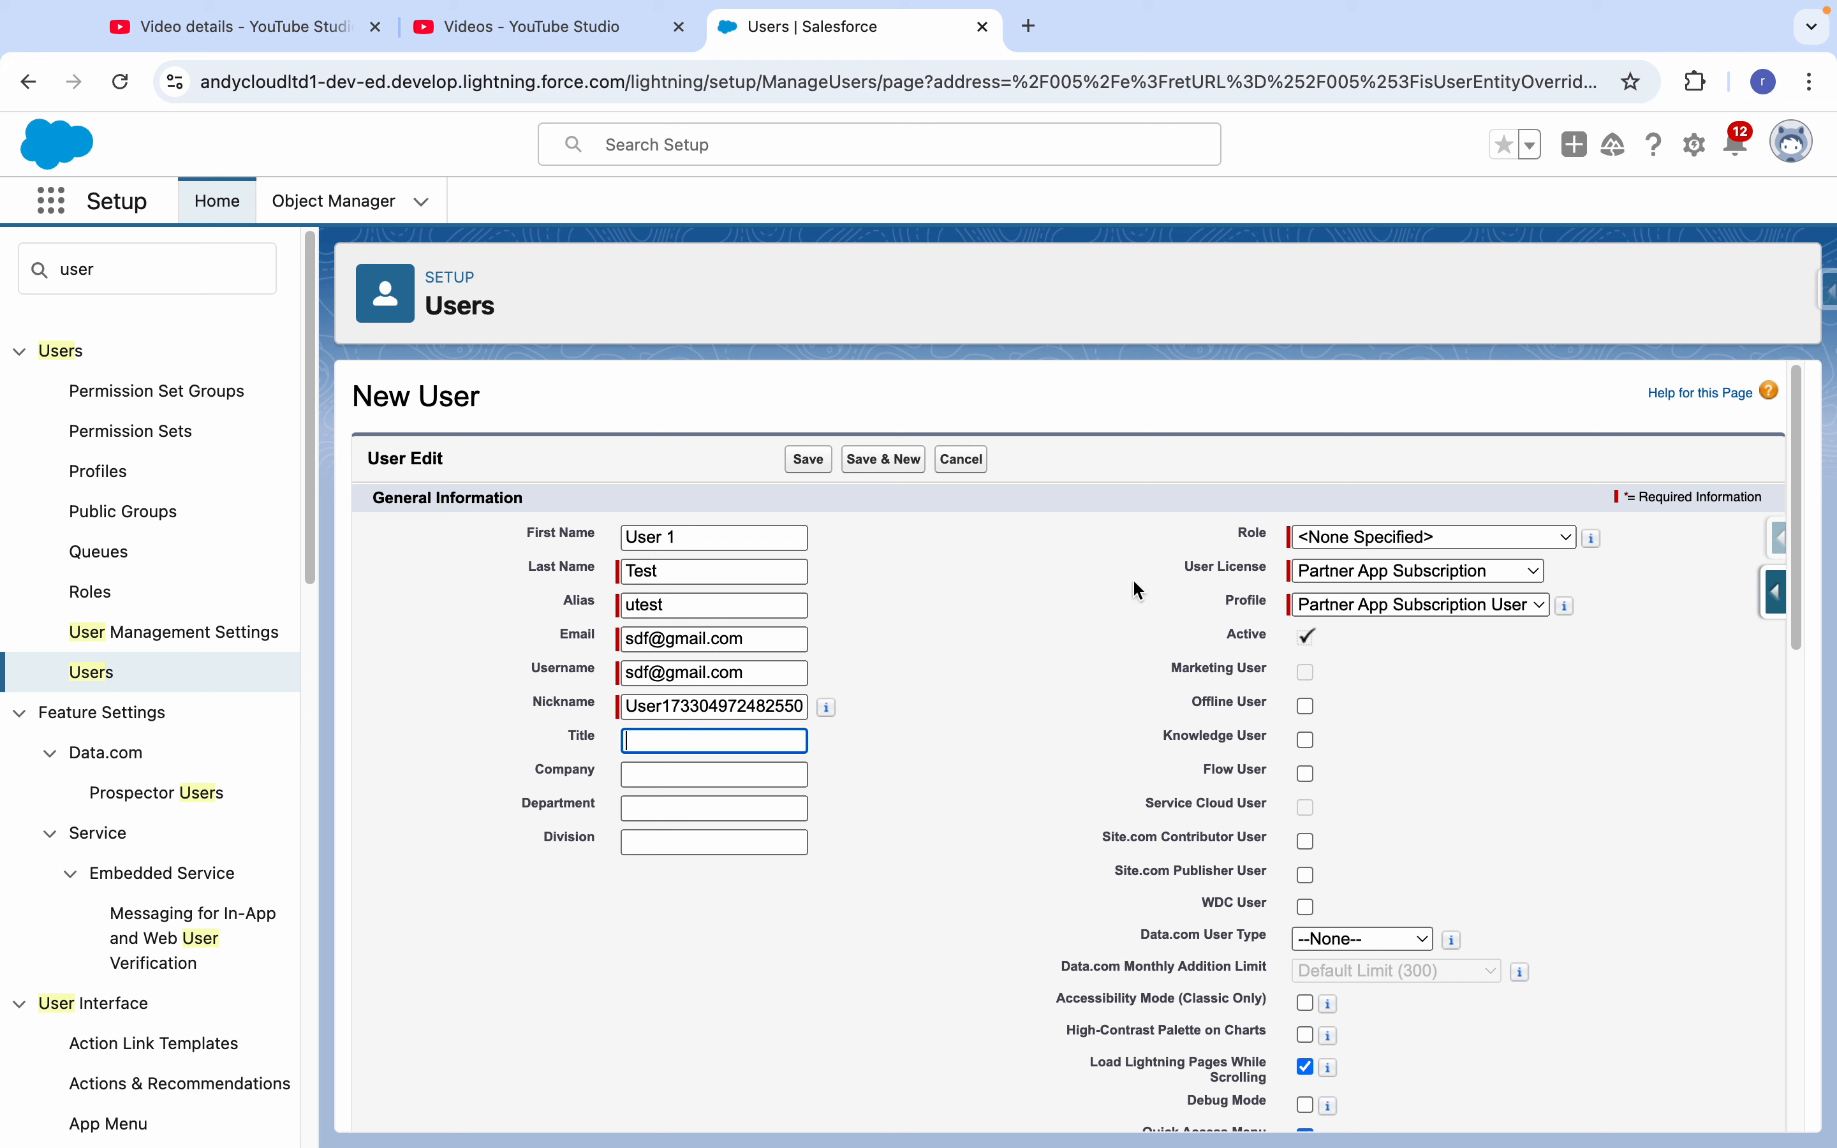
- Set the new user's license to Salesforce and the profile to System Administrator, leaving the role unspecified
click(1337, 542)
click(1237, 562)
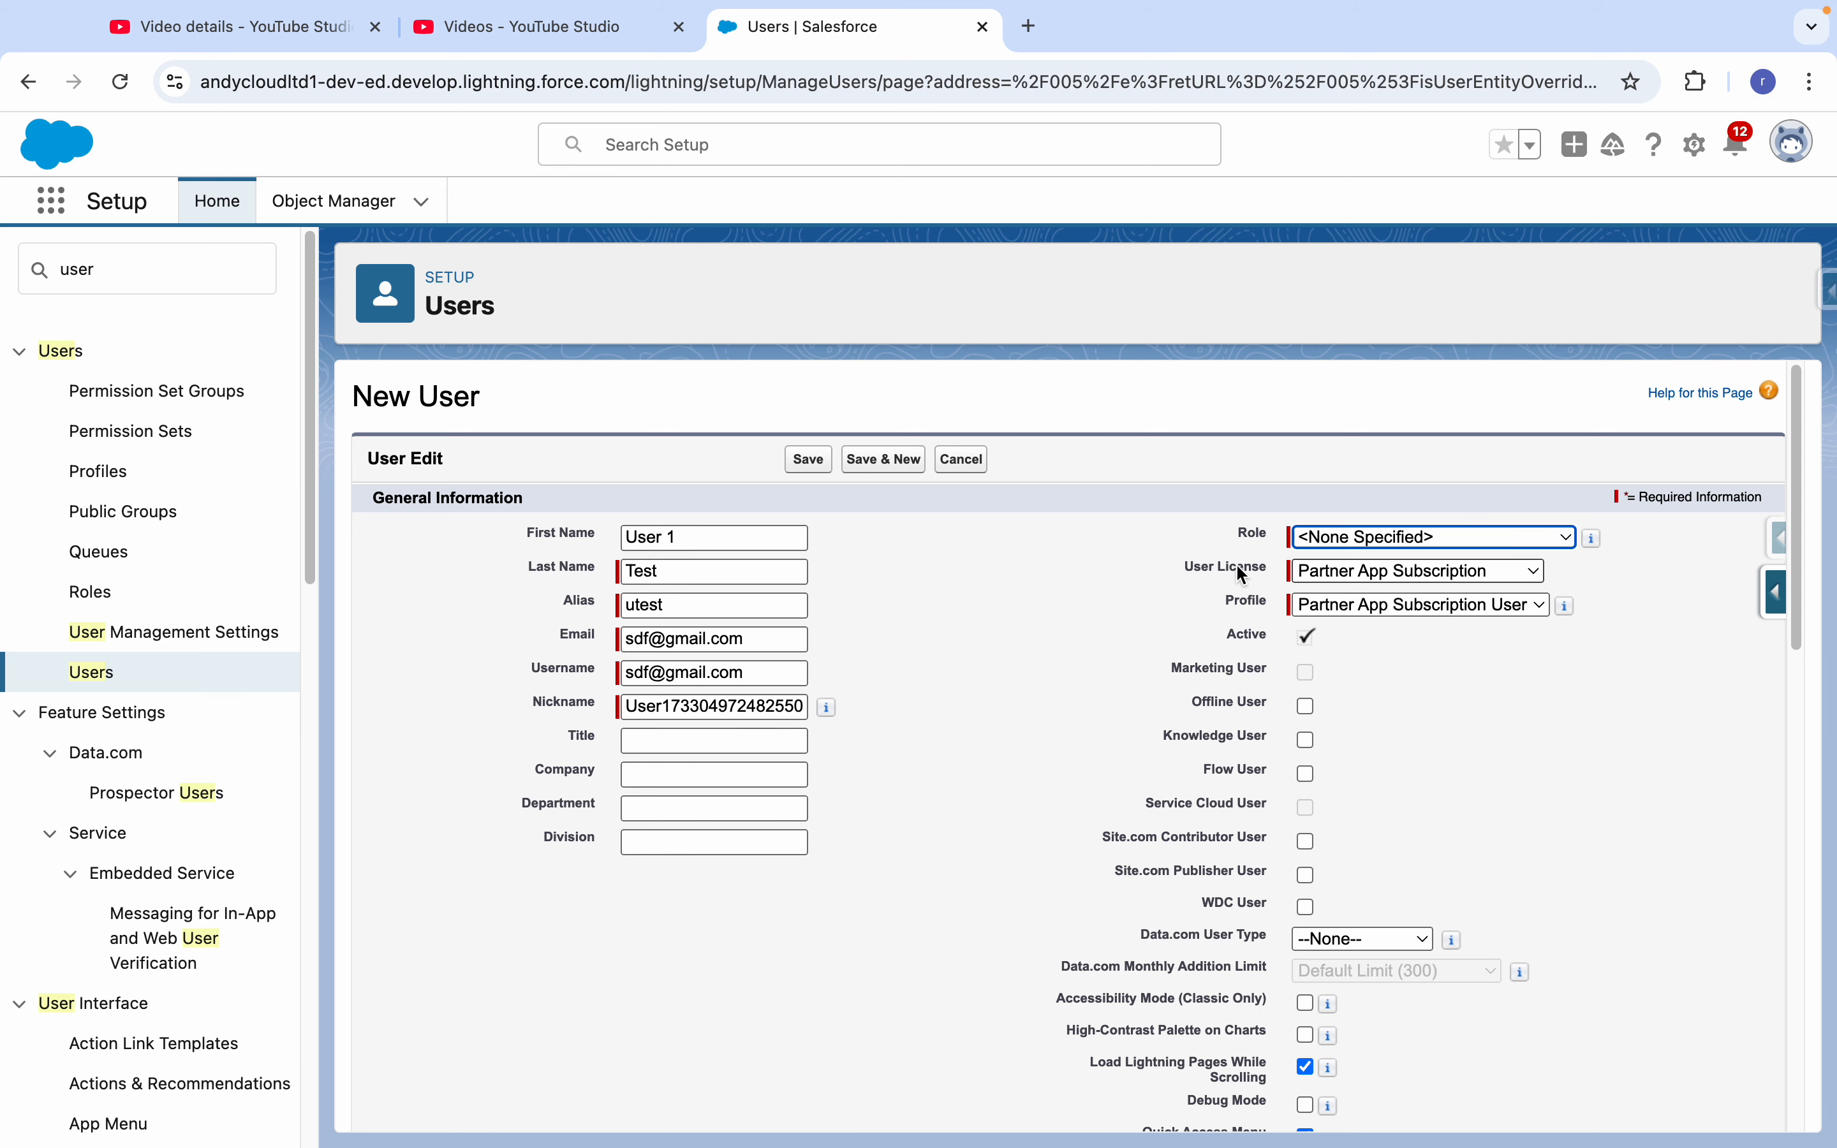
click(1333, 577)
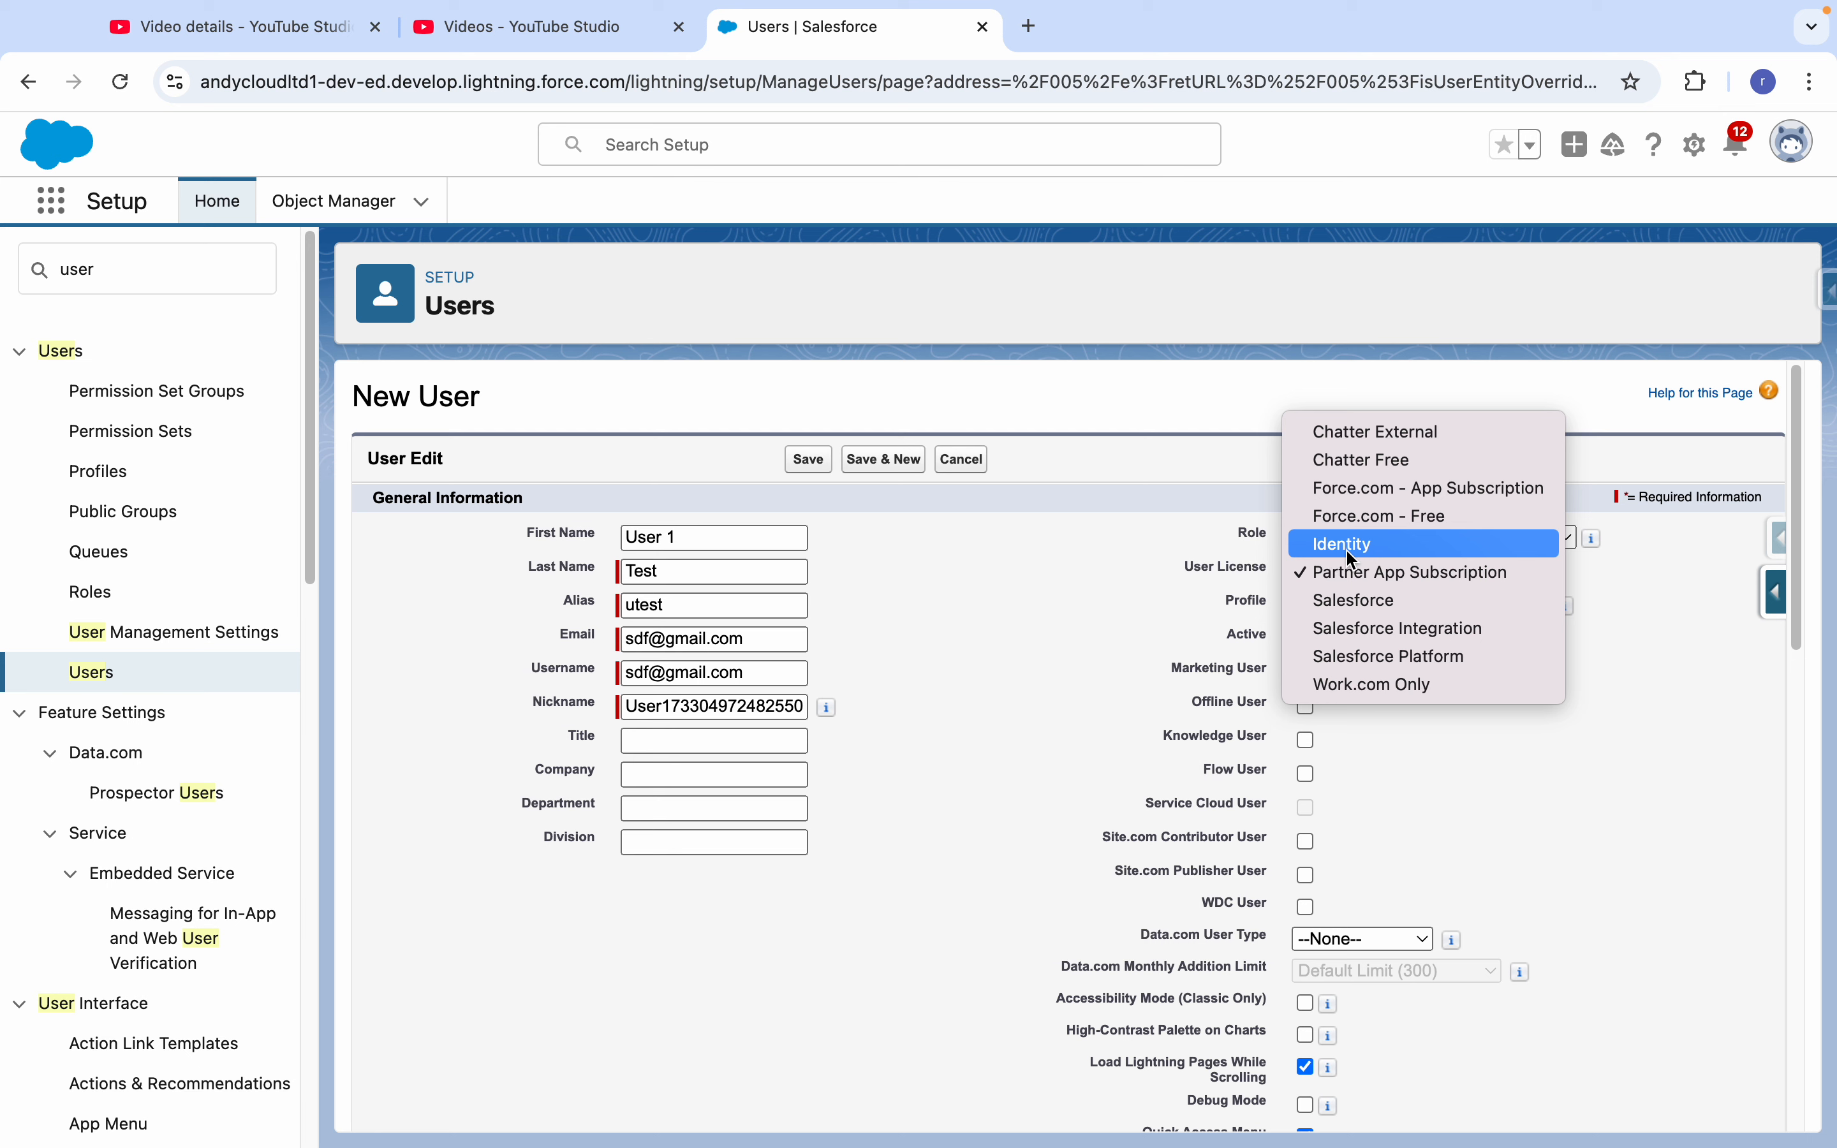
click(1355, 599)
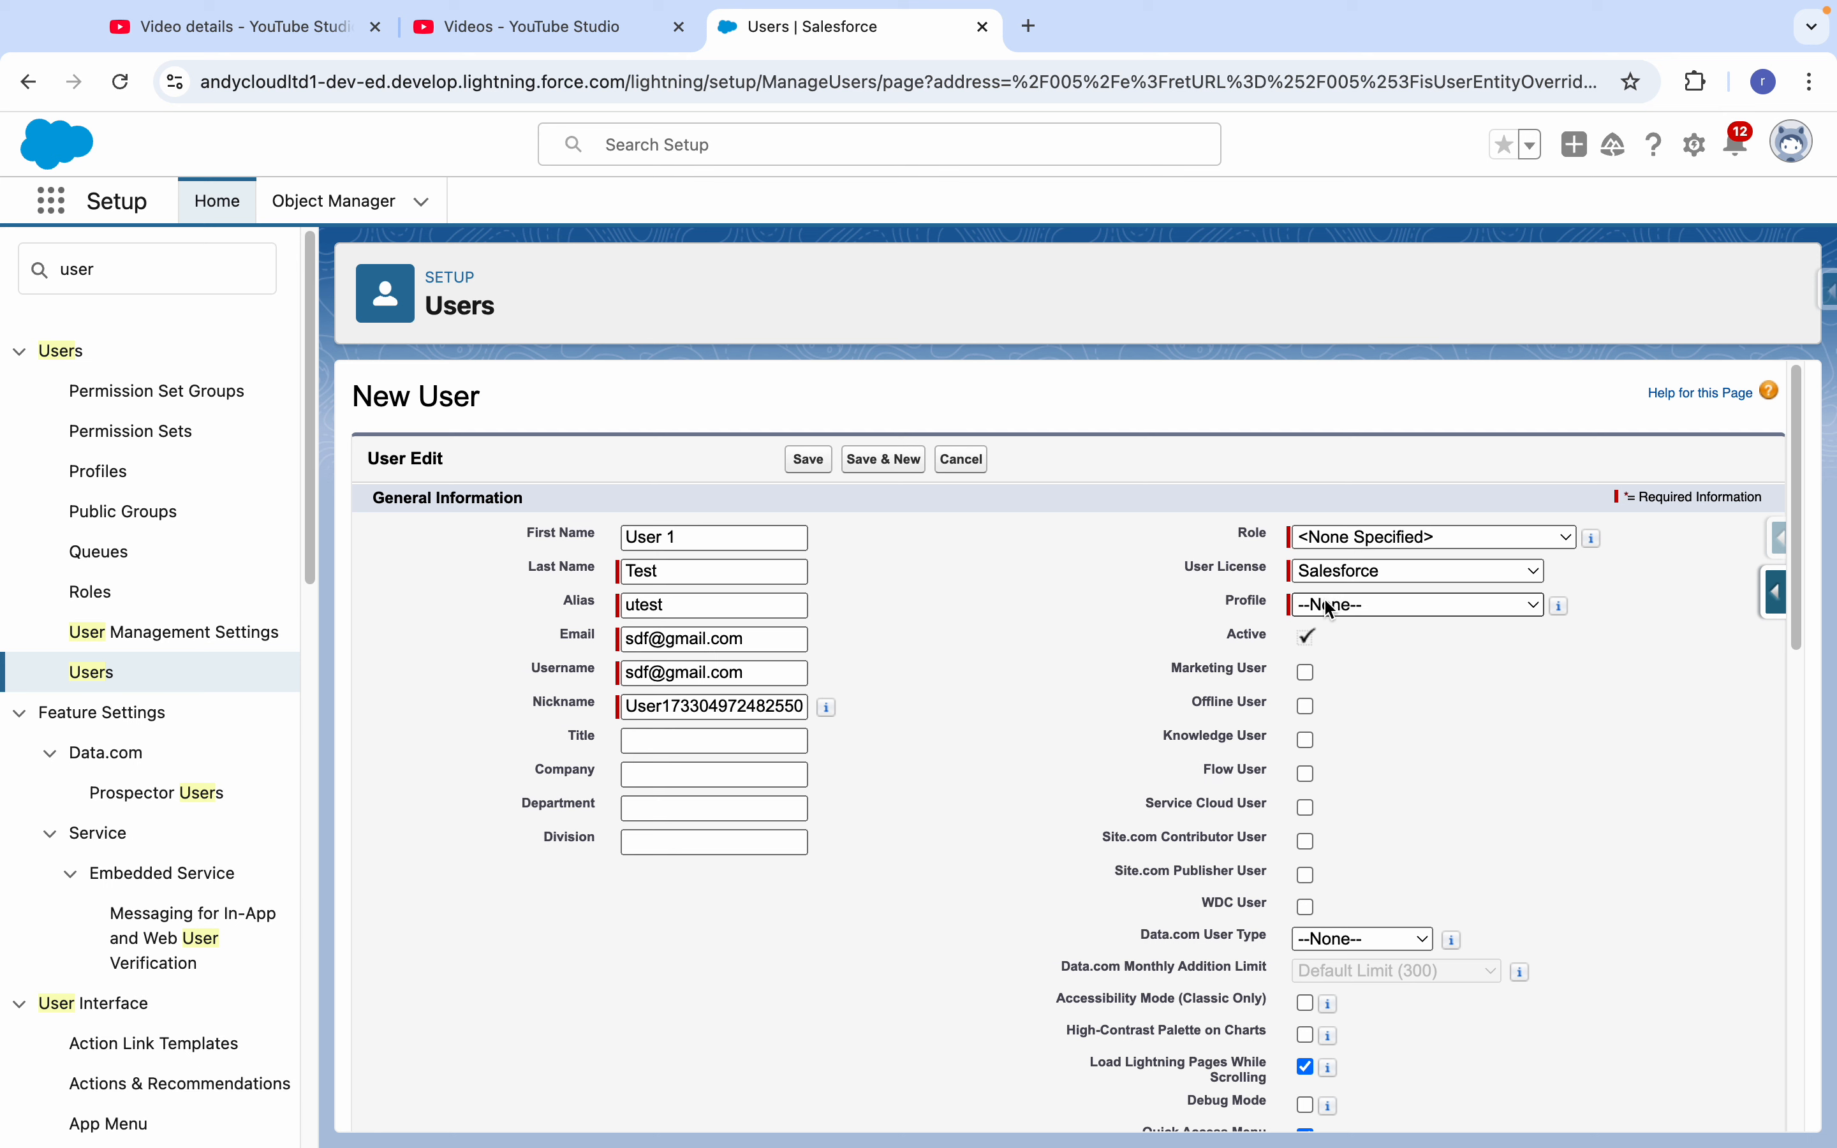
click(1323, 579)
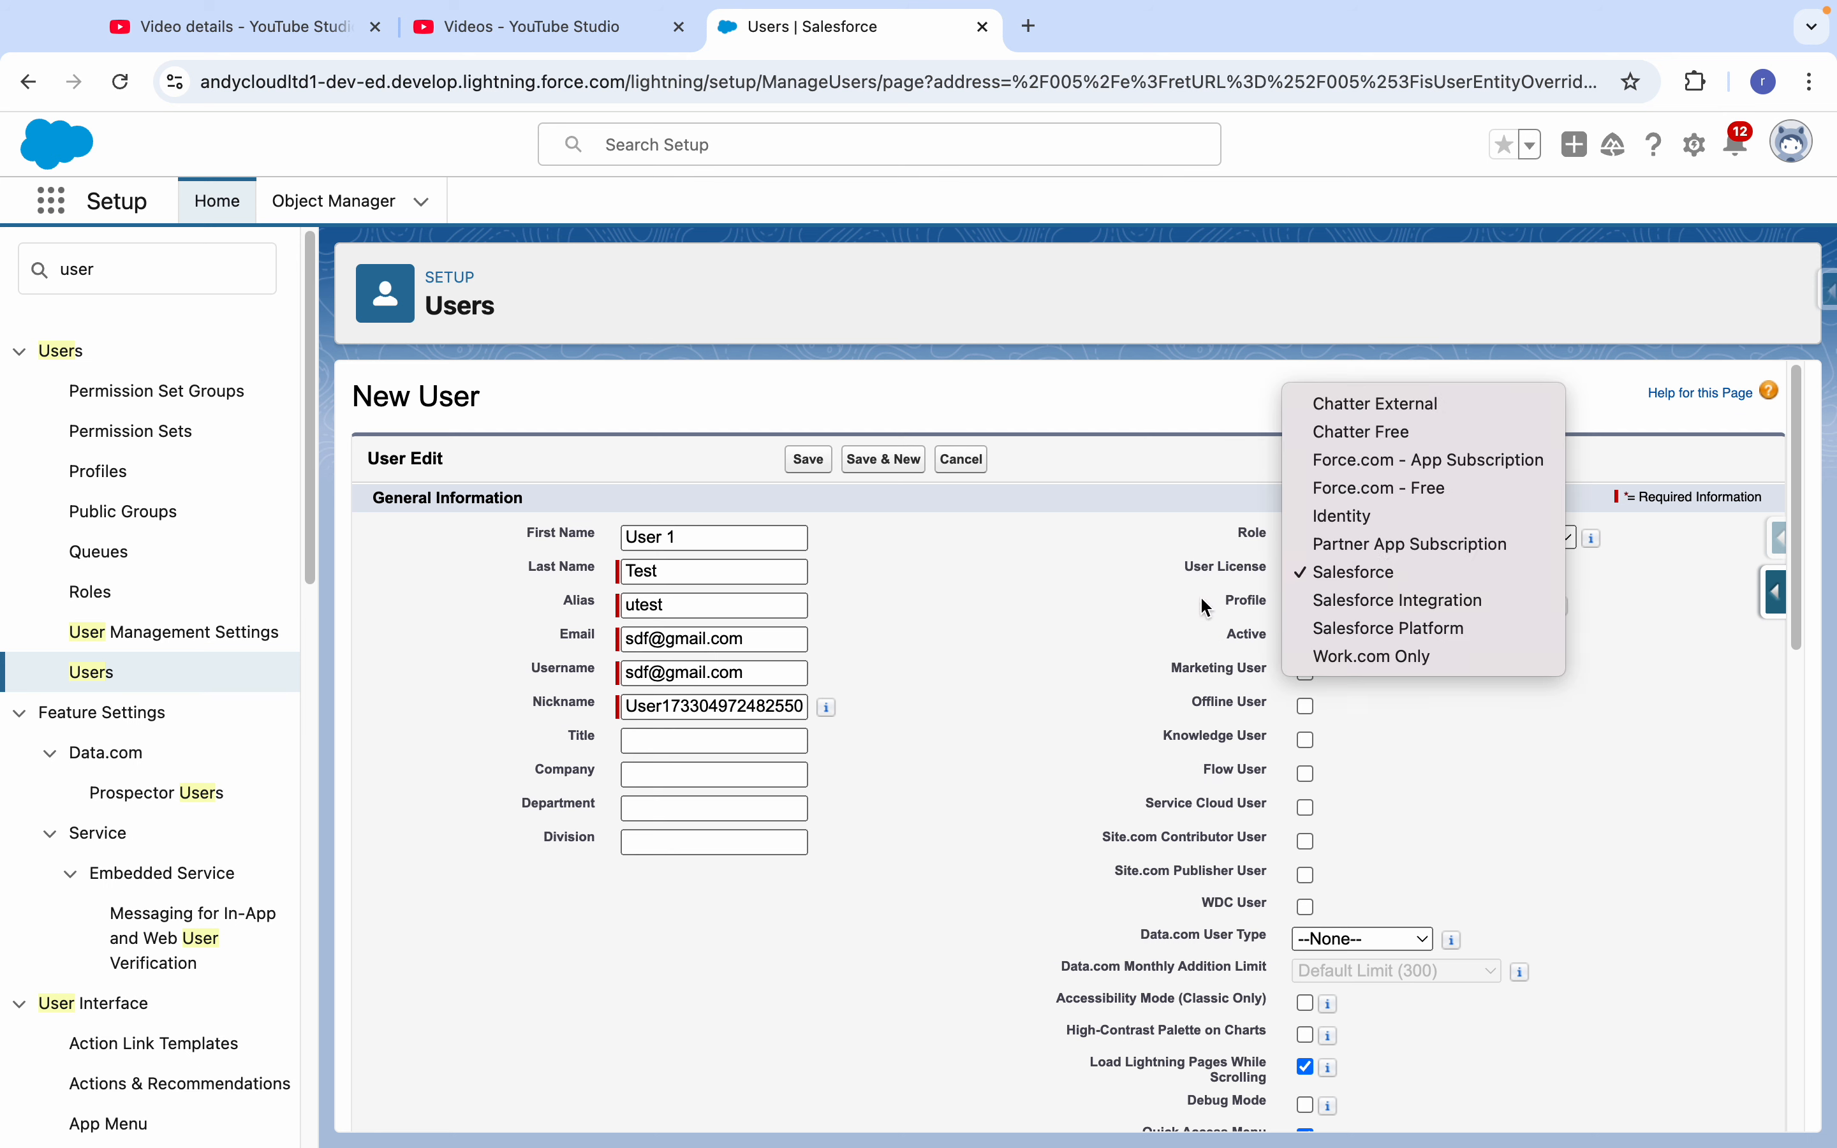
click(1343, 571)
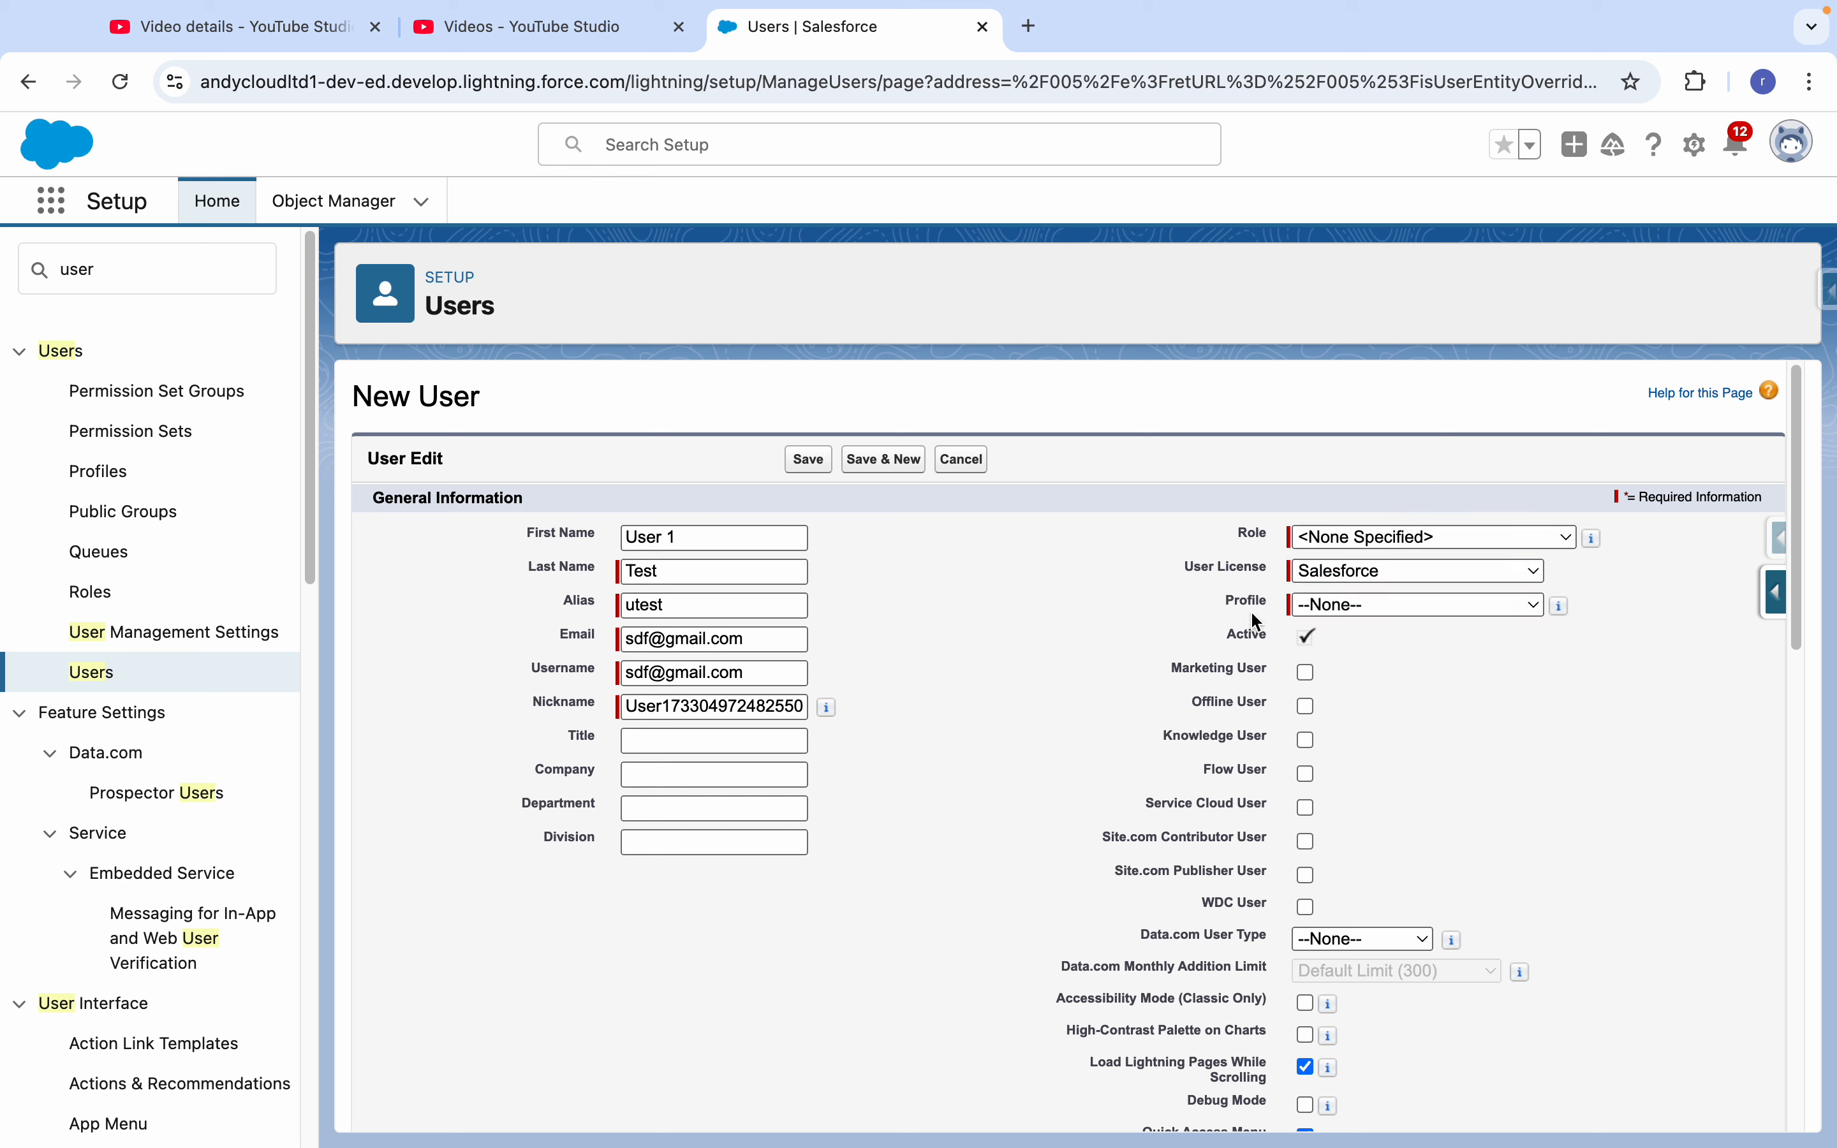
click(1339, 607)
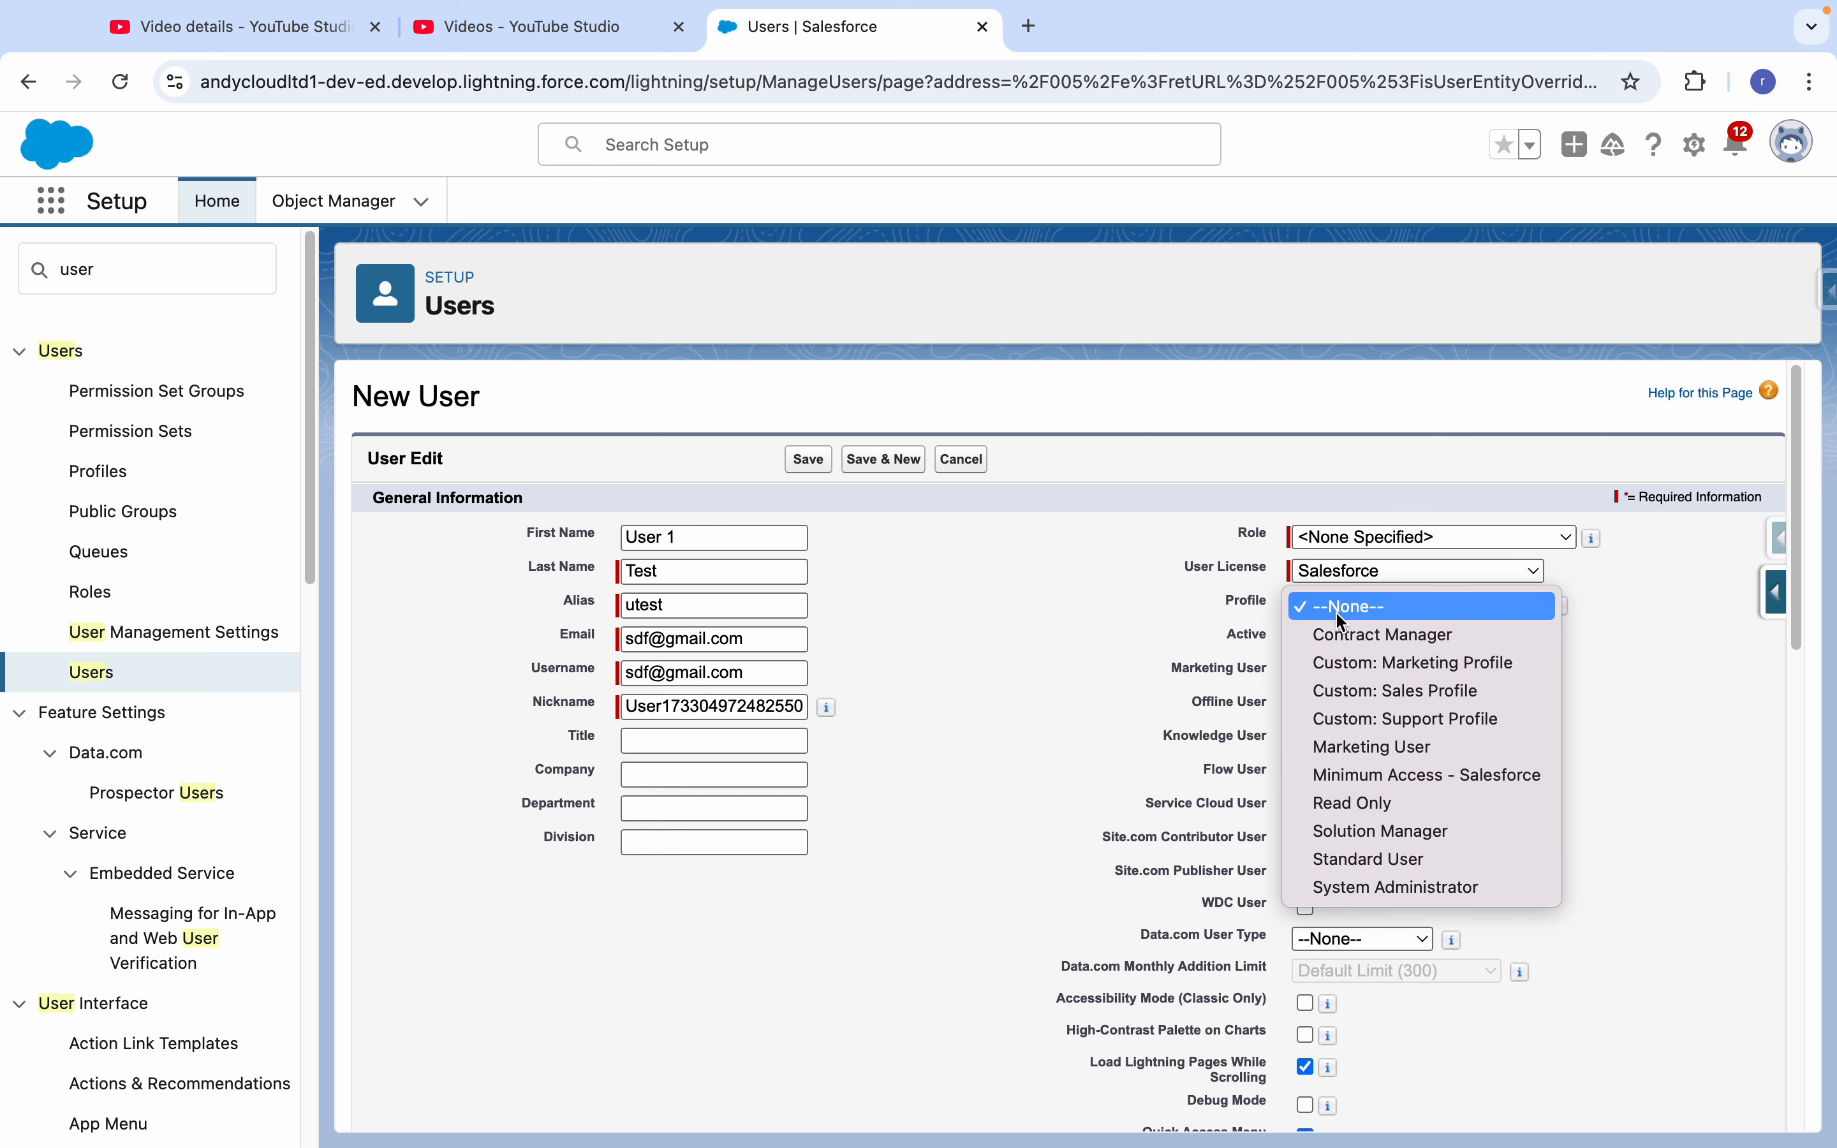
click(1358, 887)
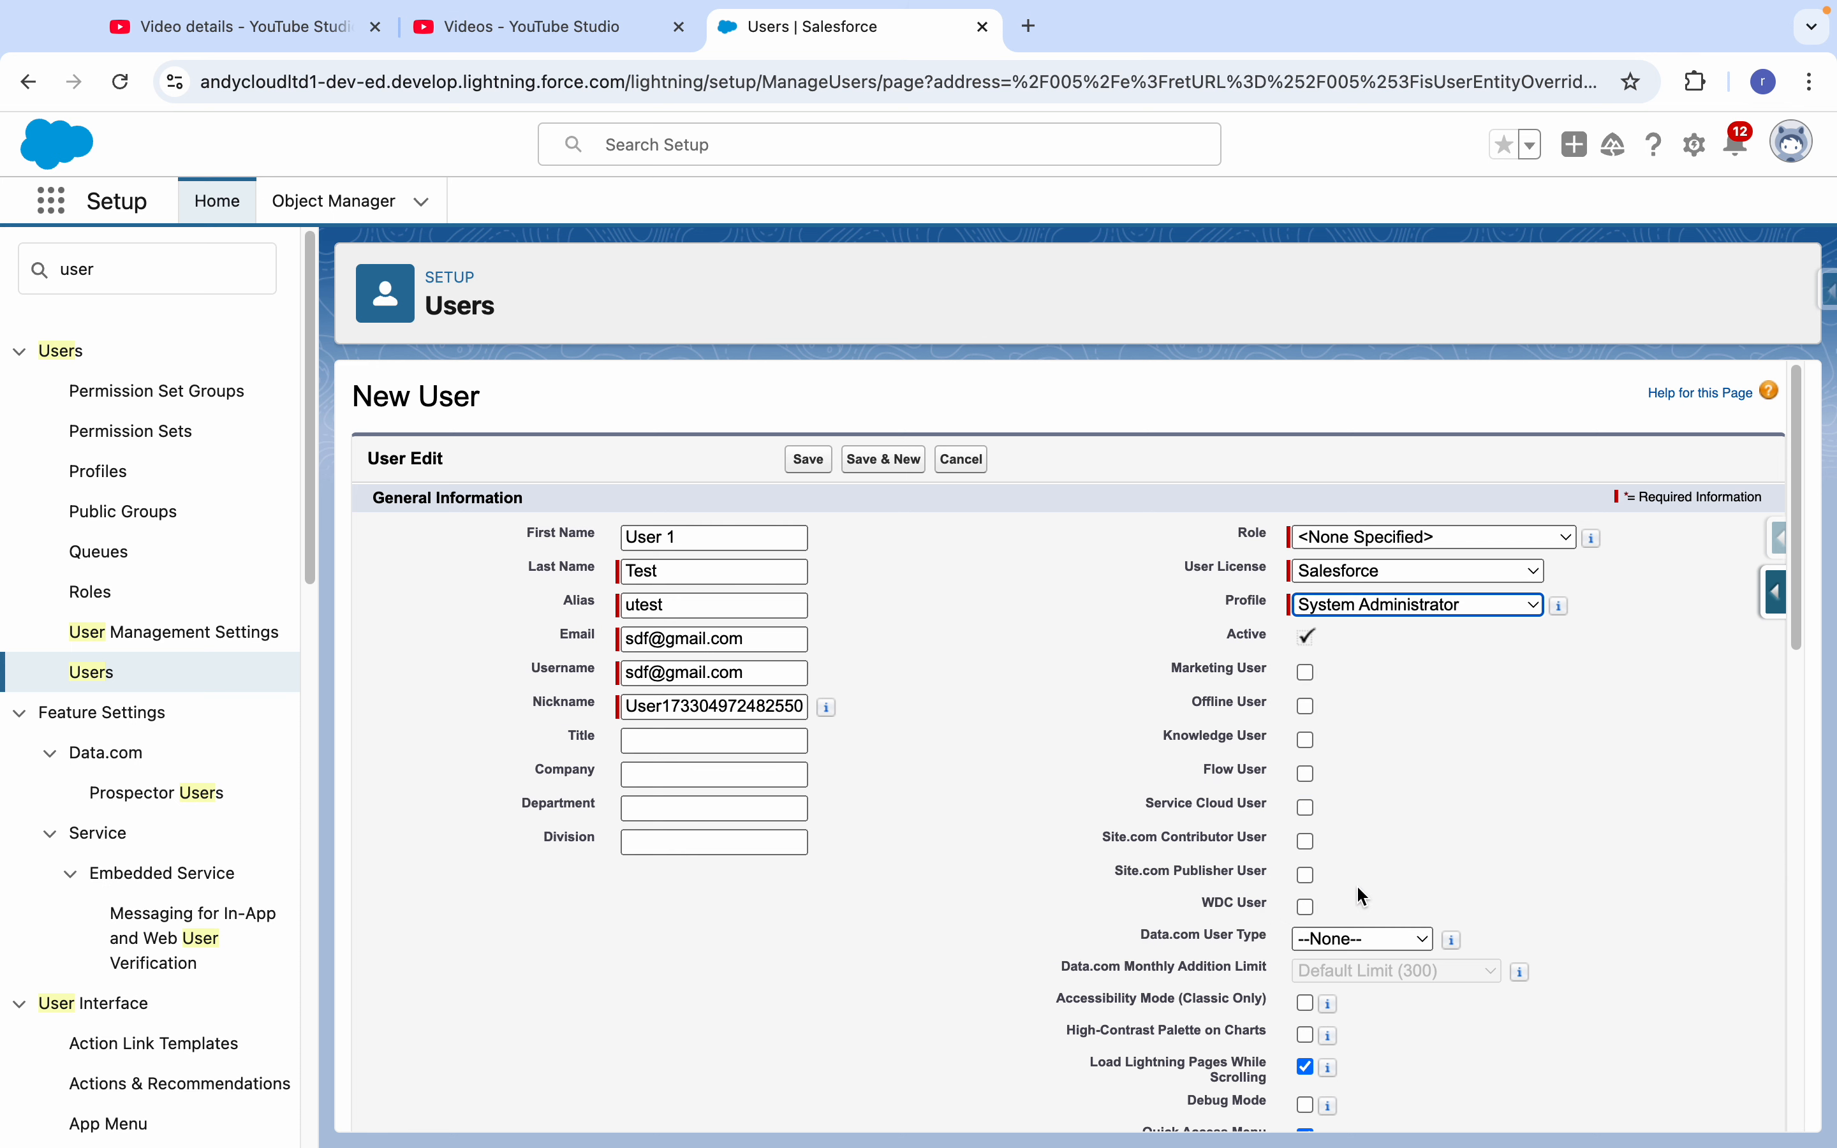
click(1129, 676)
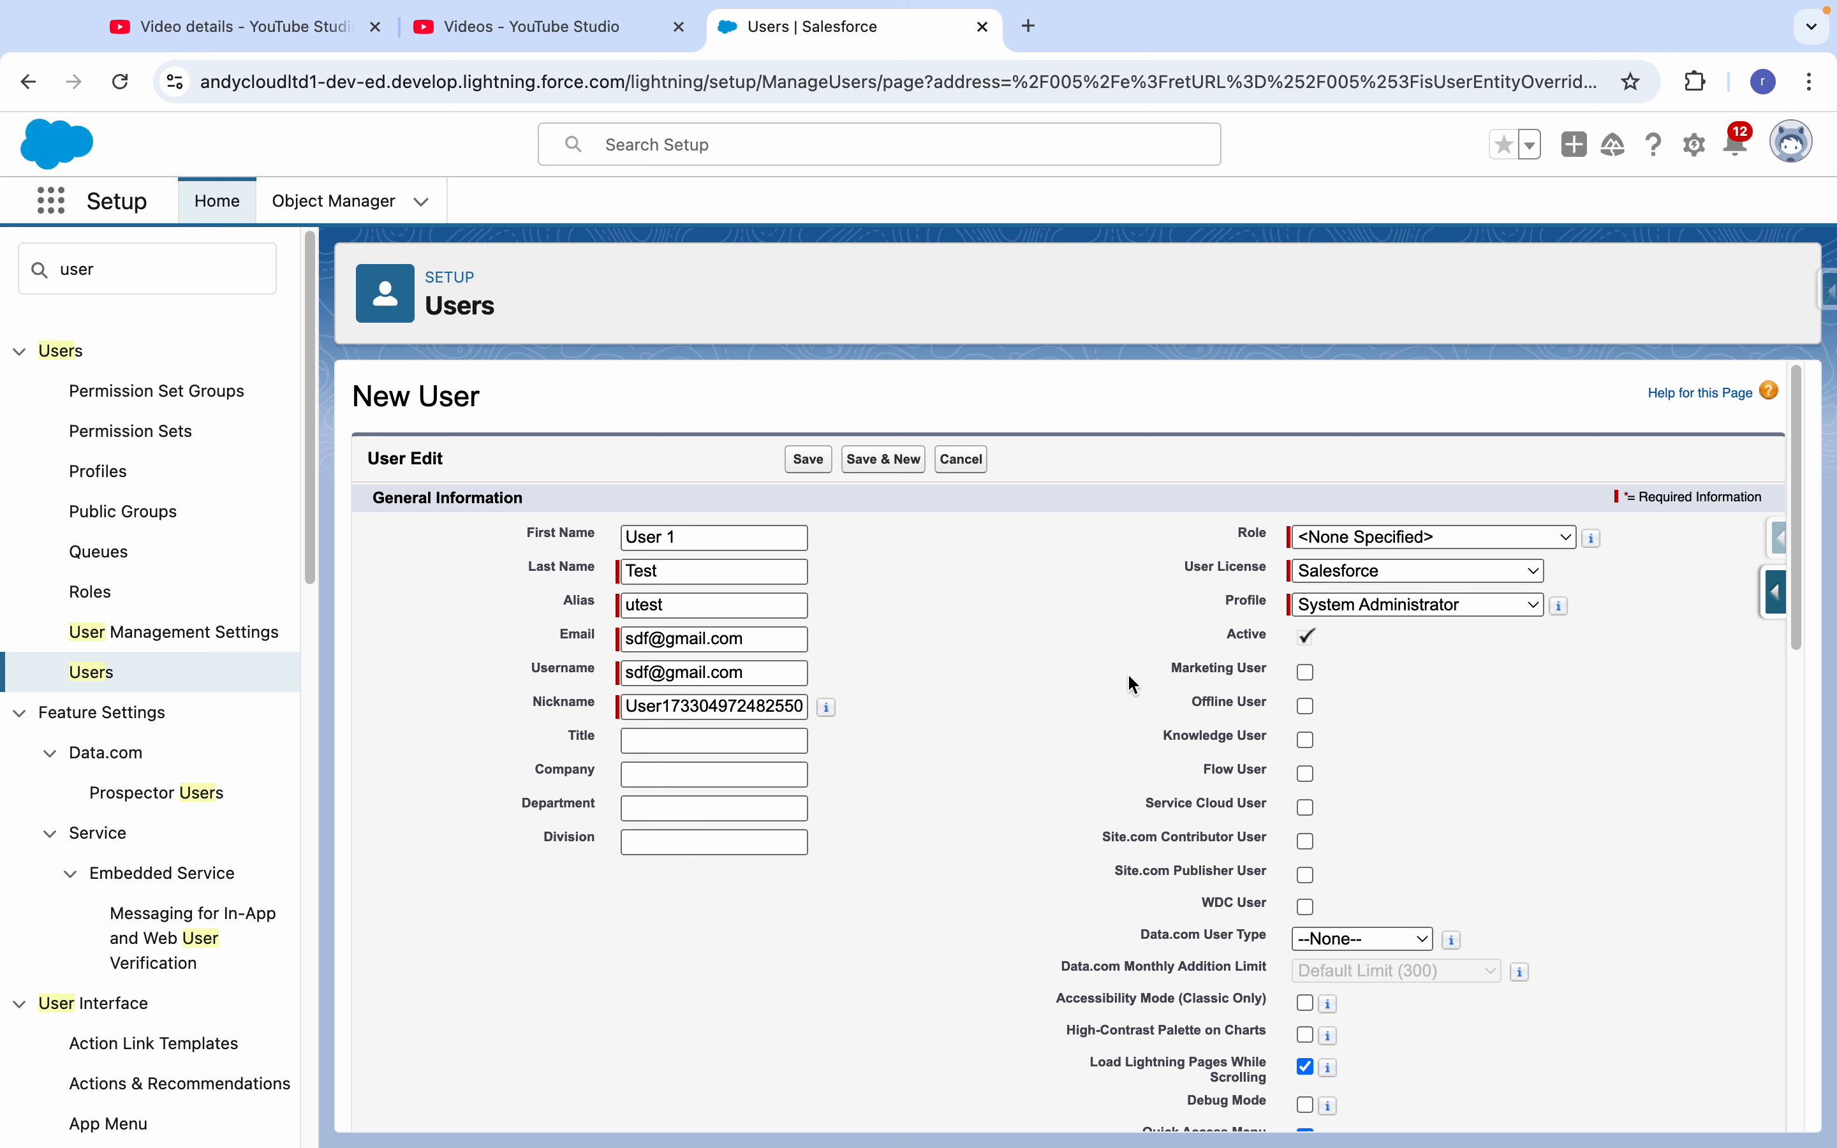
- Review the user license and feature user options, plus the remaining sections of the new user form through the approver settings
drag(1207, 567, 1261, 570)
click(1213, 580)
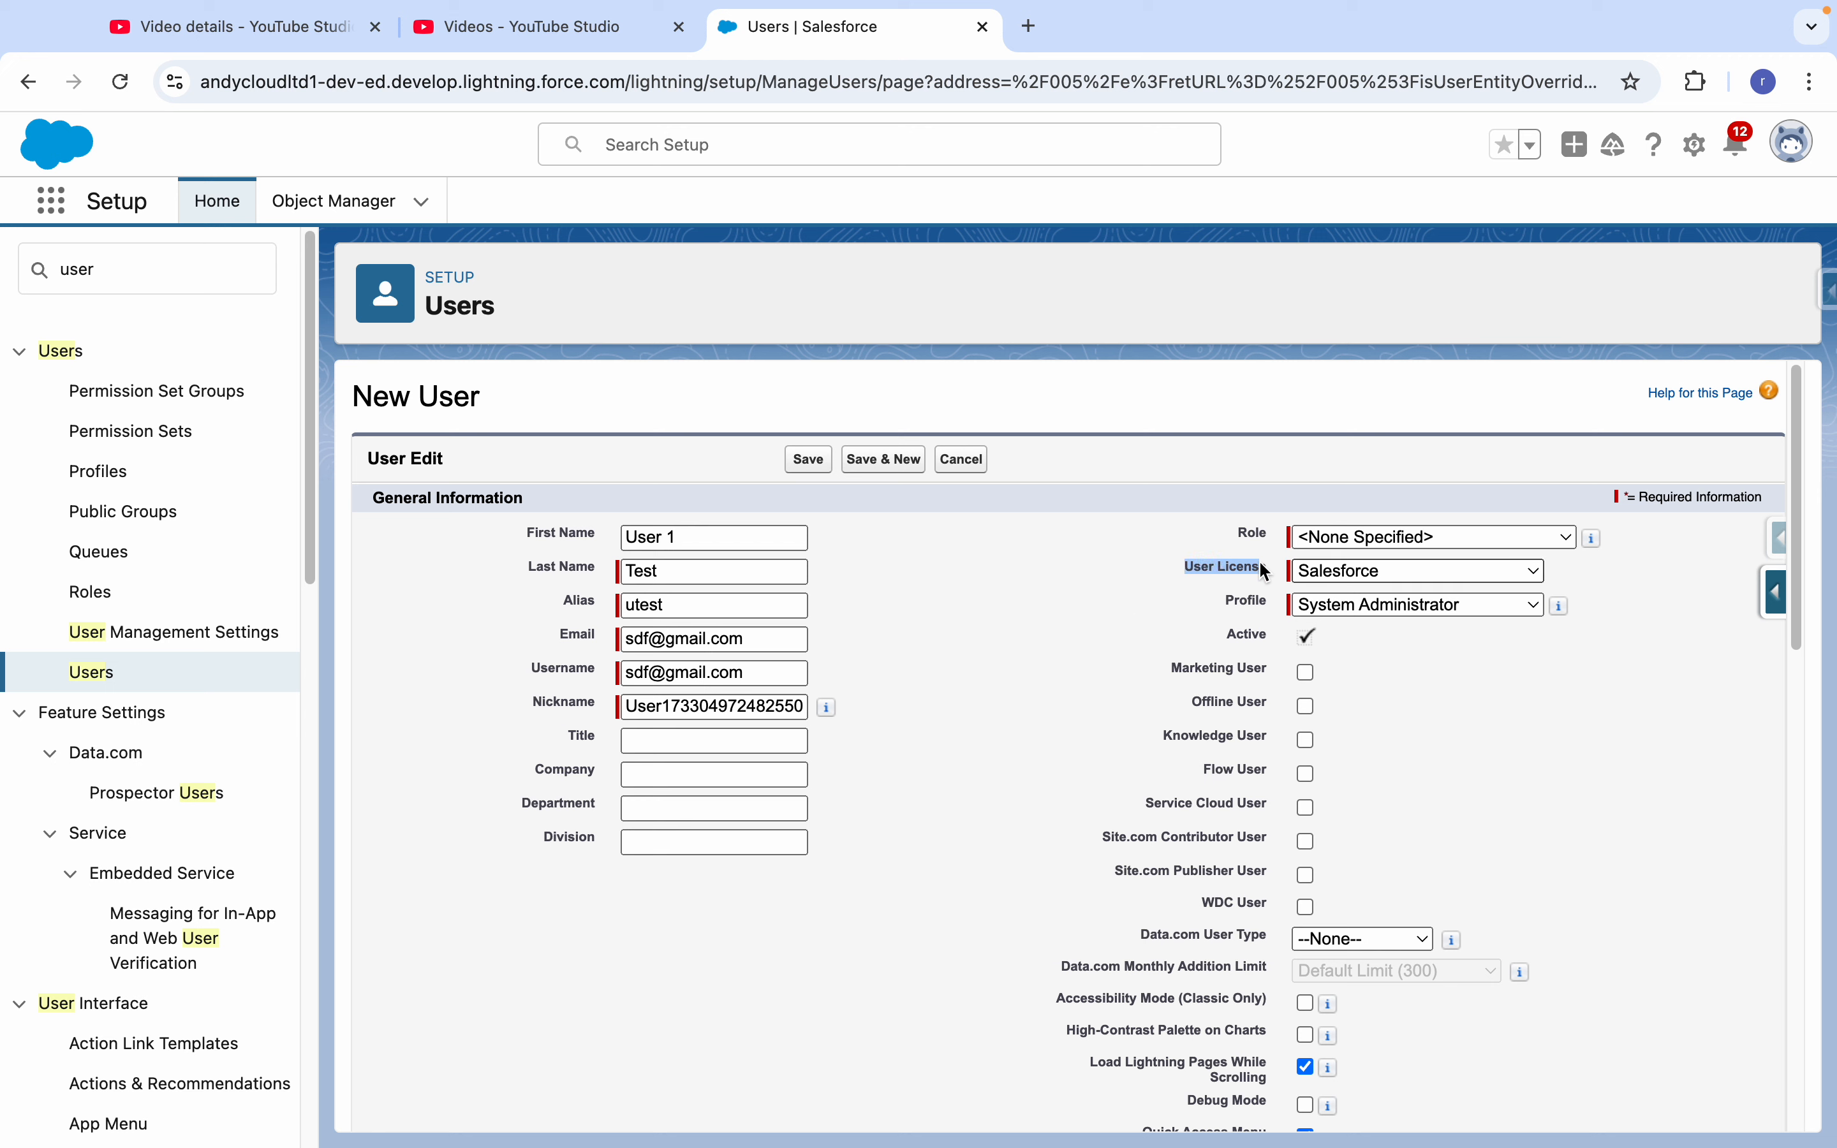
click(1198, 713)
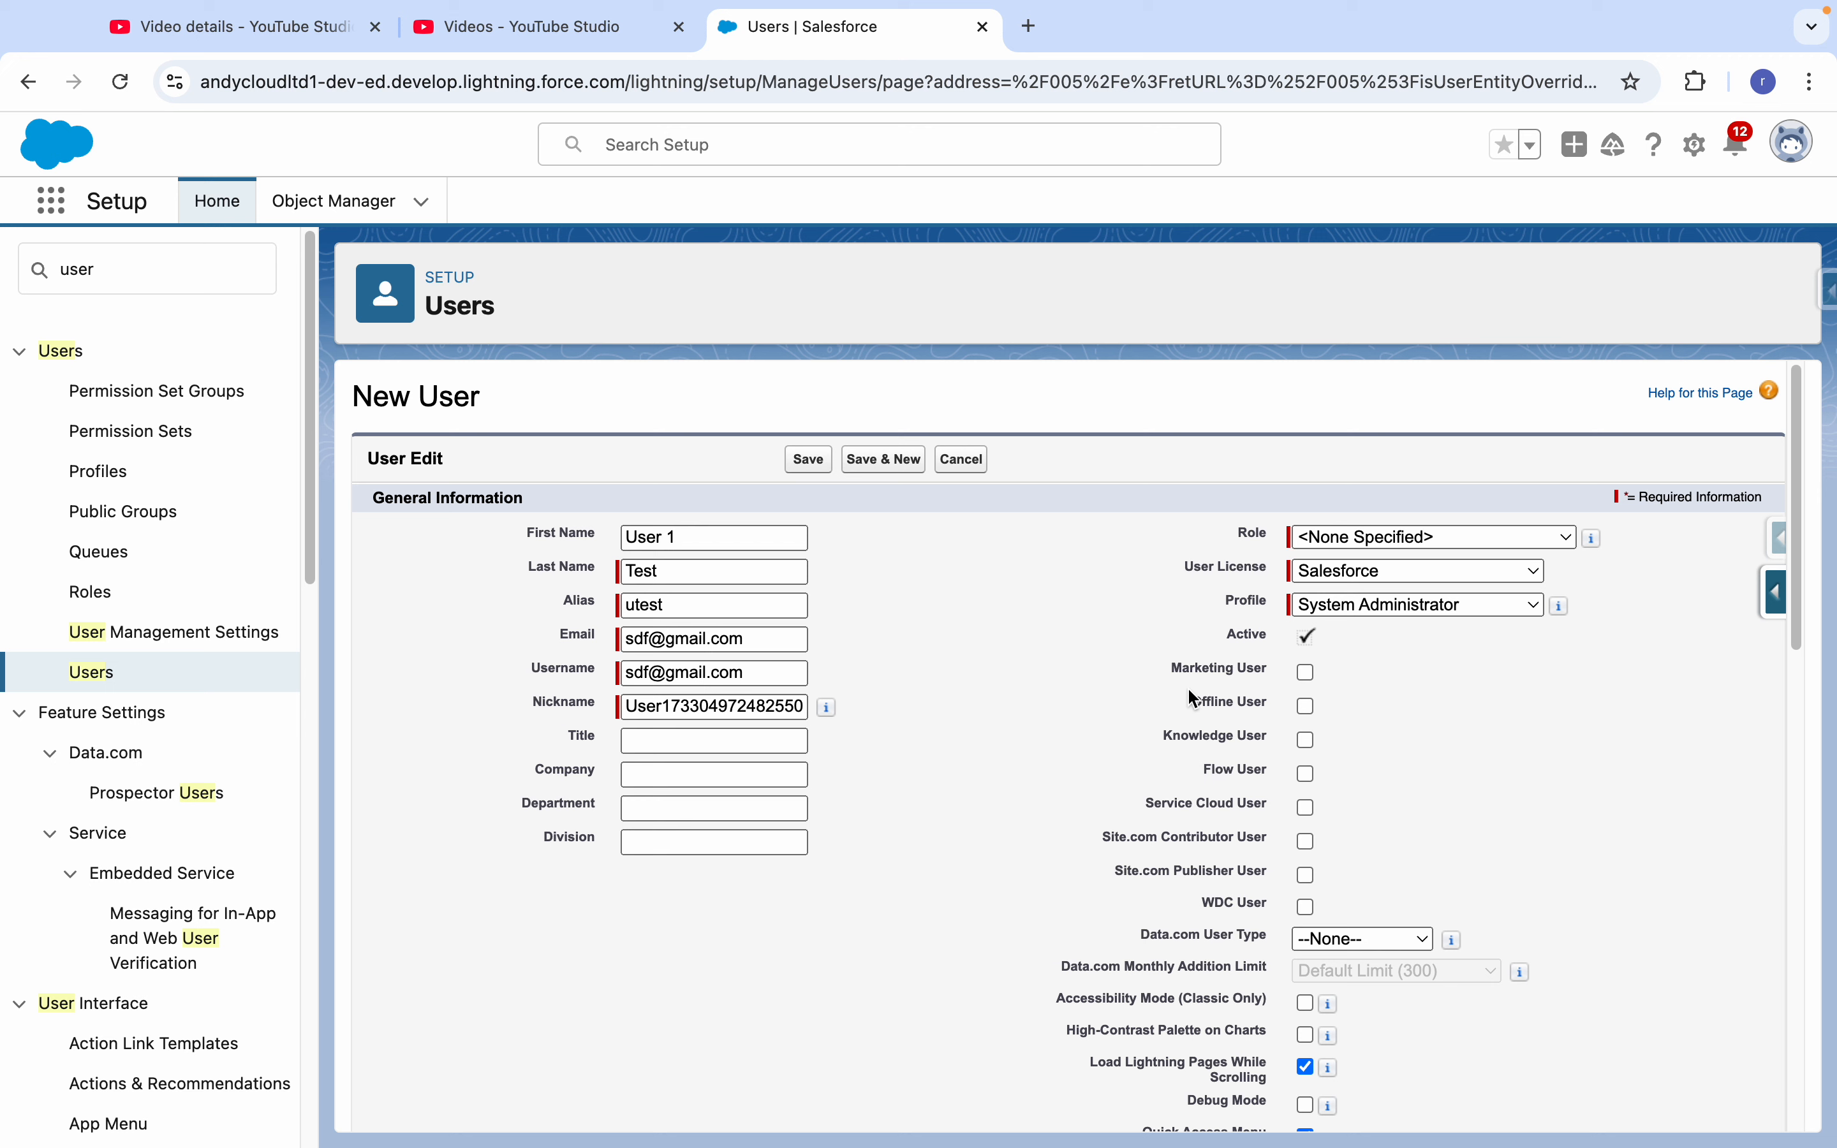
drag(1182, 670, 1199, 836)
click(1203, 720)
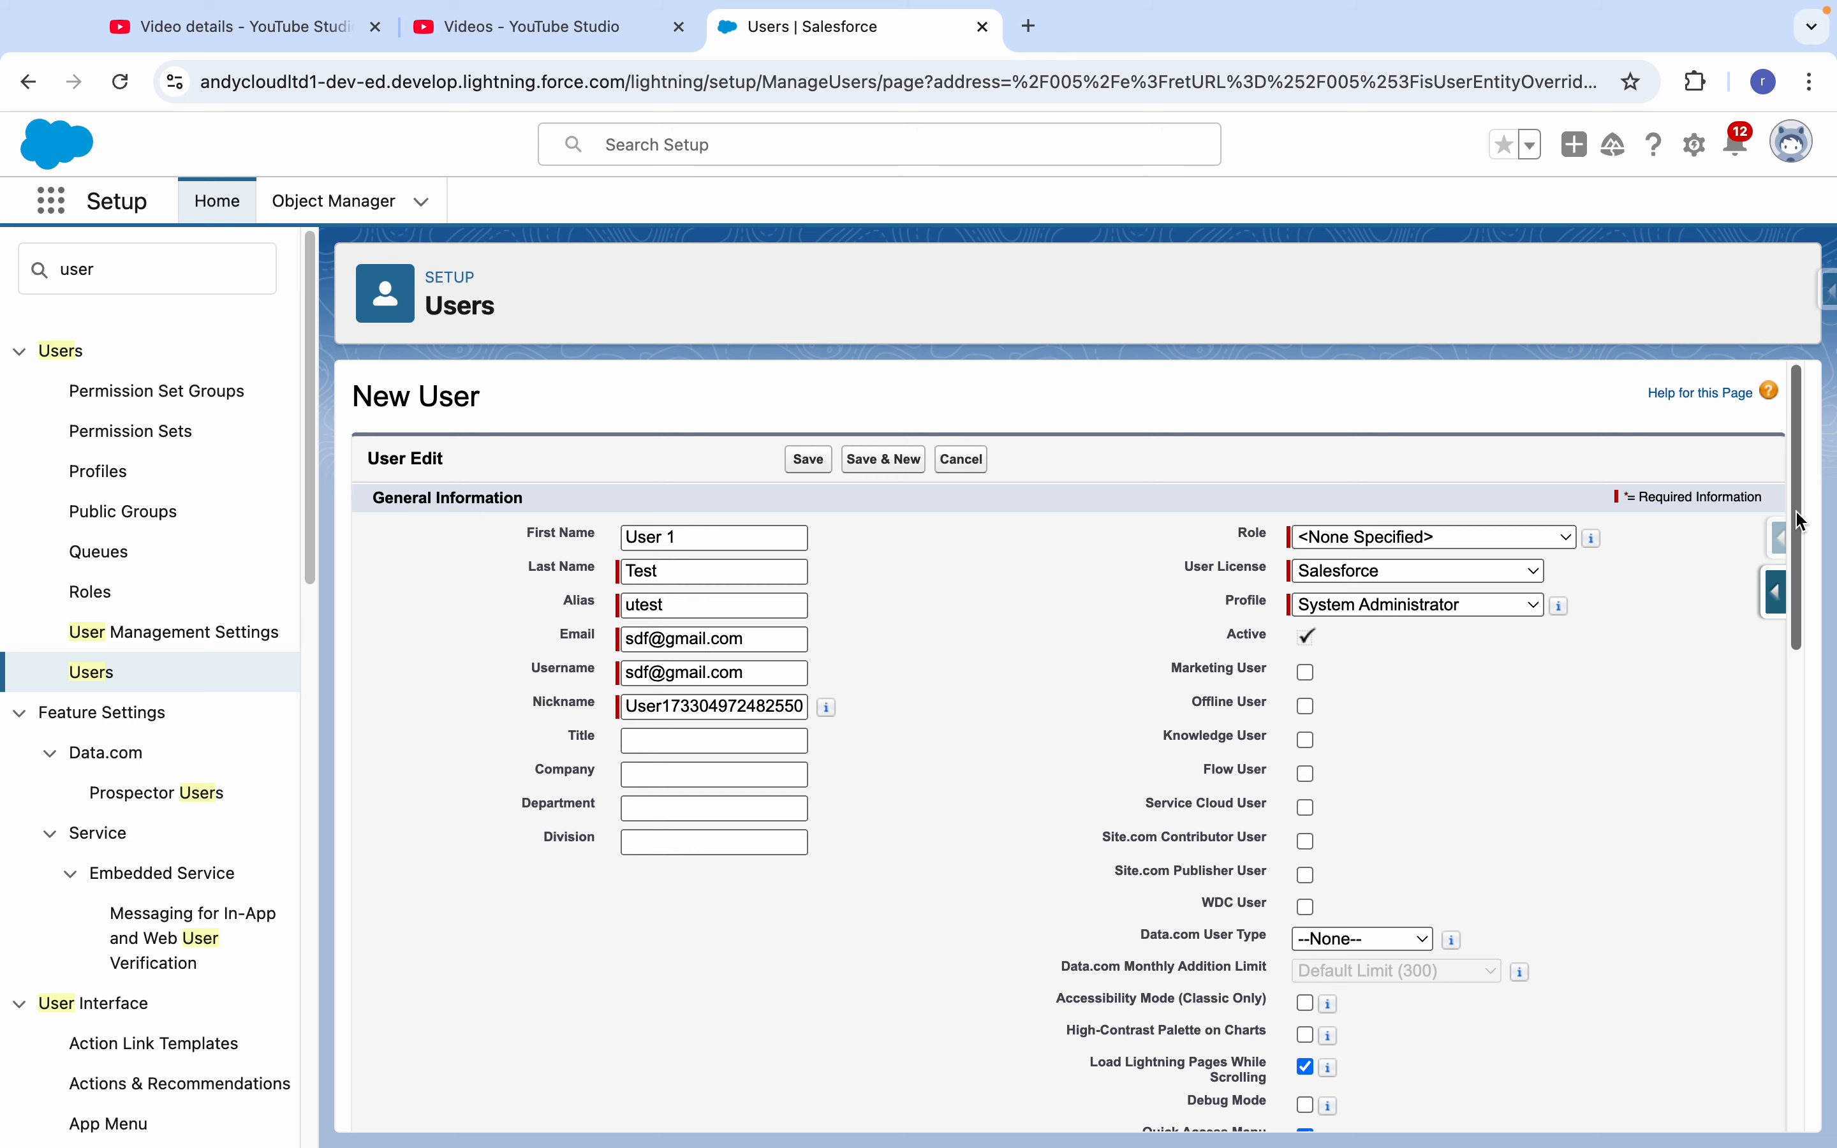
drag(1801, 514, 1825, 1025)
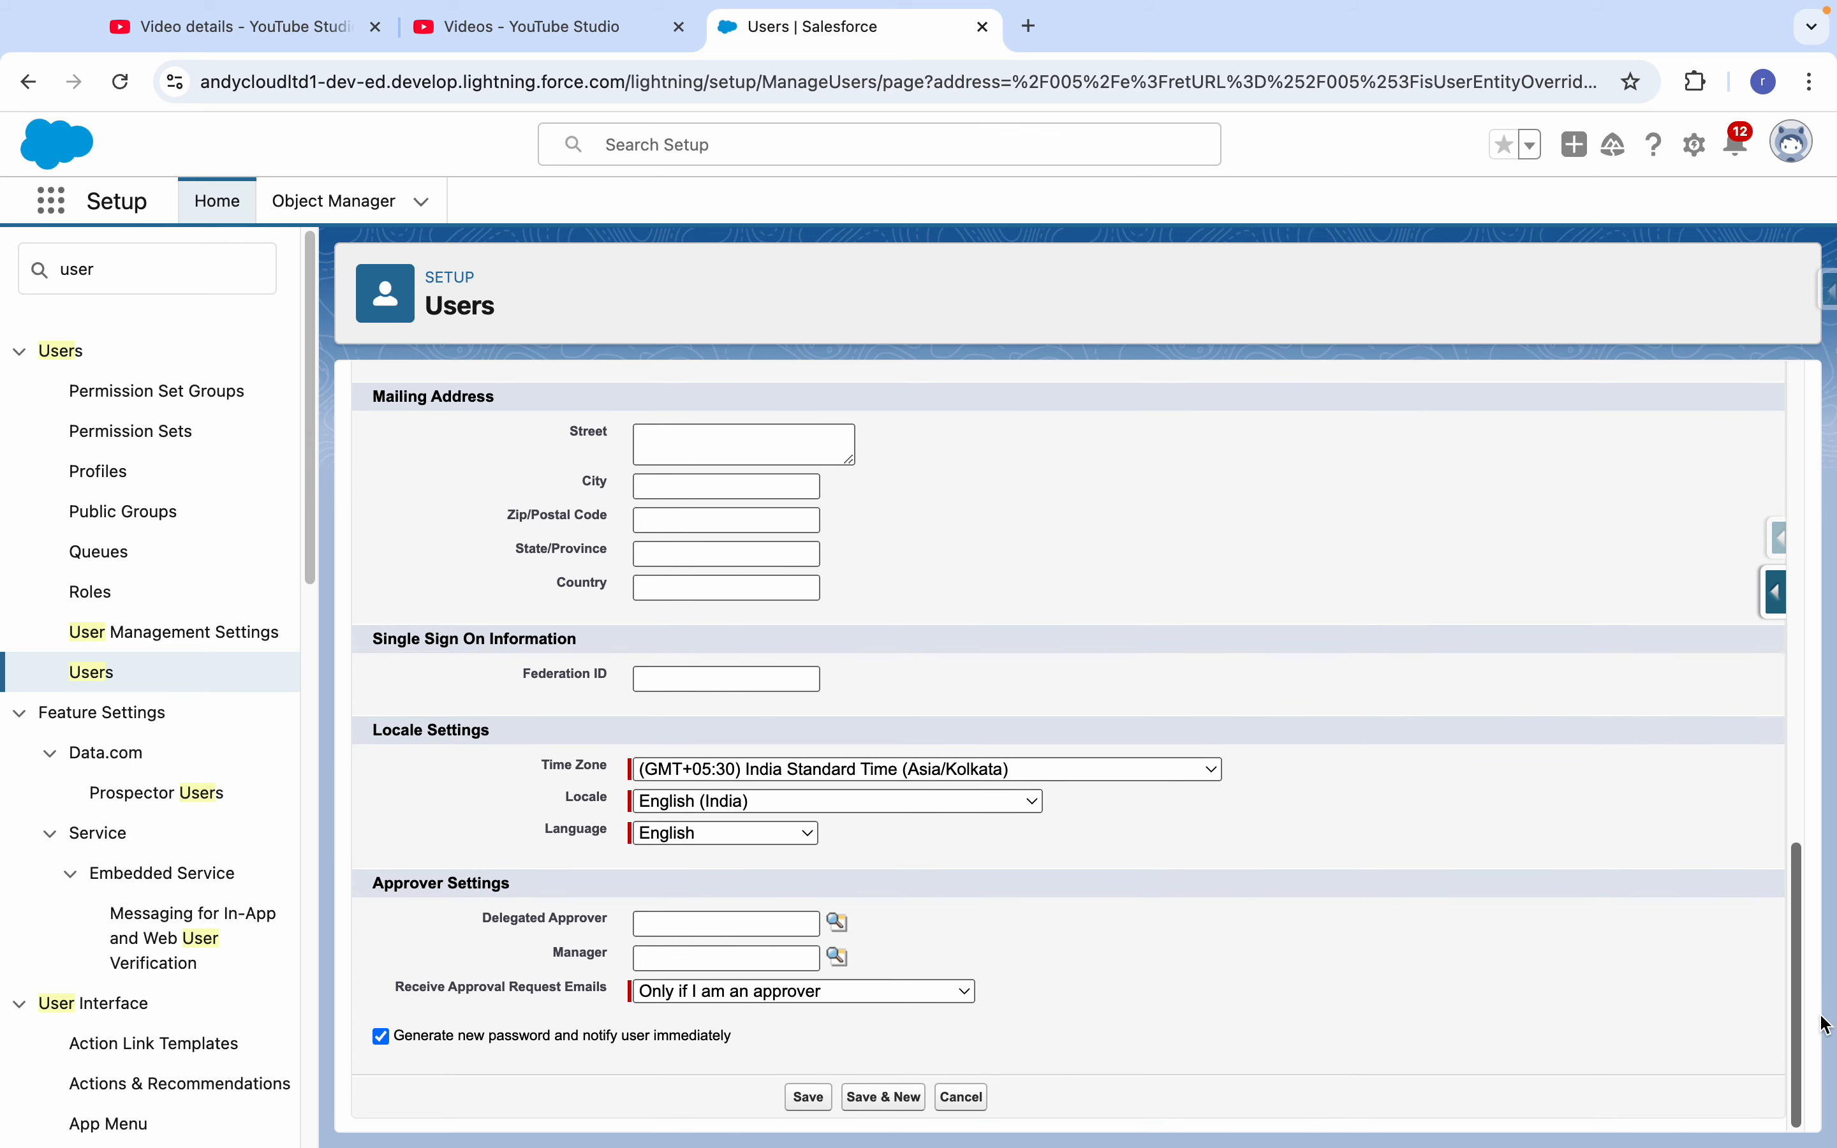
- Make the new user's username unique by adding 1211 before the @ sign, and save the user
drag(1825, 1025, 1769, 499)
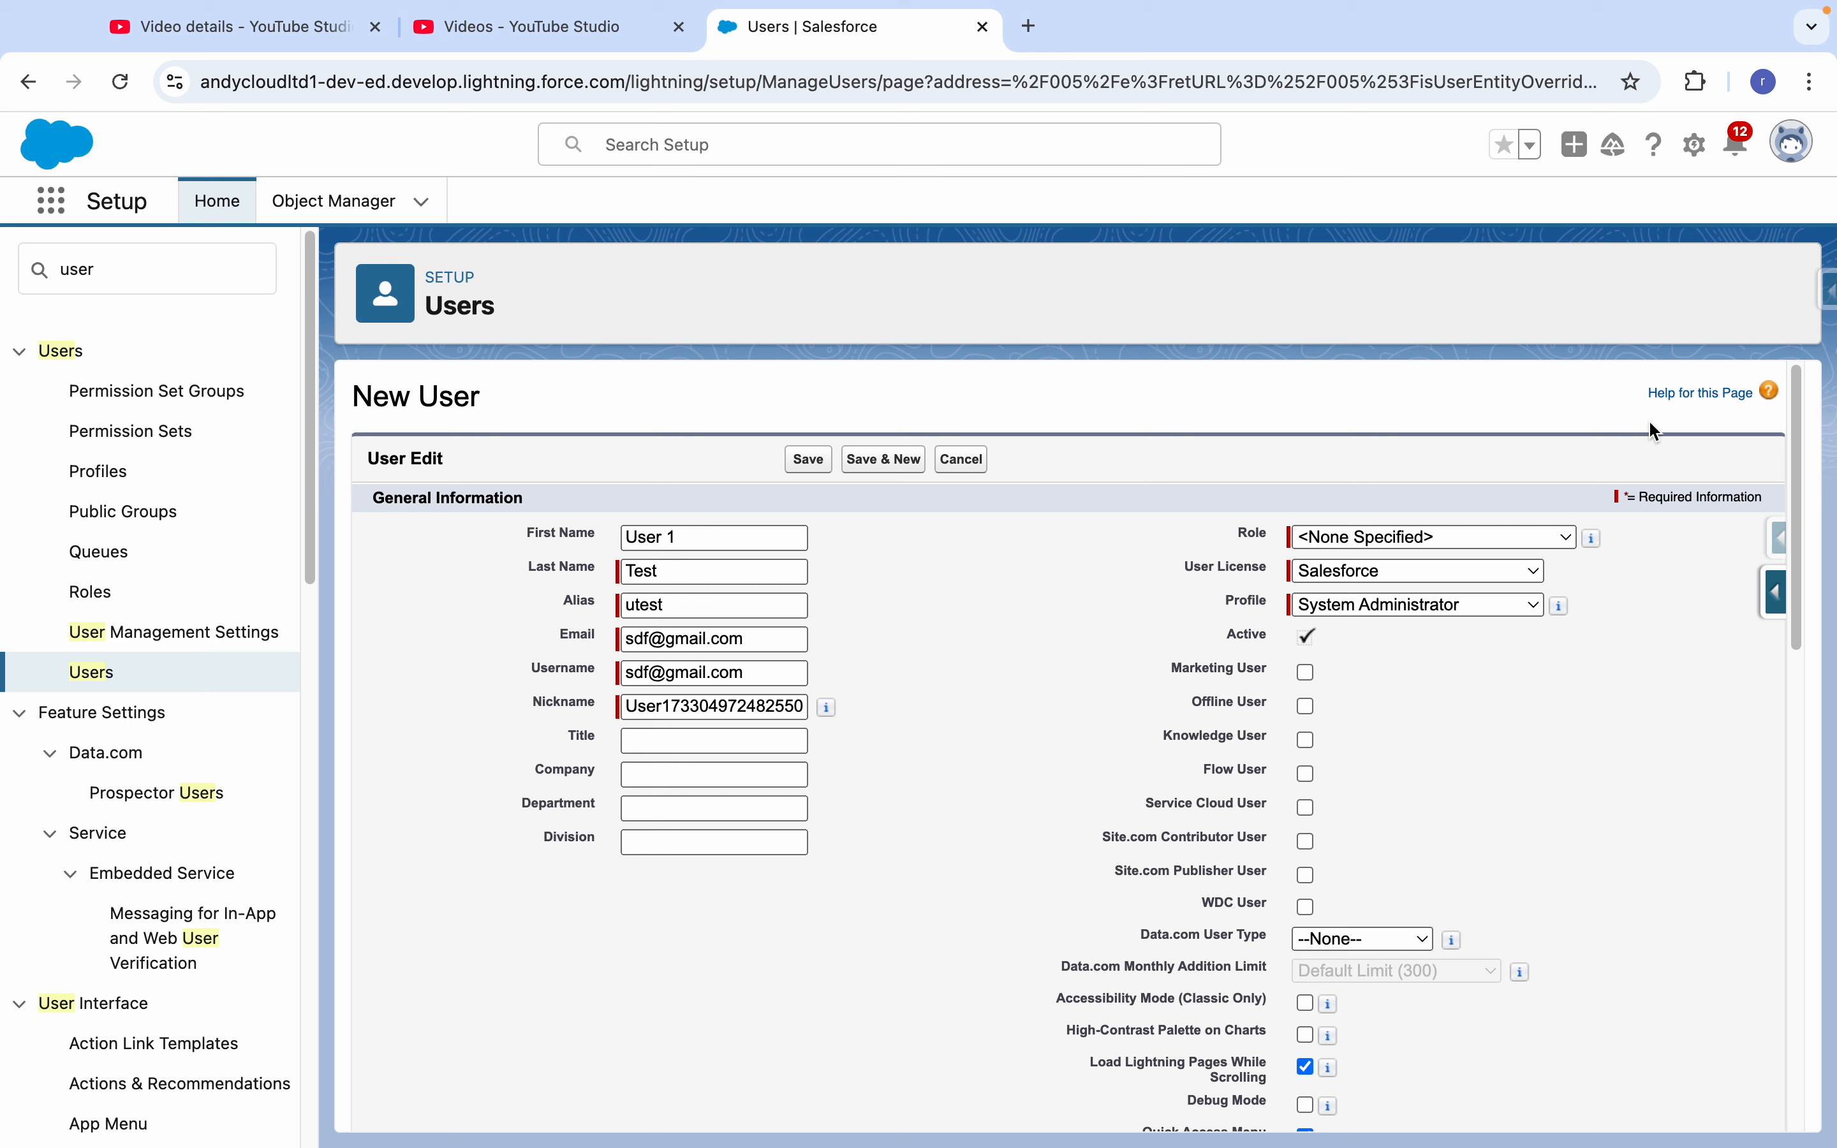
click(810, 459)
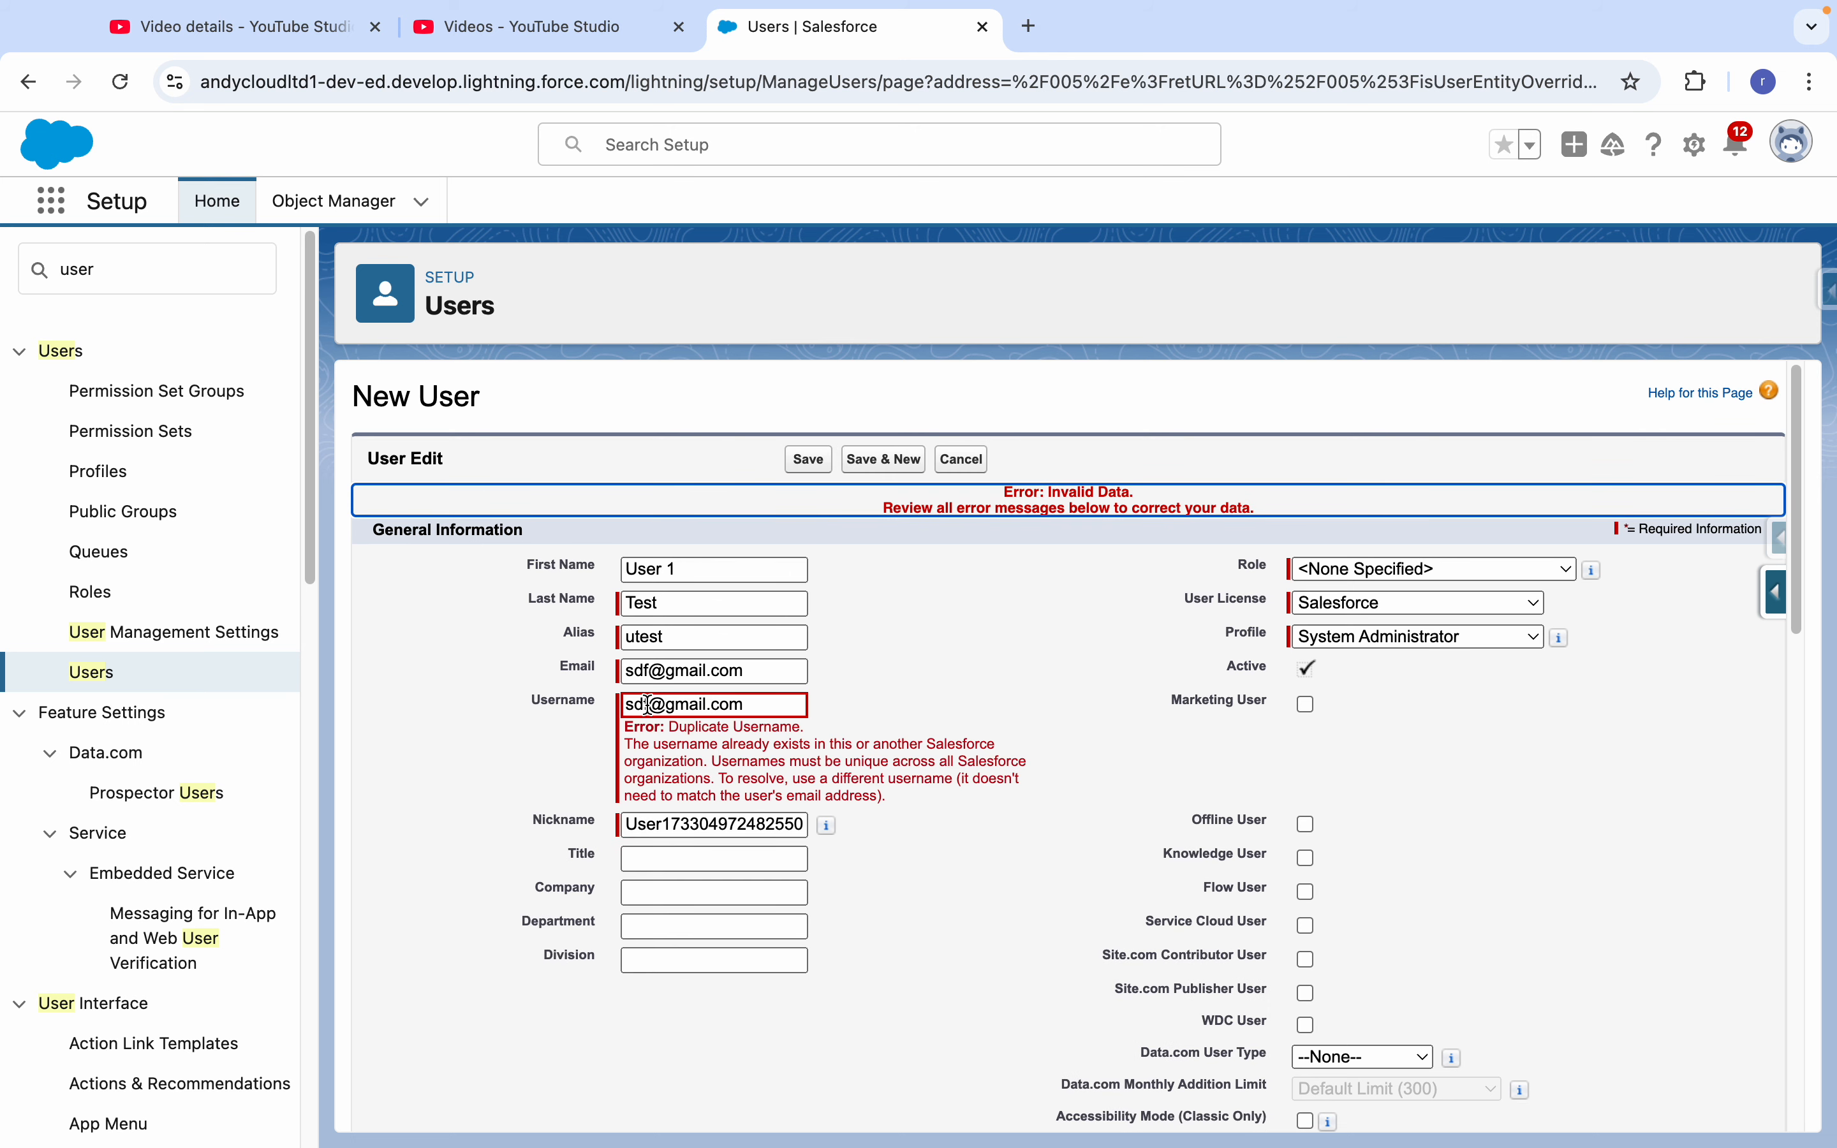
click(649, 704)
text(12)
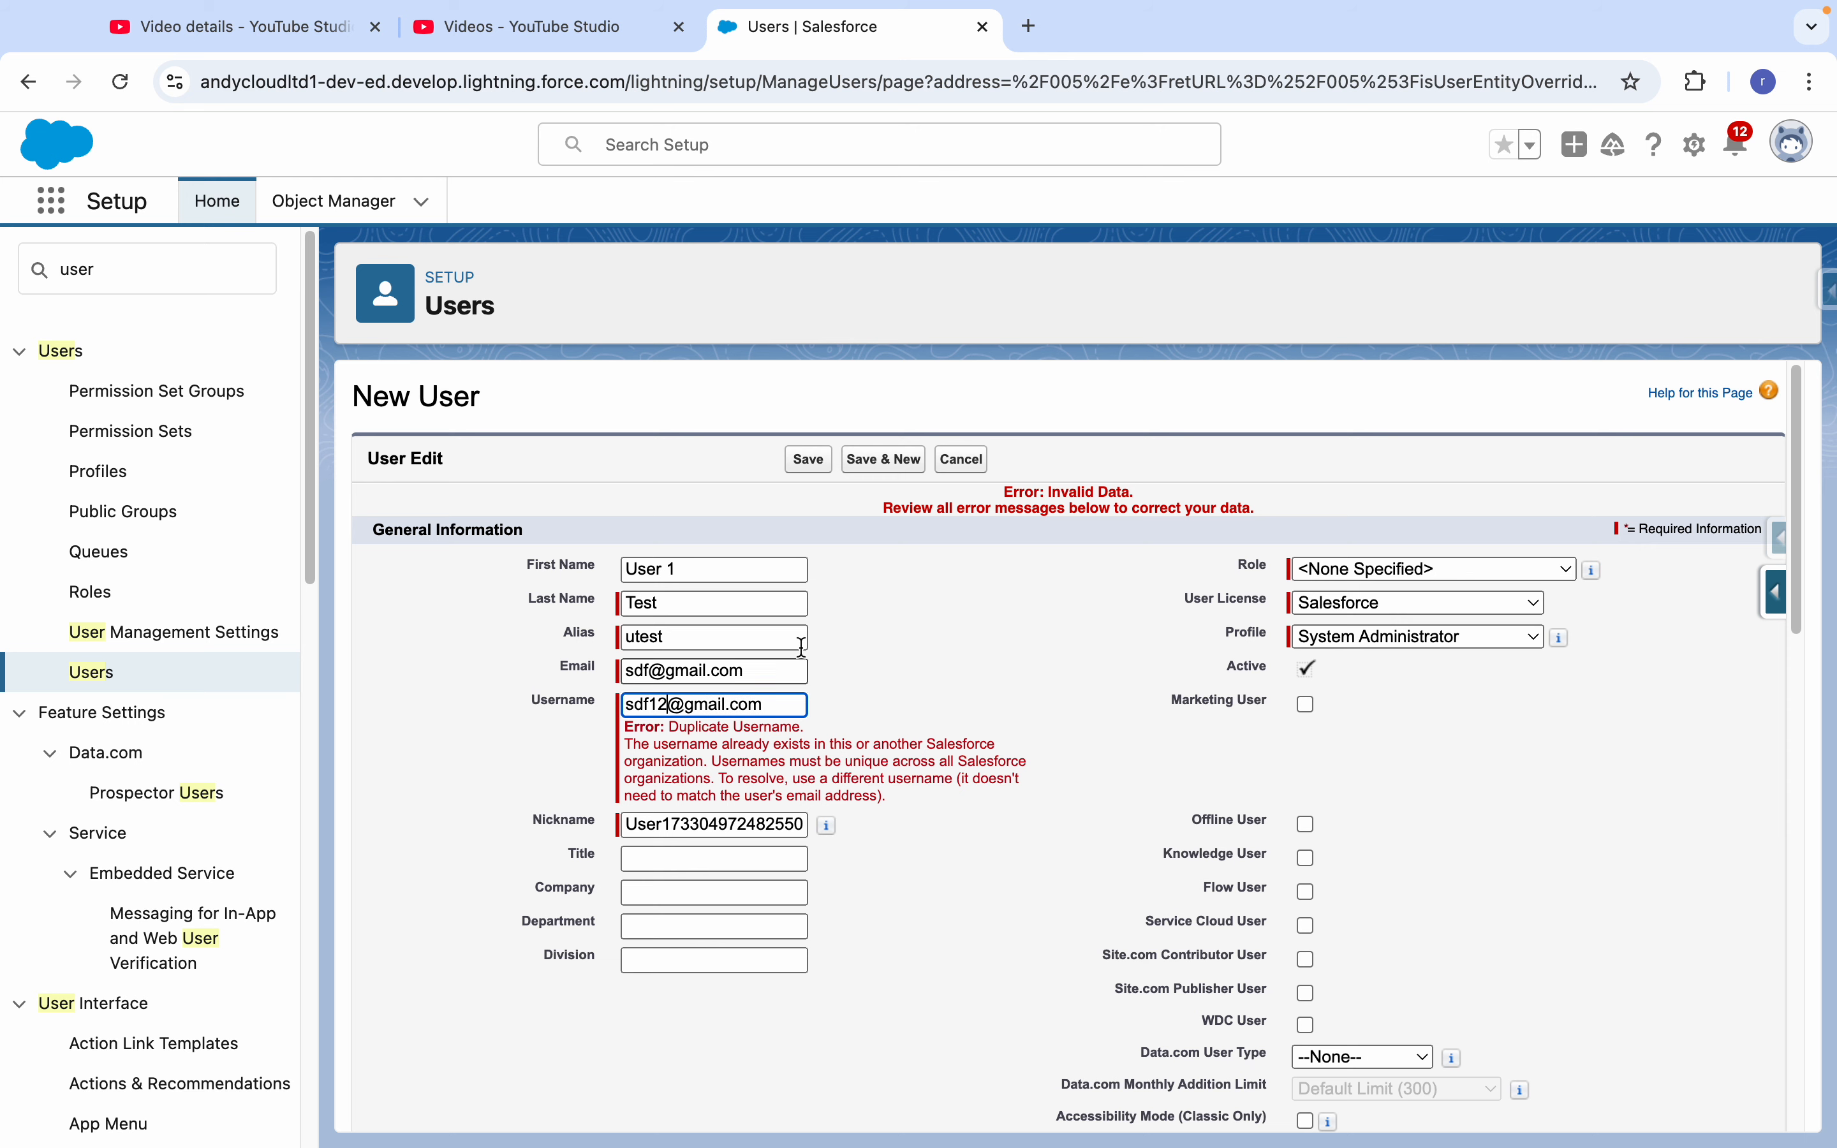
click(809, 460)
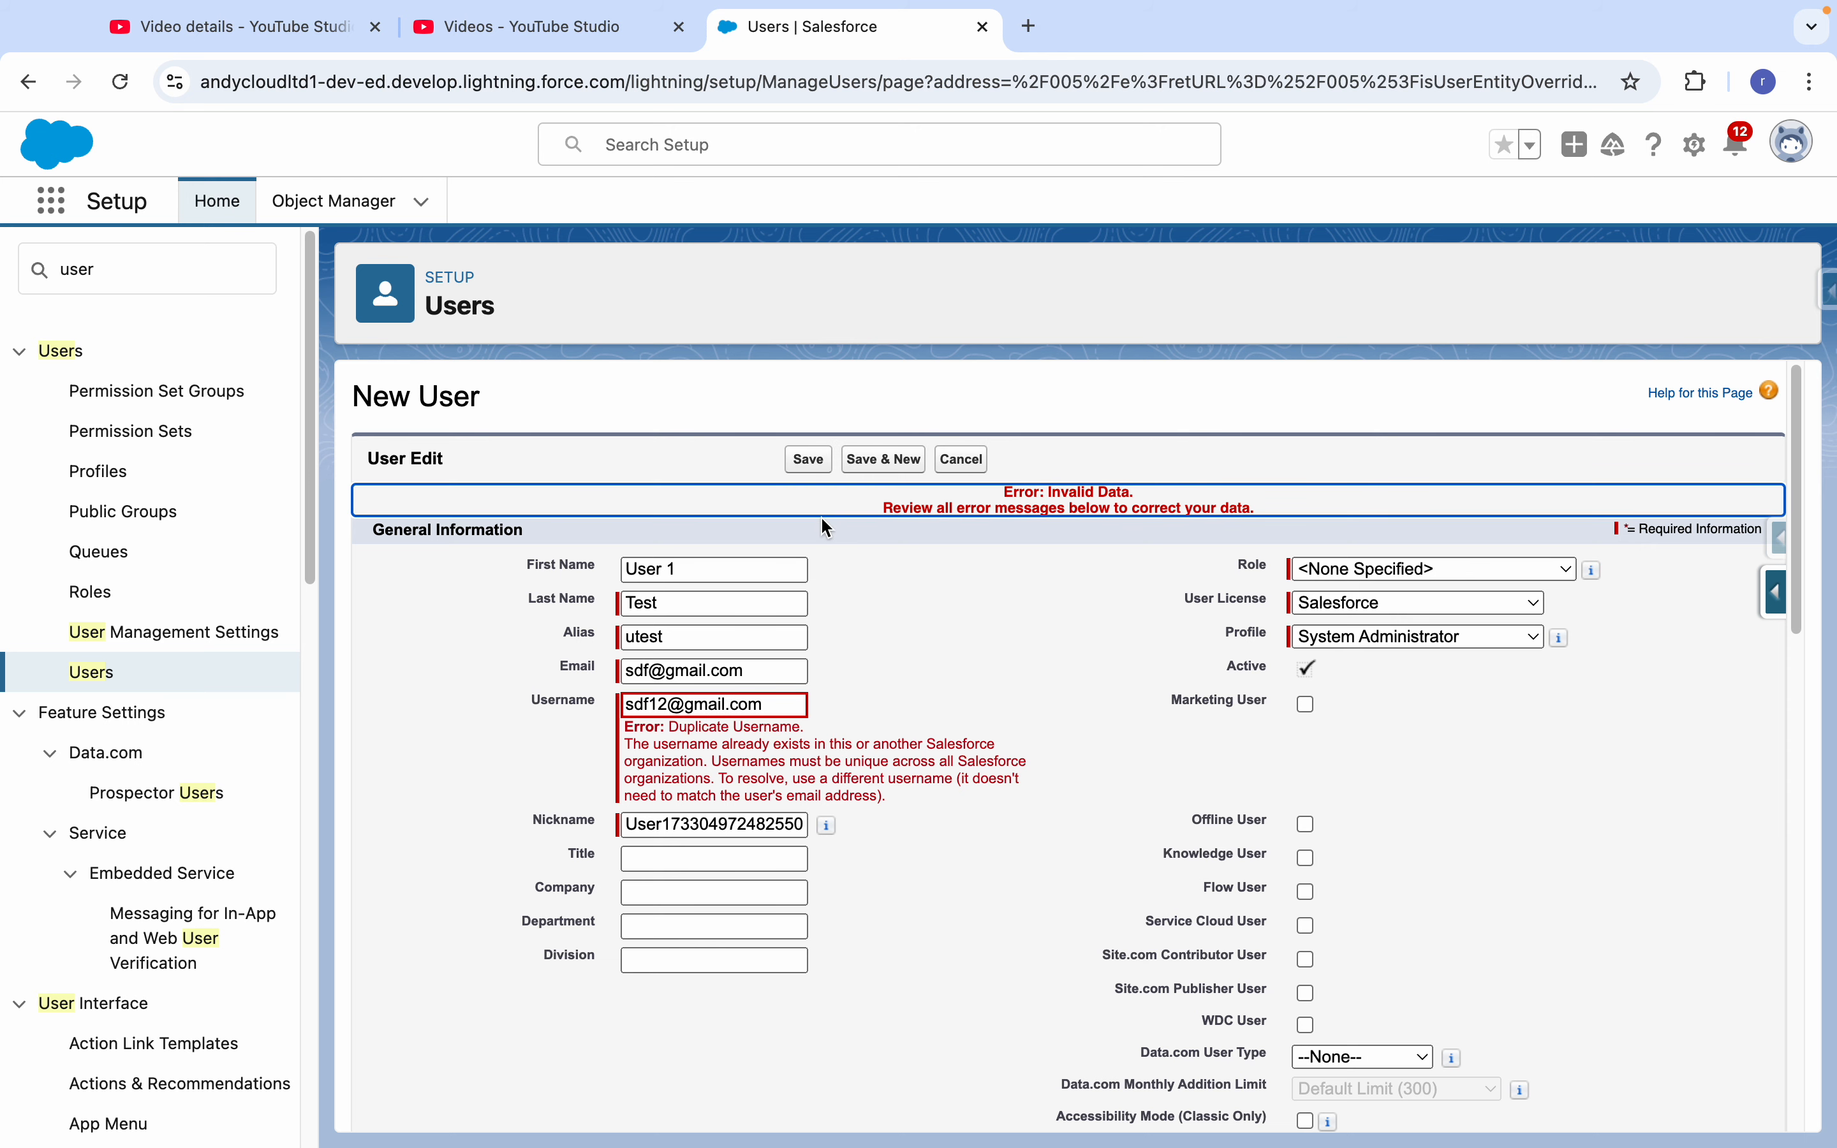
click(671, 704)
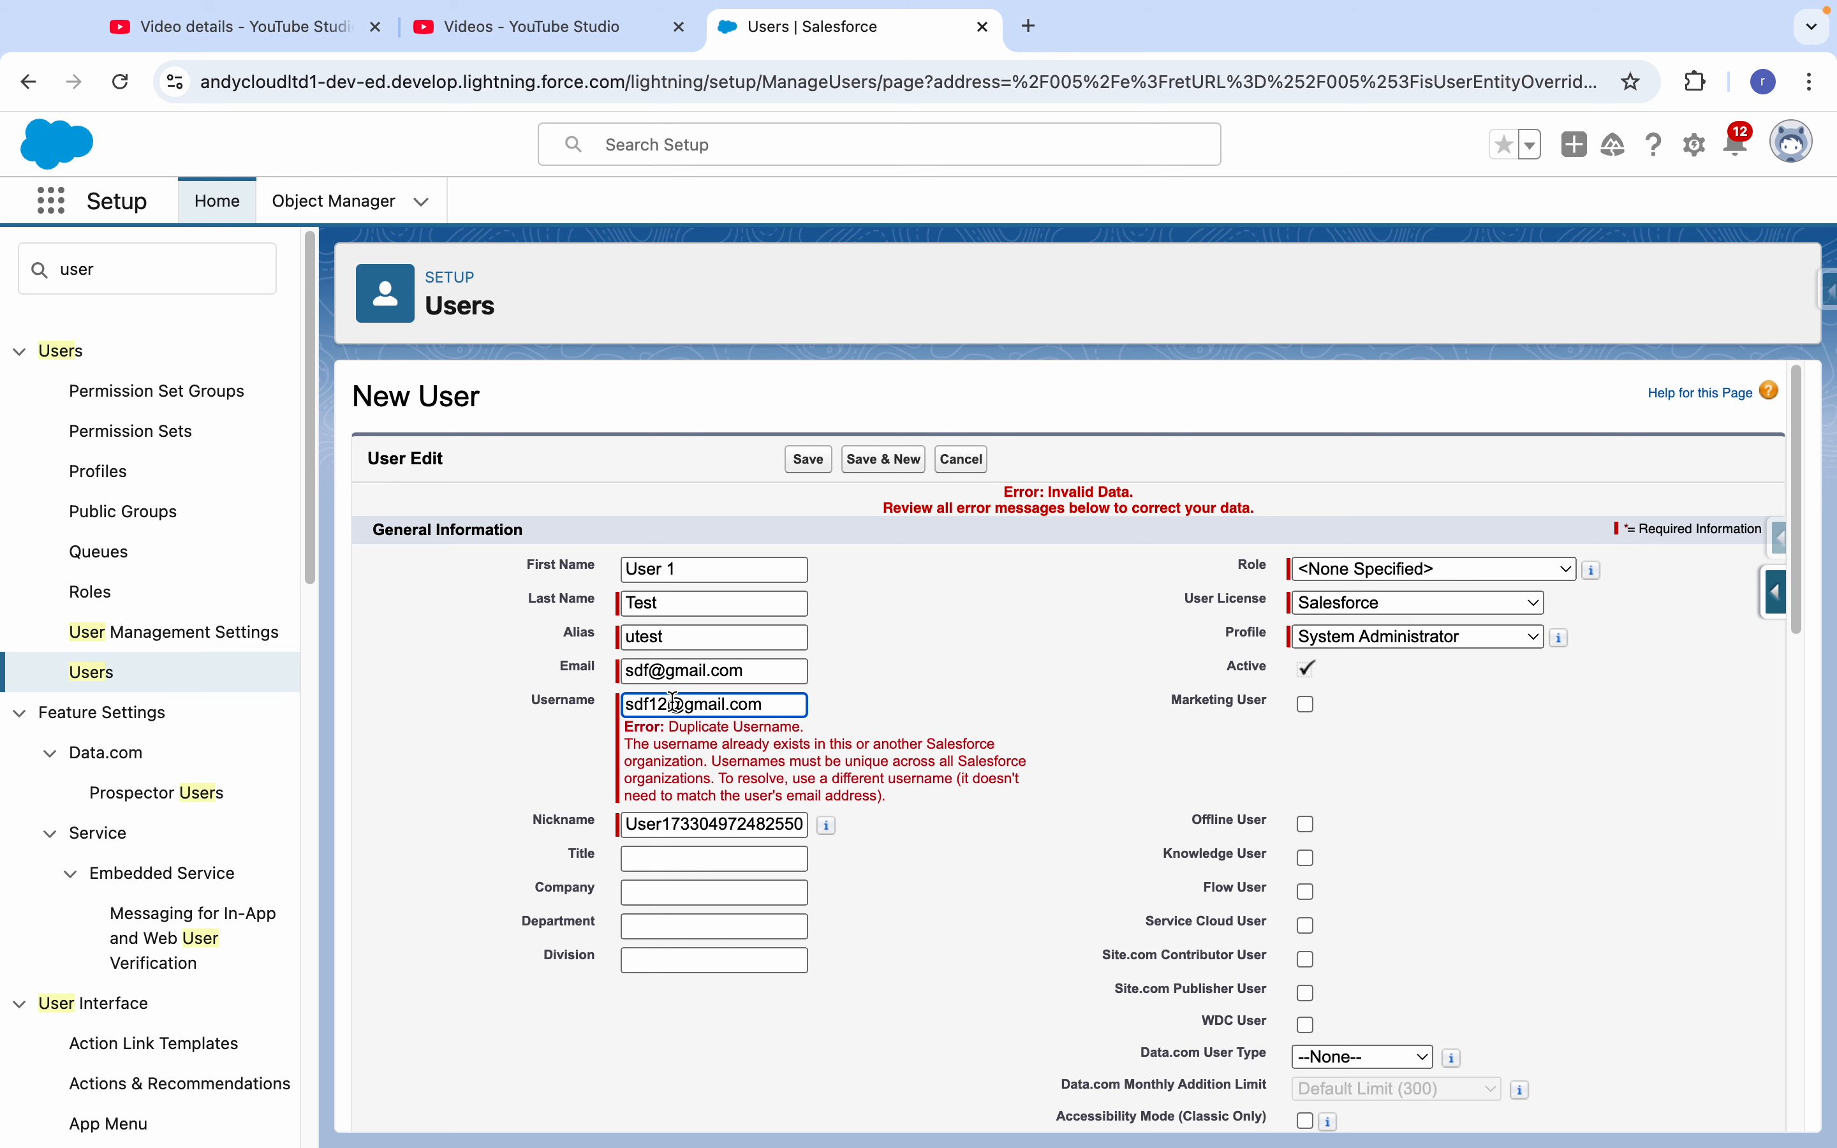
text(11)
click(801, 468)
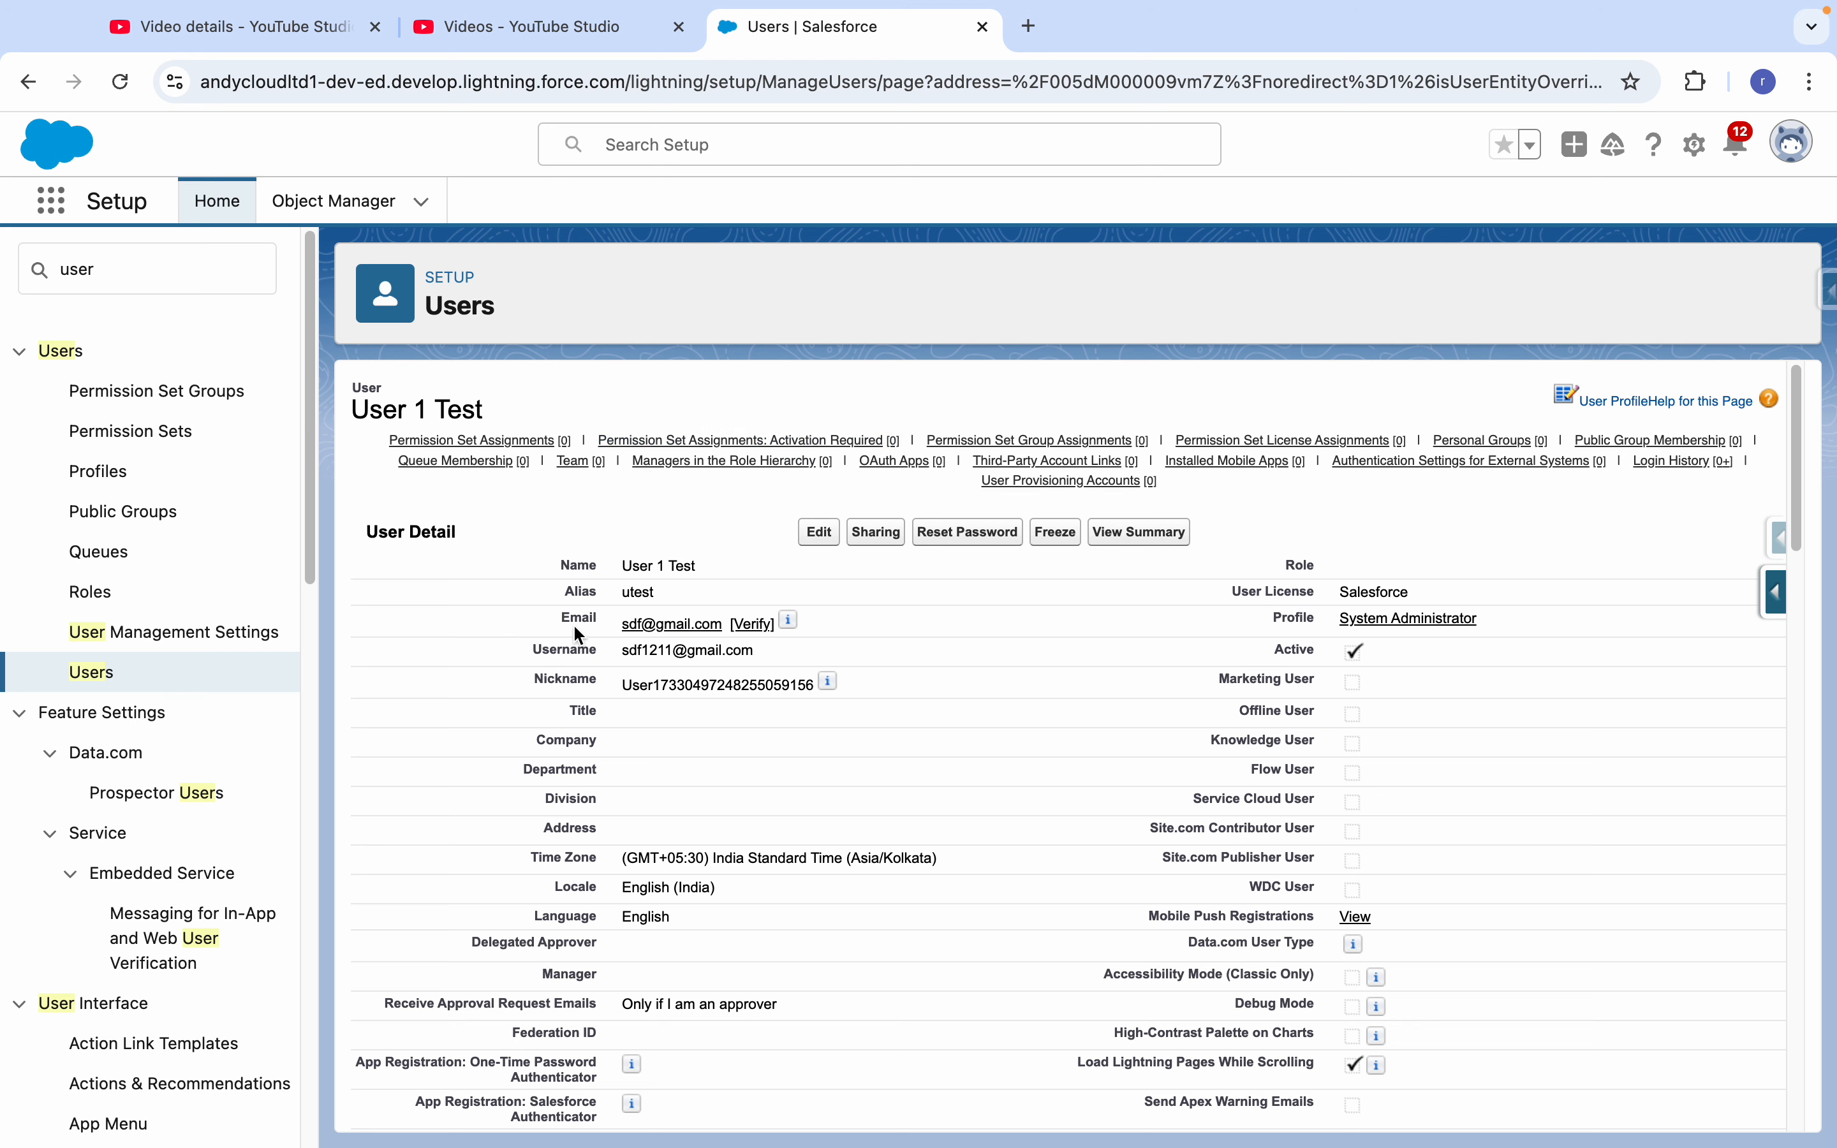
- Check the e-mail address on the saved user's detail page and return to the list of all users
drag(572, 623, 710, 624)
click(550, 625)
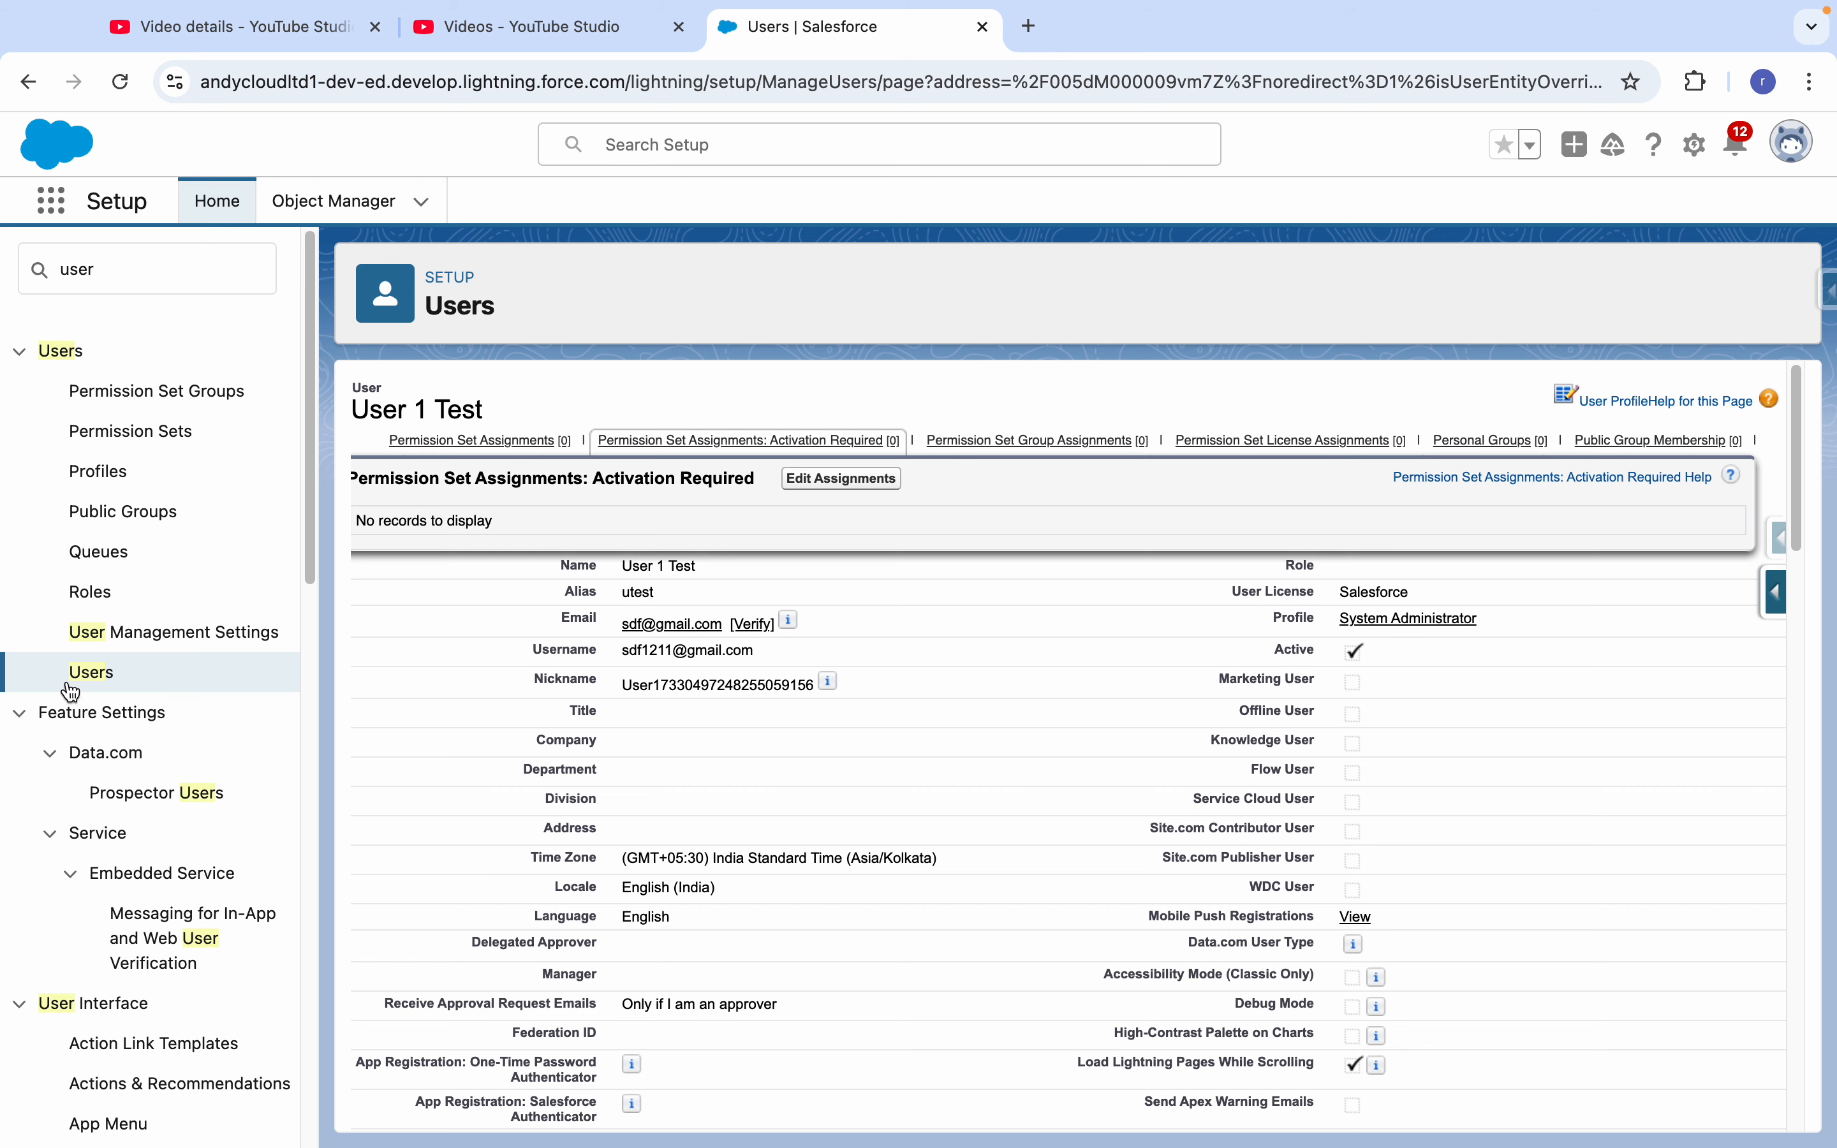
click(89, 673)
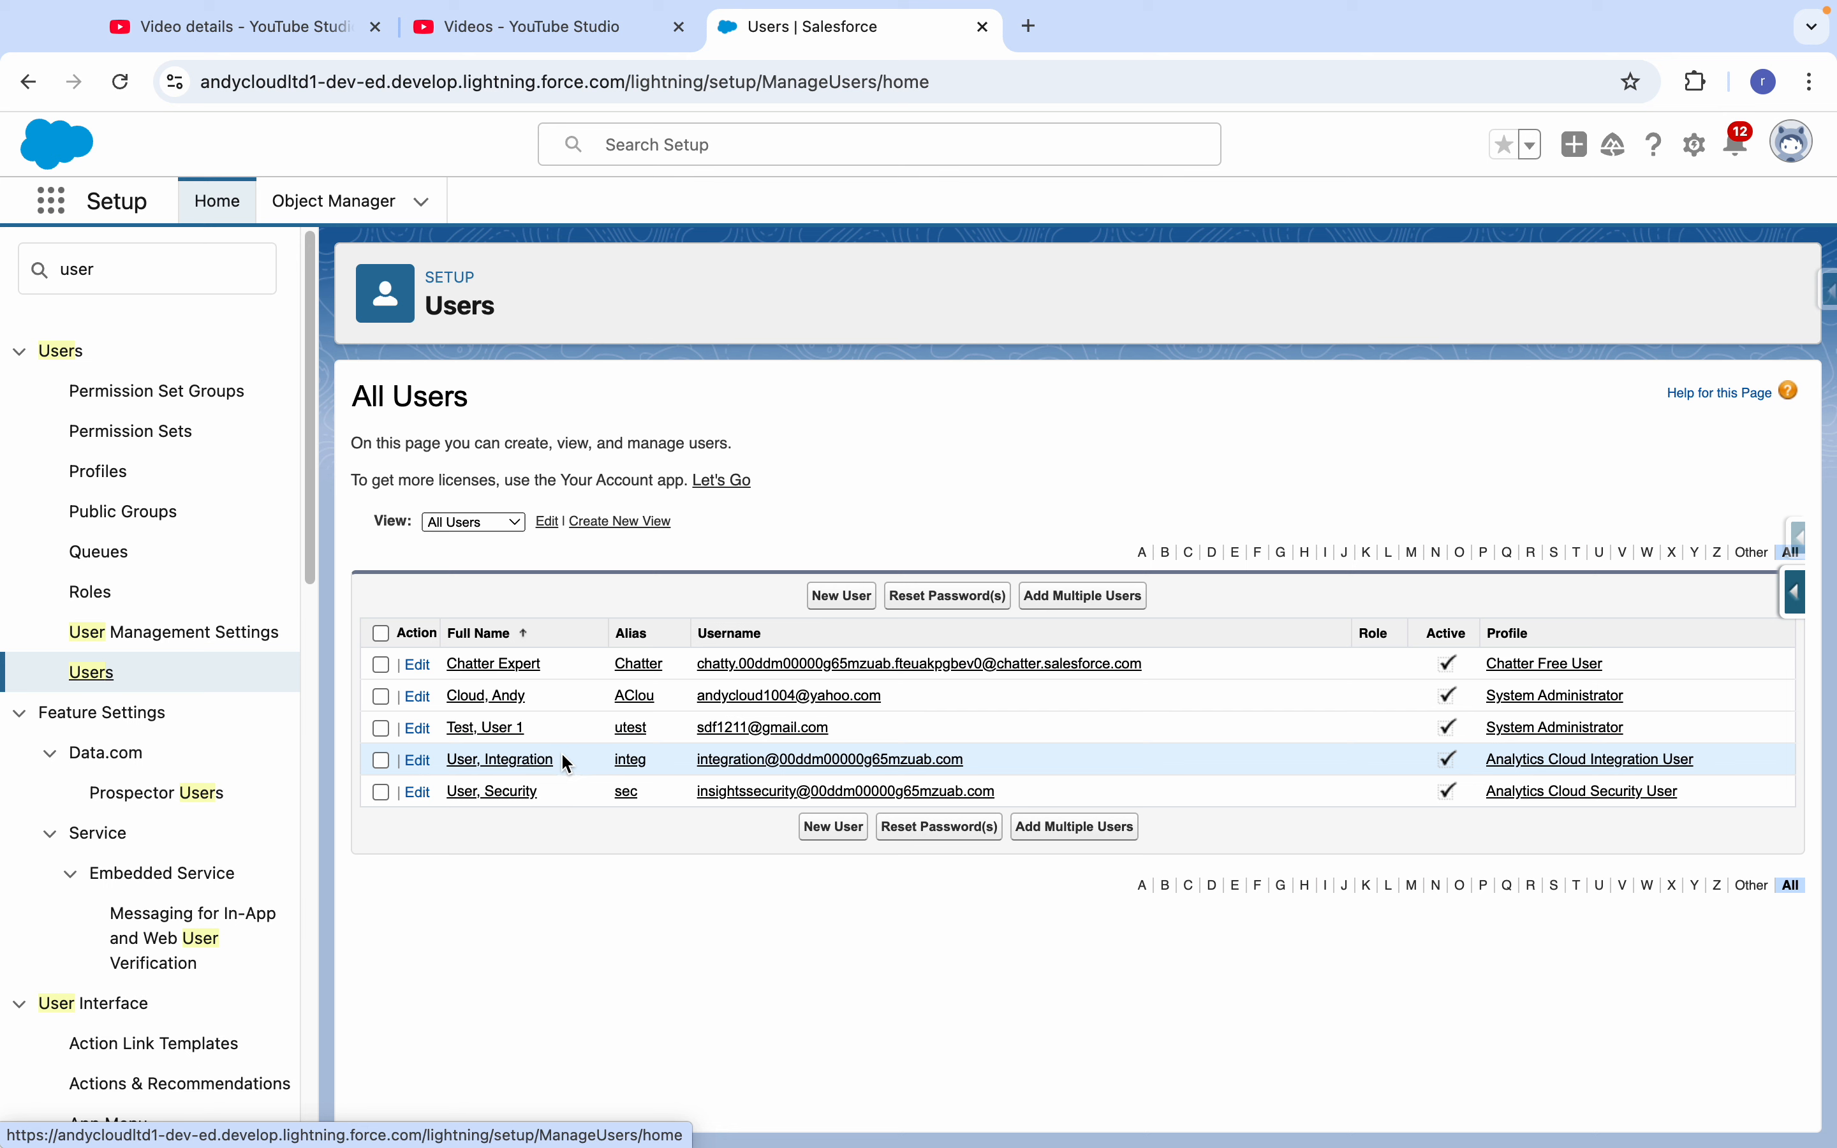
- Find Login Access Policies in Setup, enable "Administrators Can Log in as Any User", and save the policy
click(153, 268)
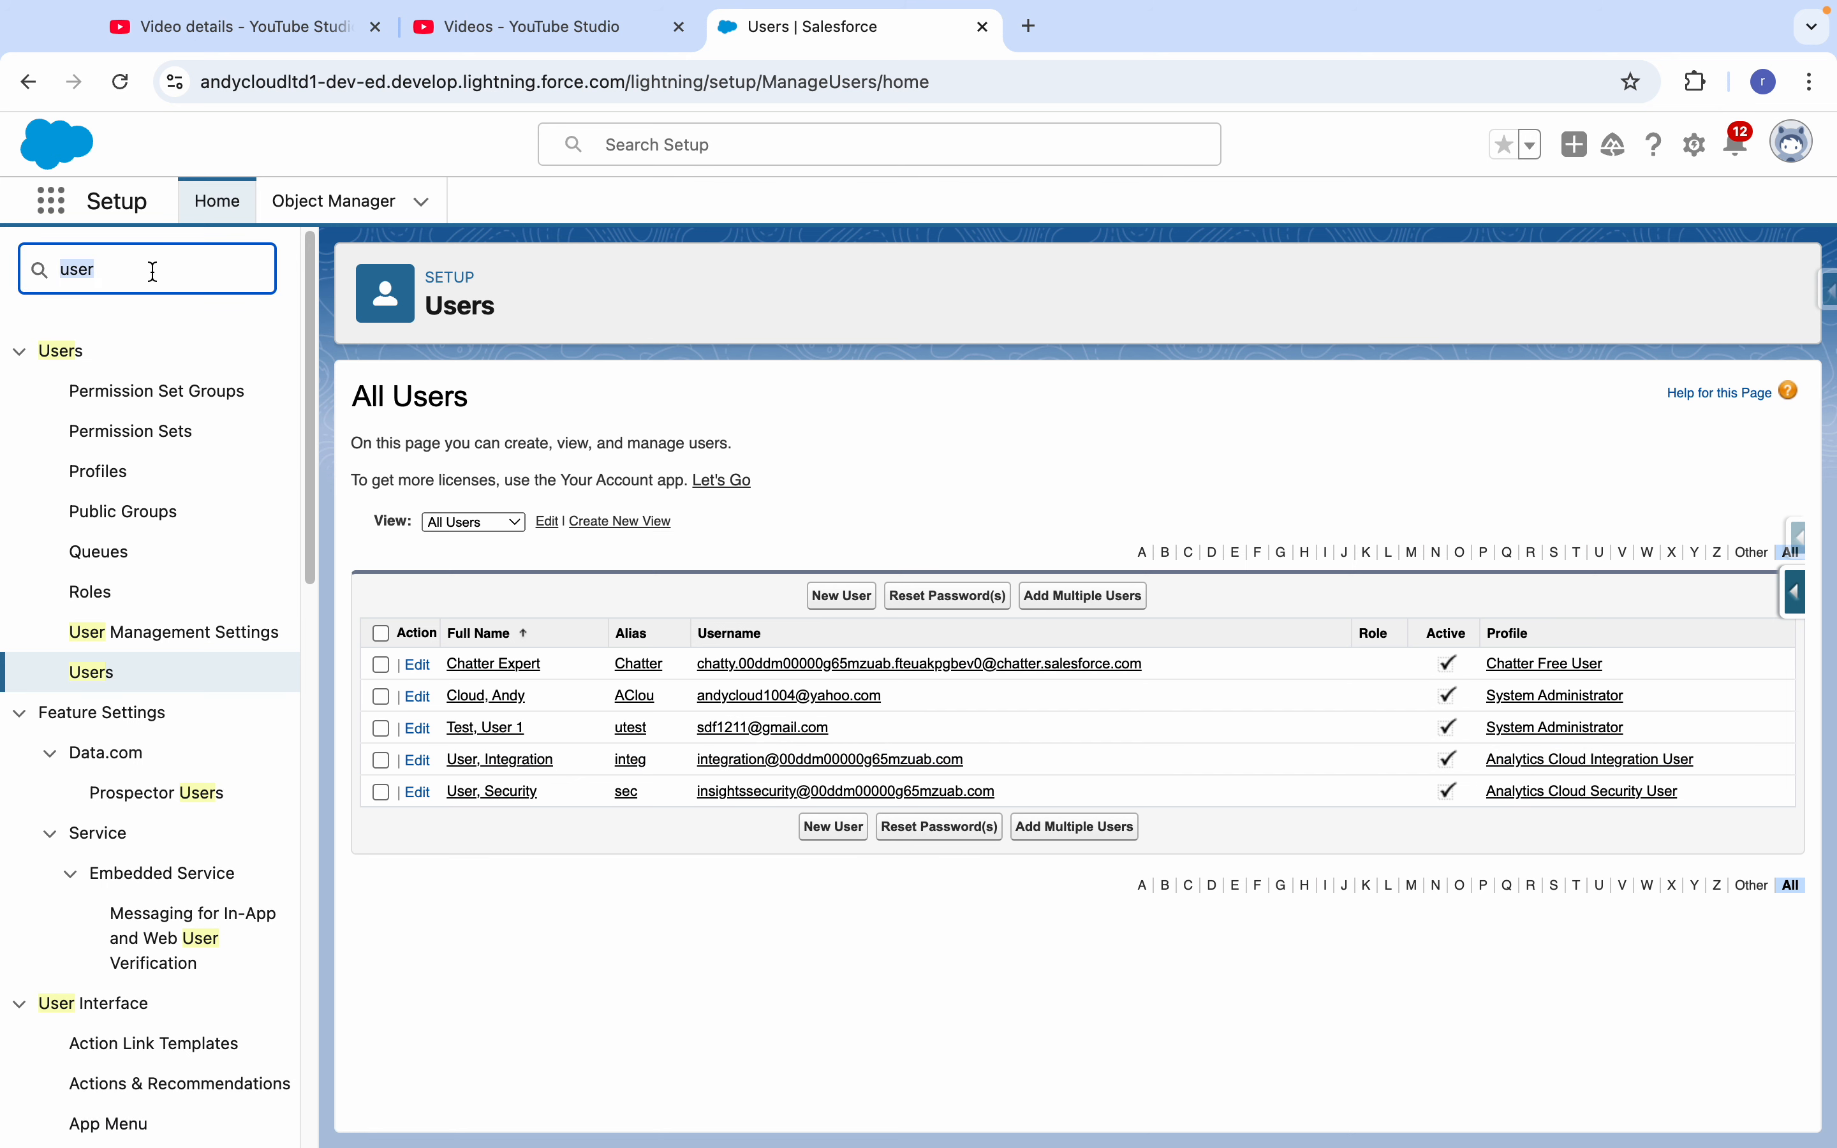
text(login)
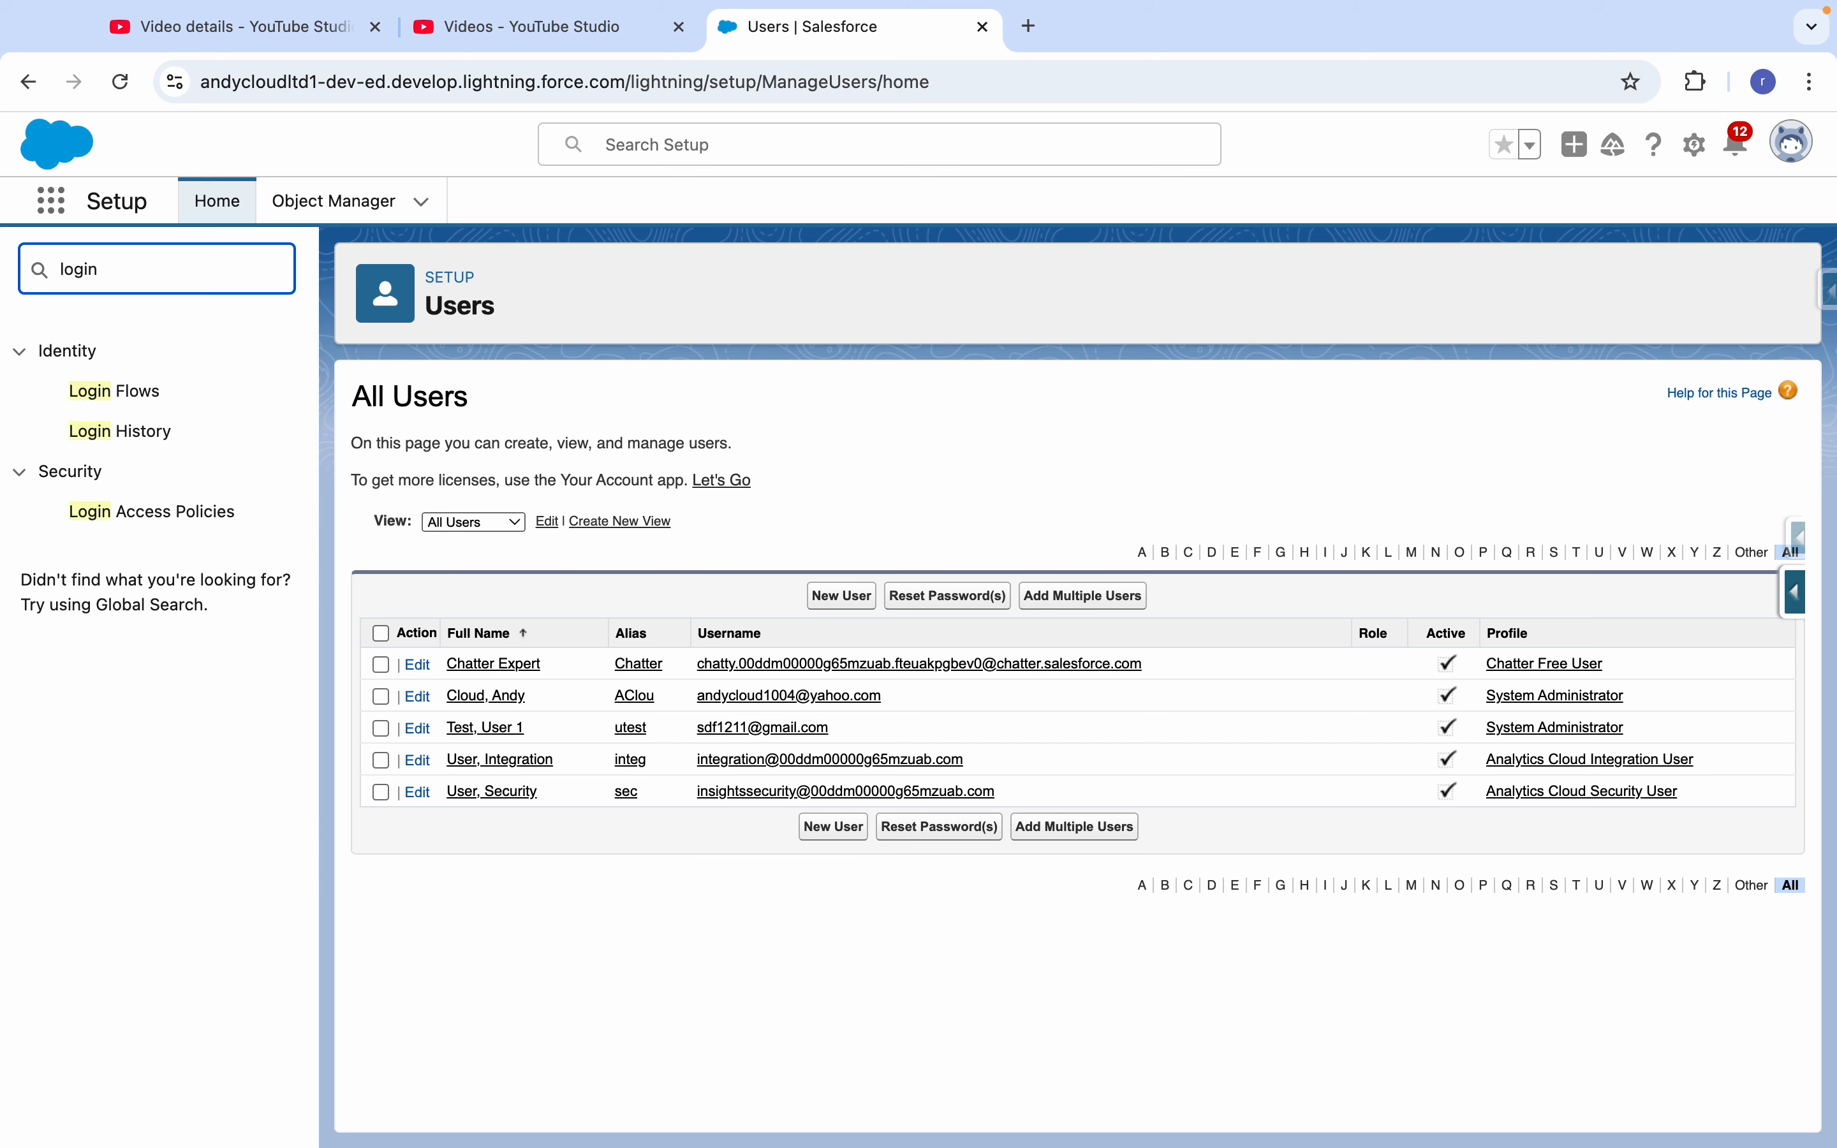
click(117, 517)
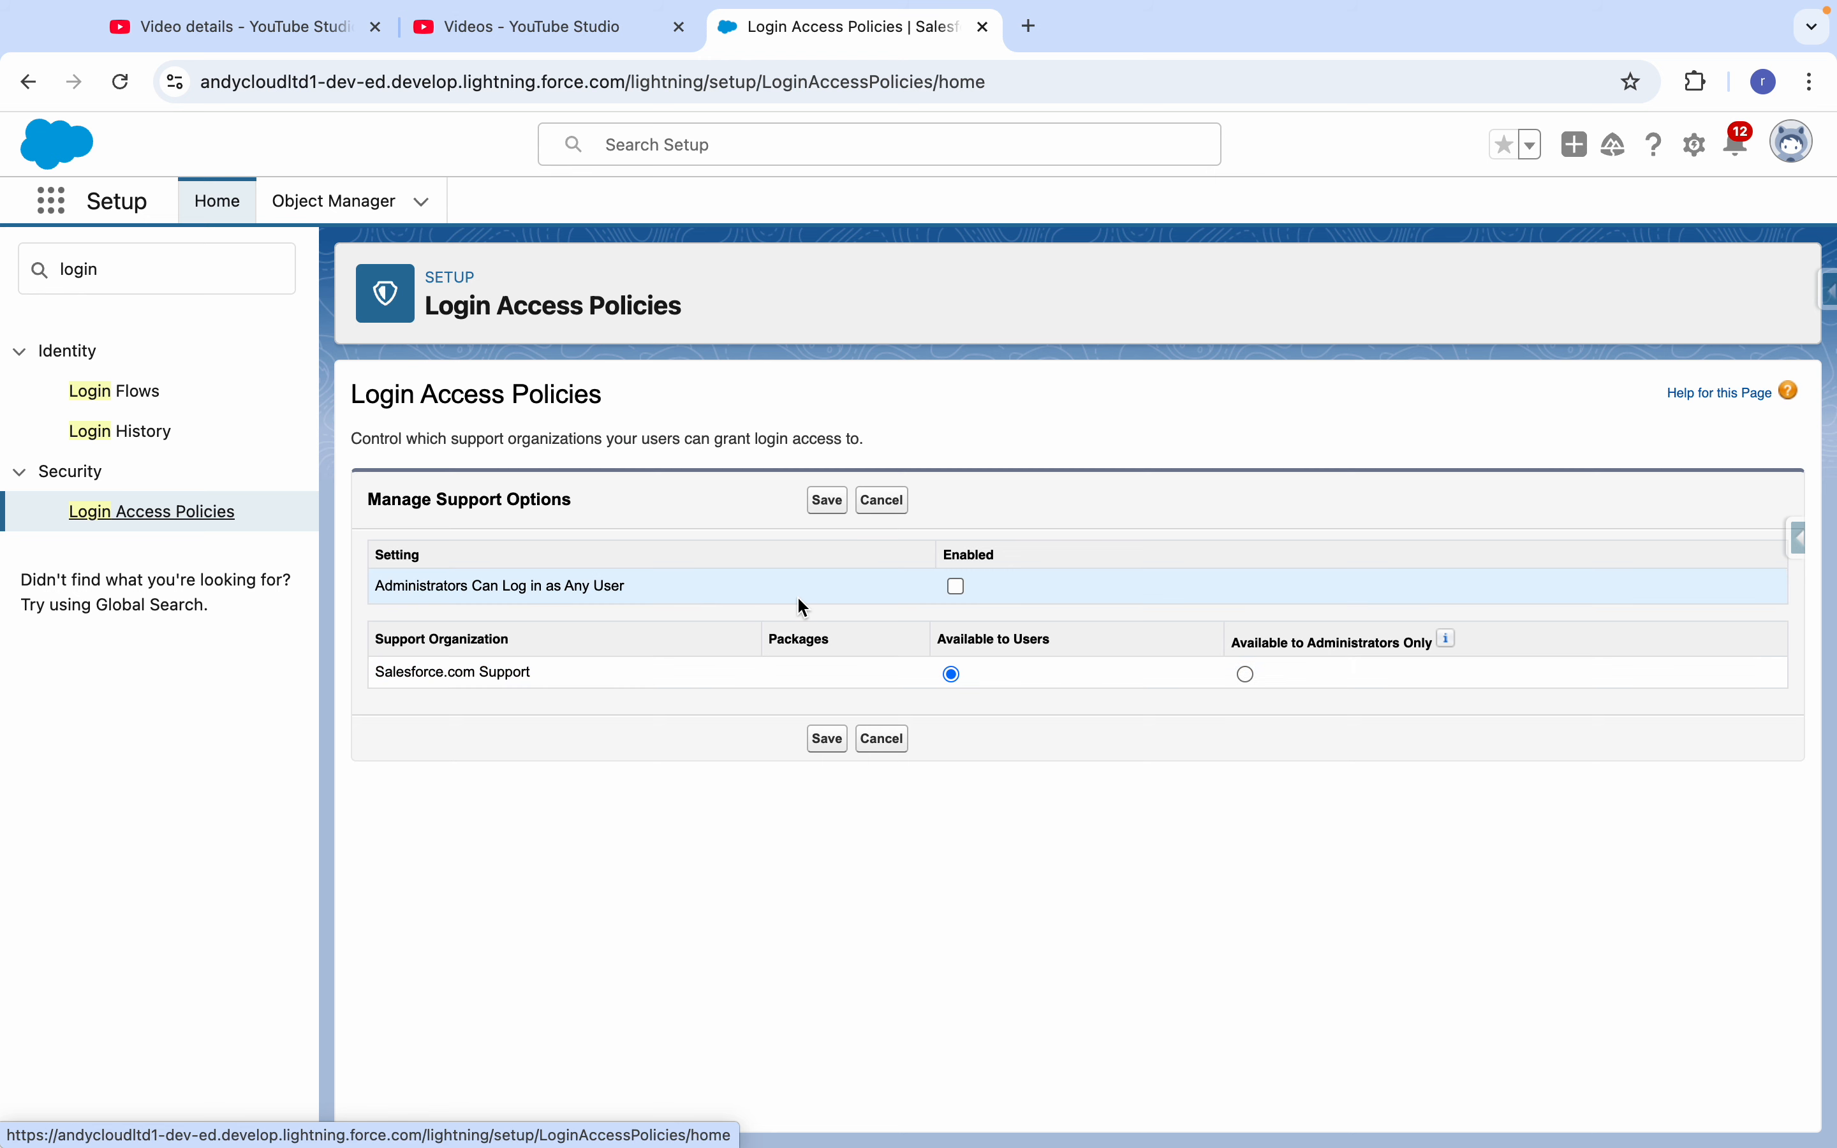
click(956, 586)
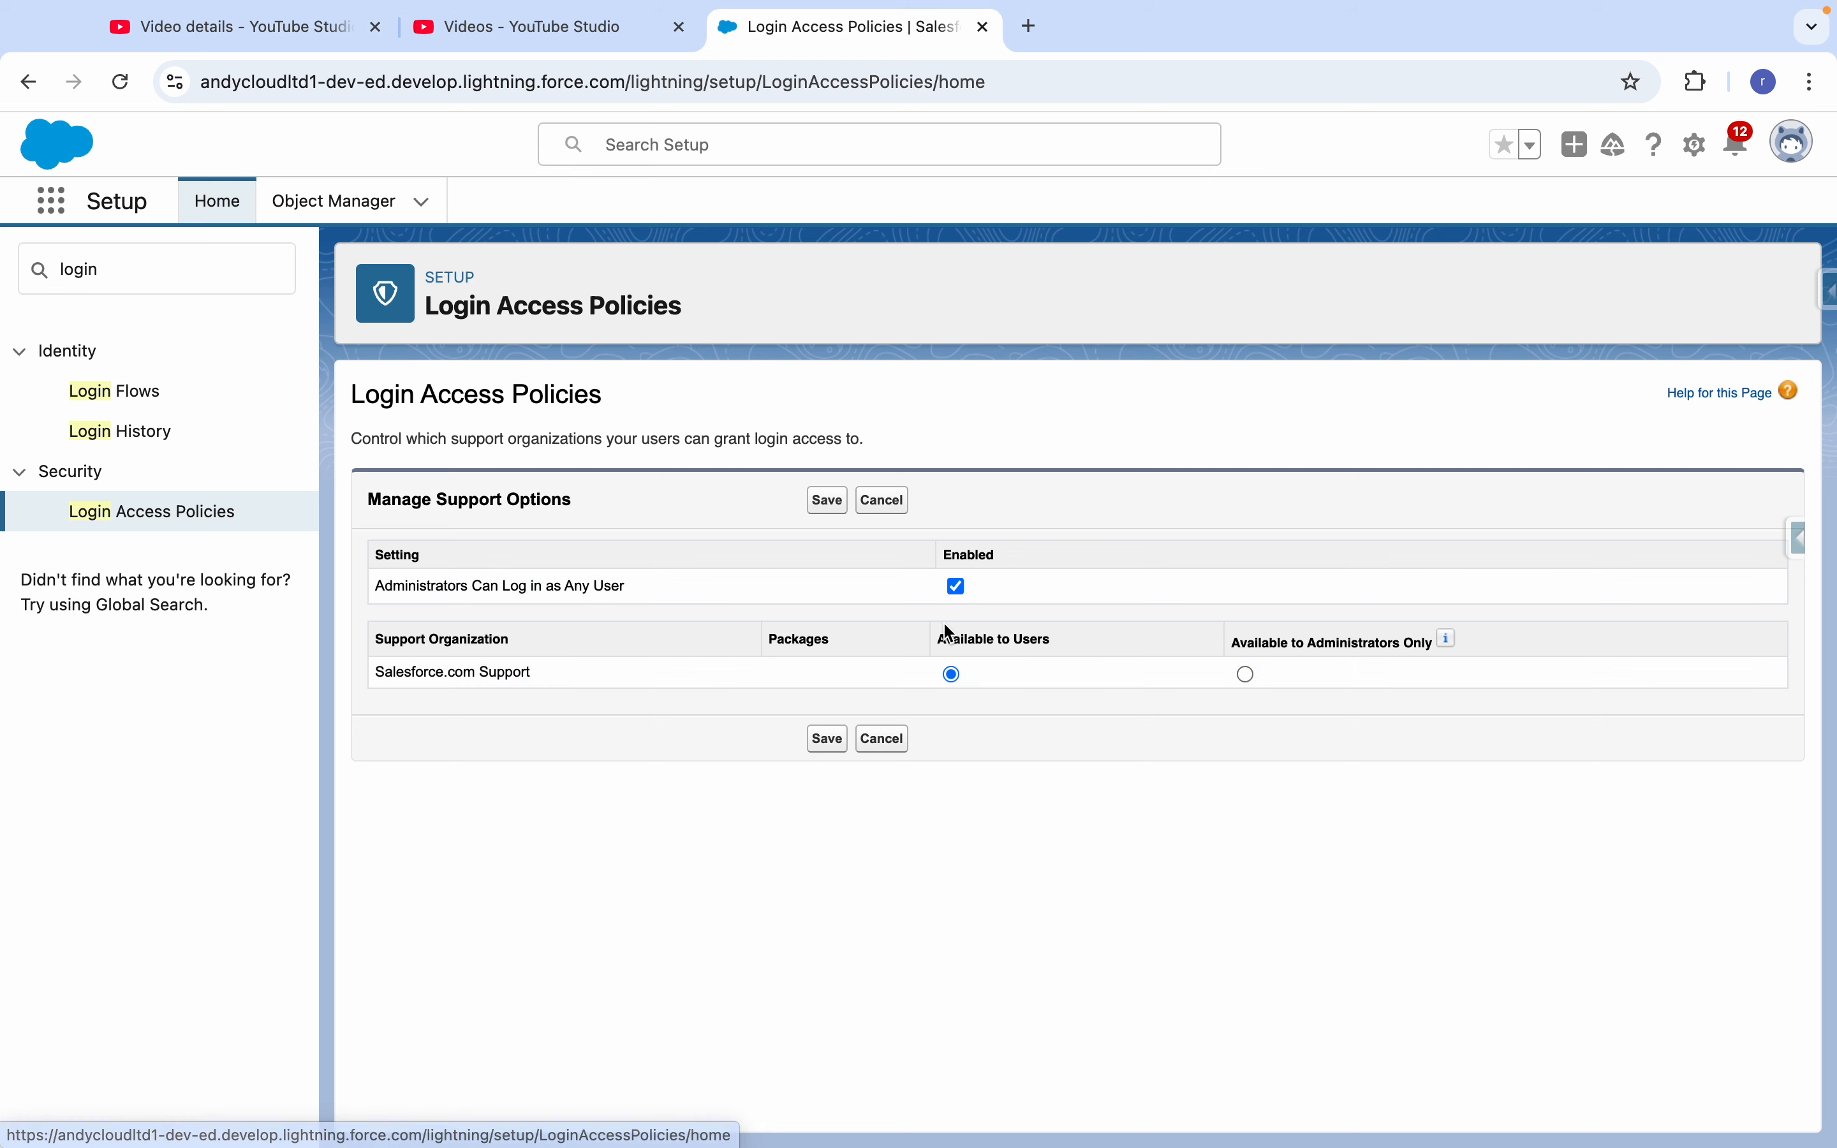
click(821, 502)
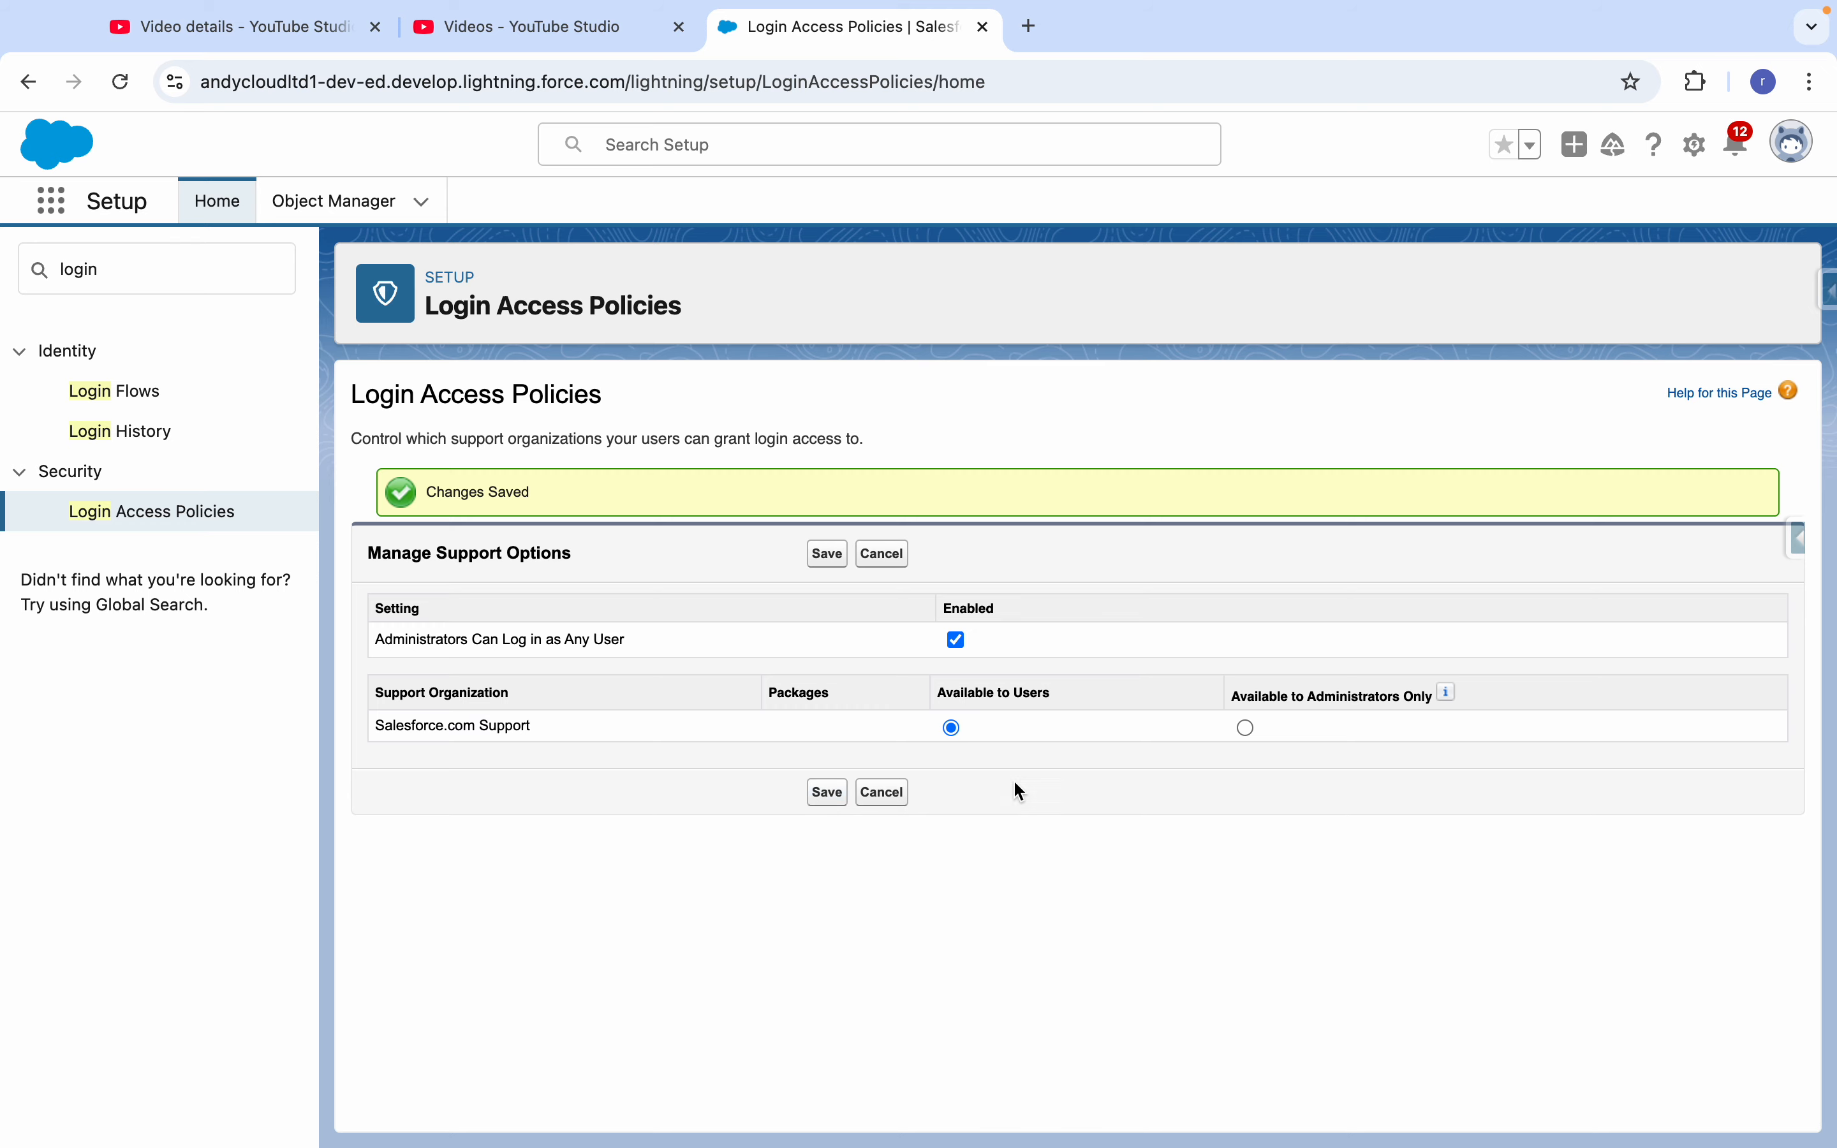
- Return to the list of all users in Setup and log in as User 1 Test
double_click(108, 277)
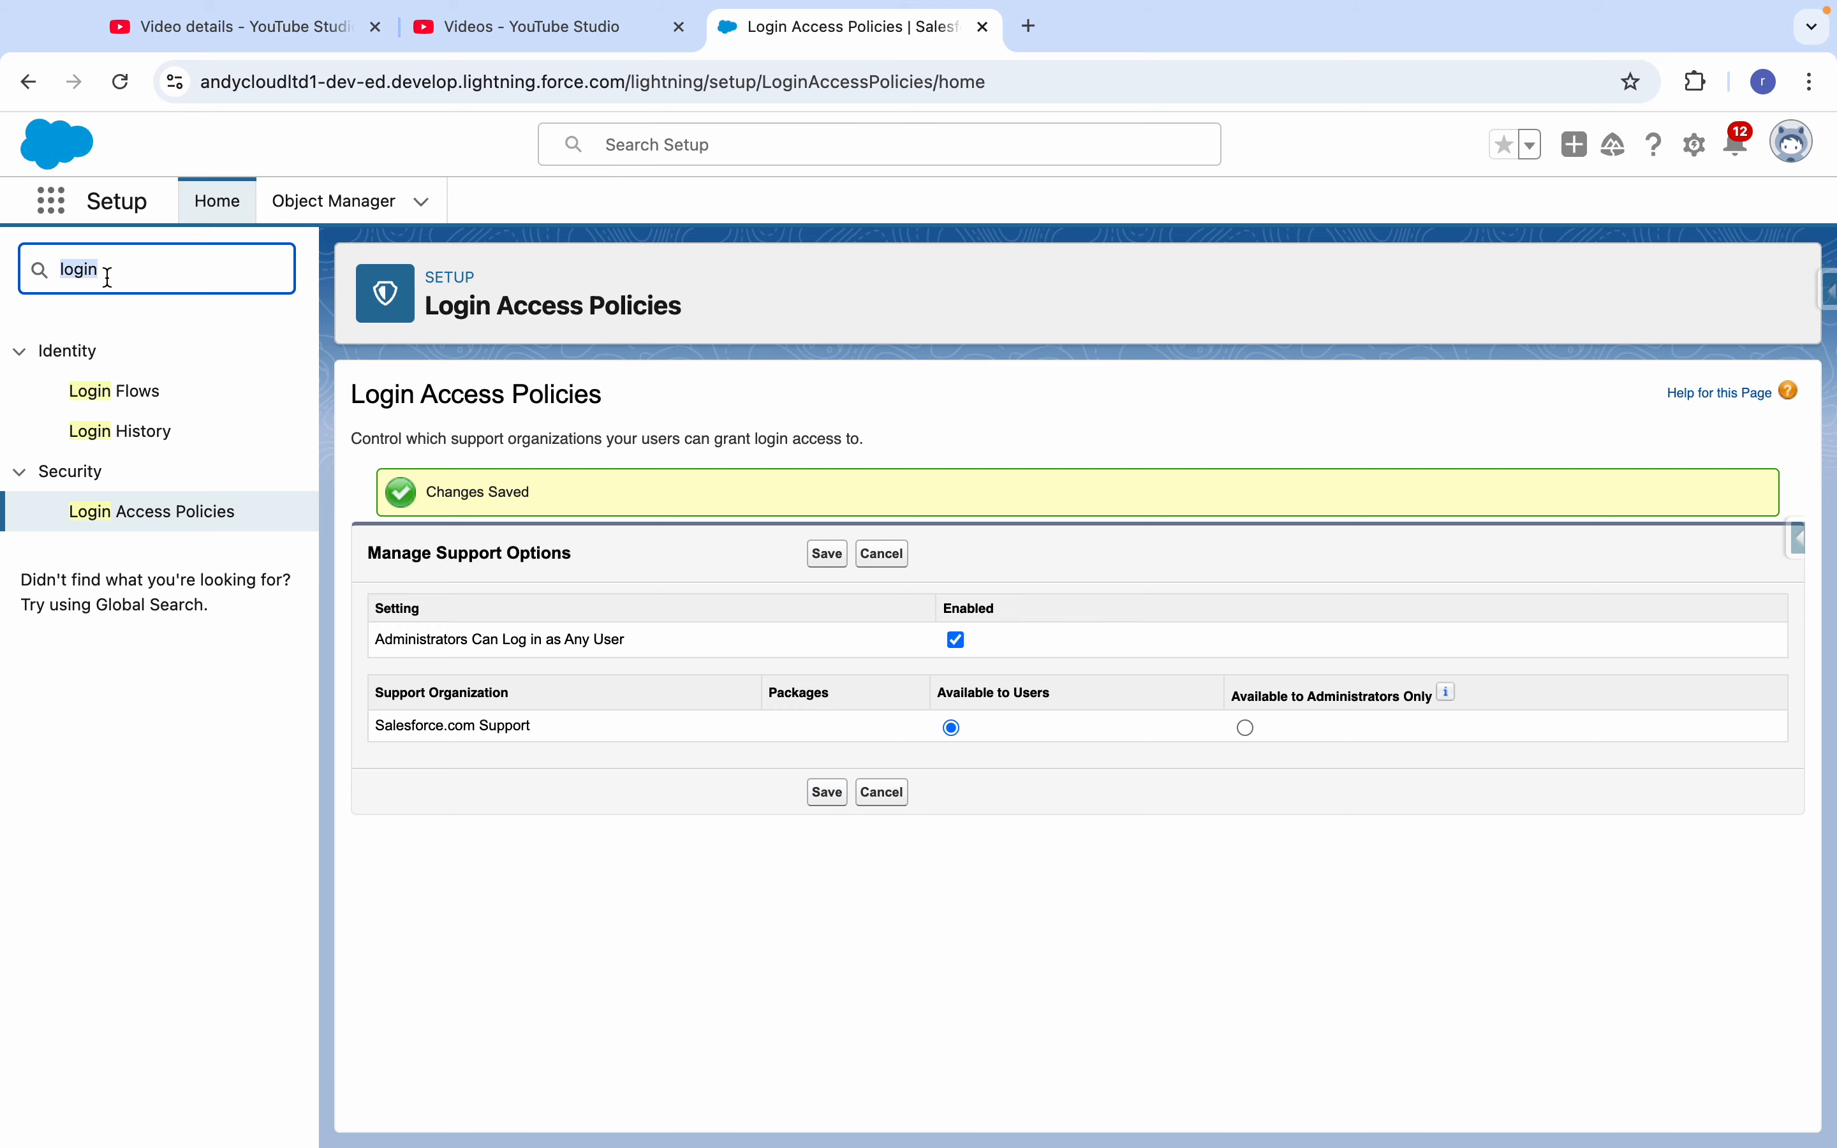
text(user)
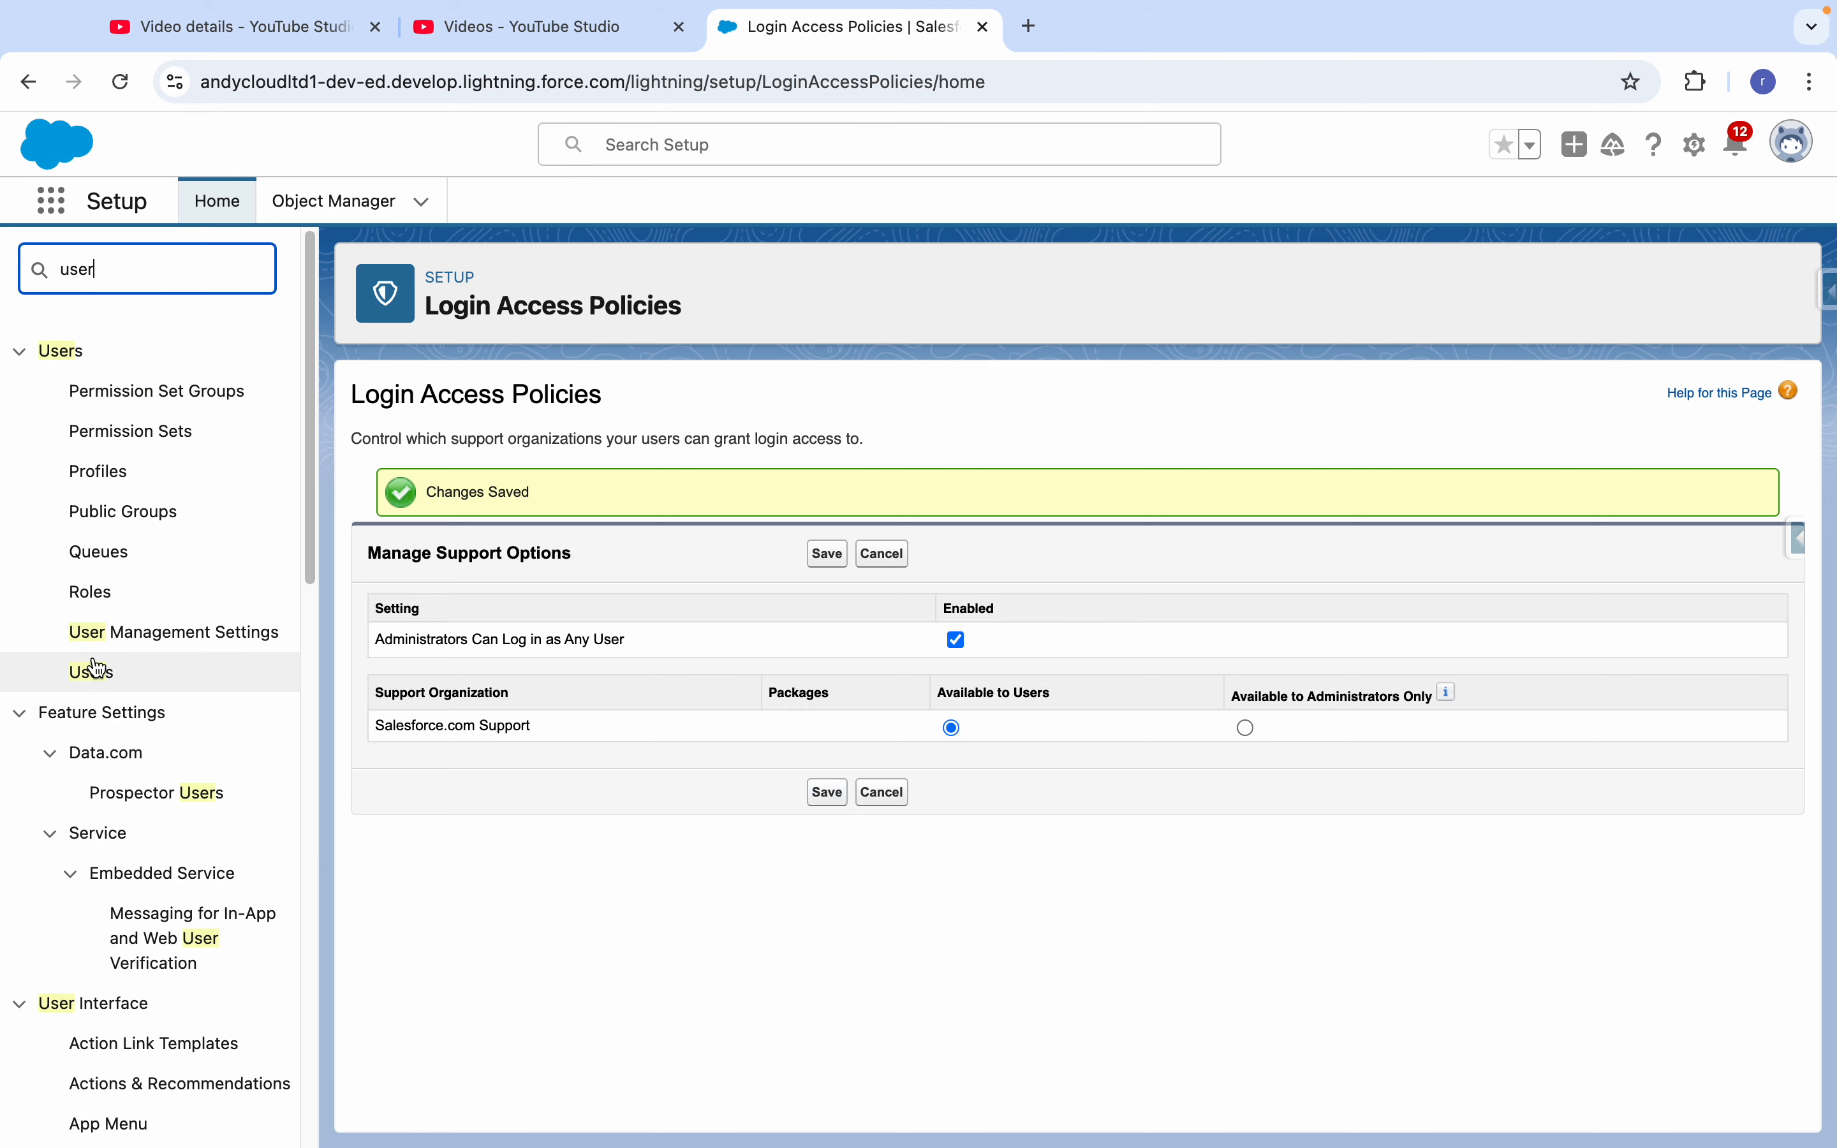
click(93, 669)
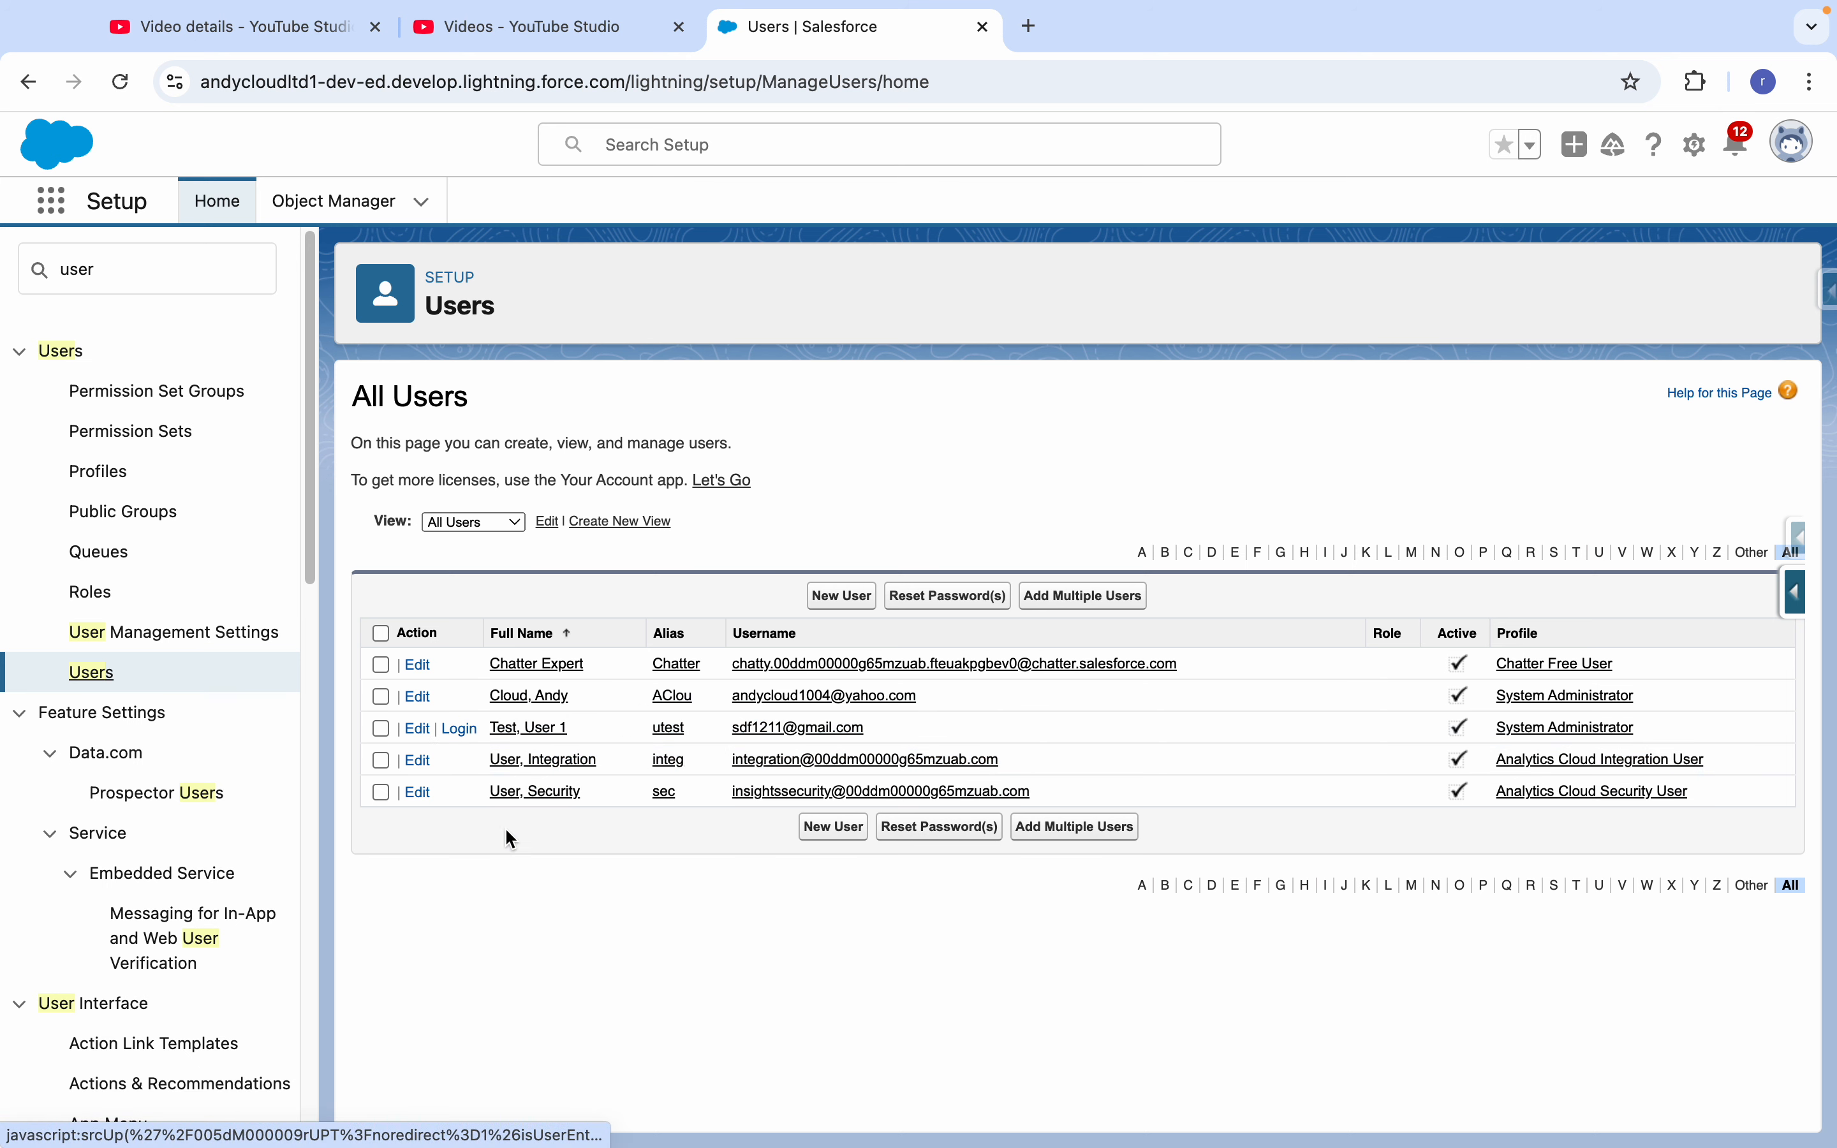
click(460, 729)
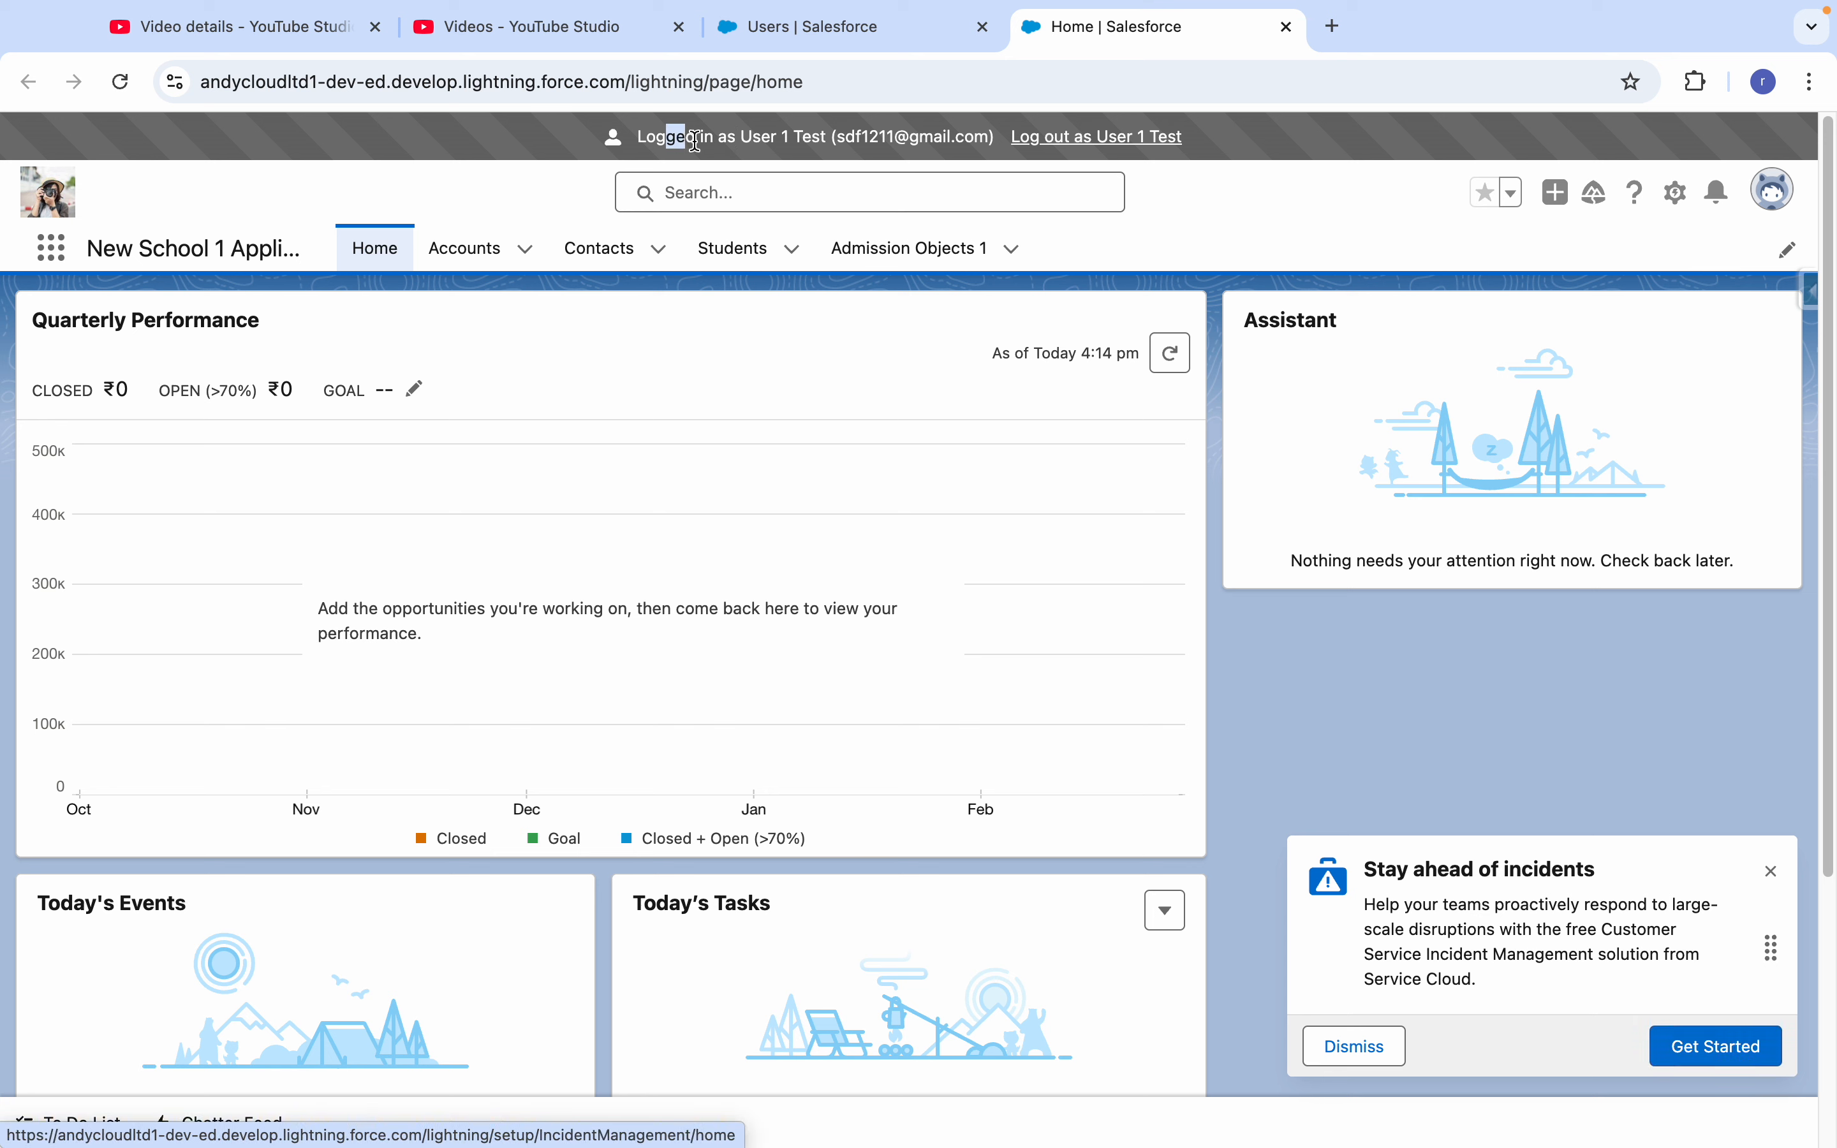
- Look through the Students and Admission Objects 1 lists as the test user, and dismiss the incident notice
drag(666, 136, 882, 154)
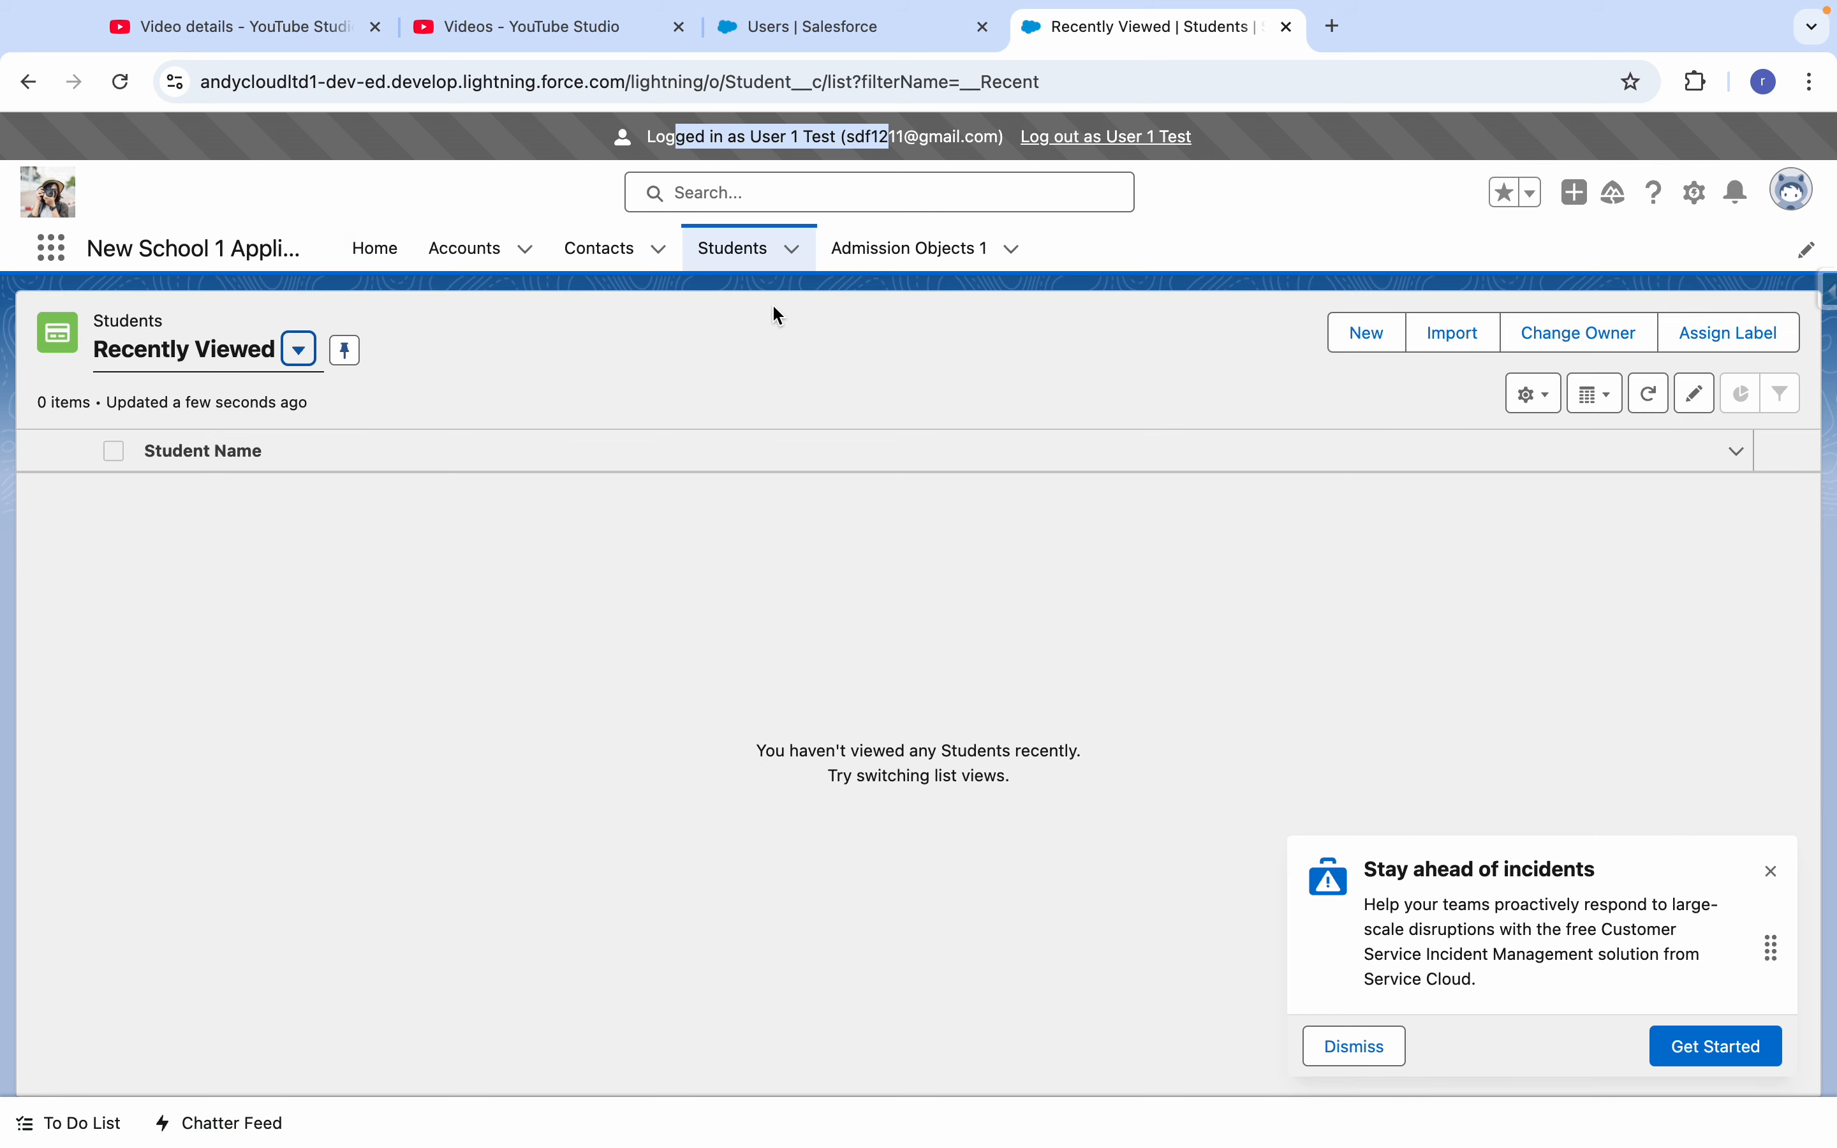
click(923, 251)
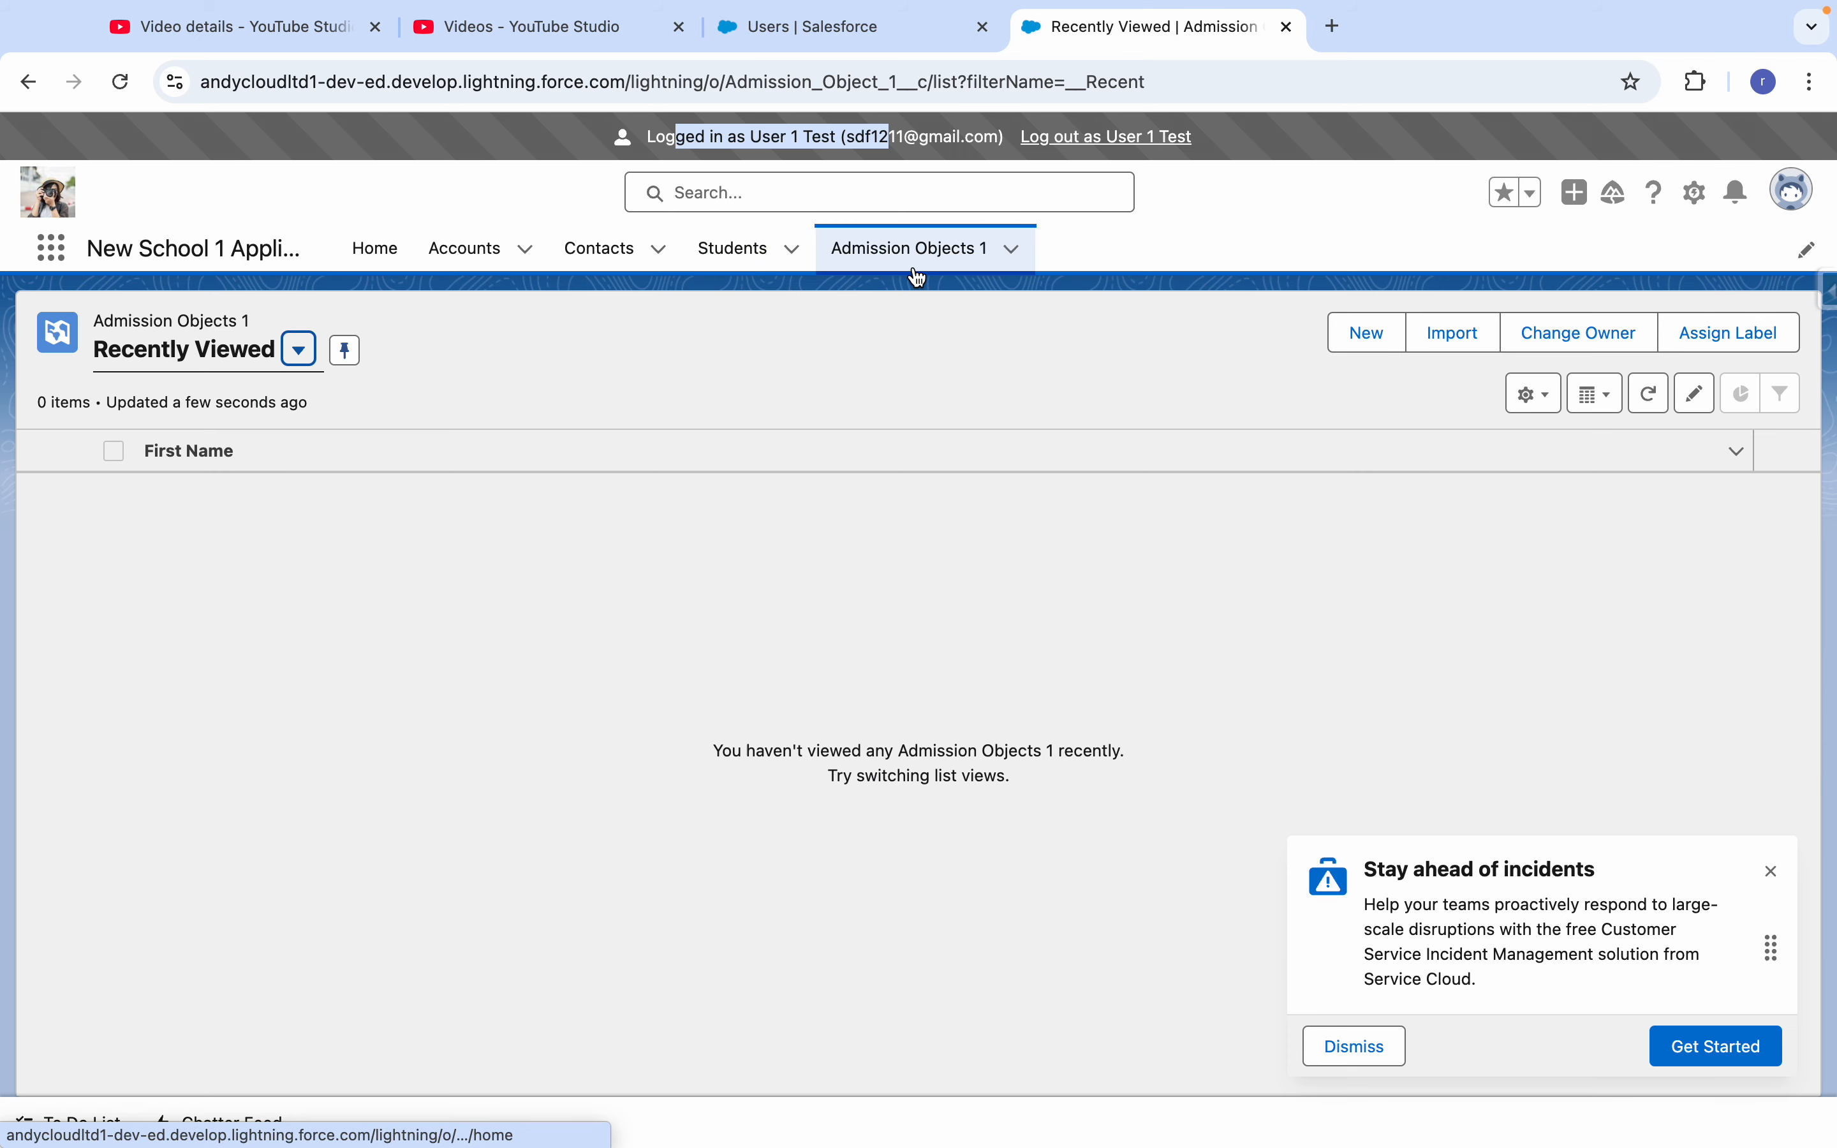
click(1772, 871)
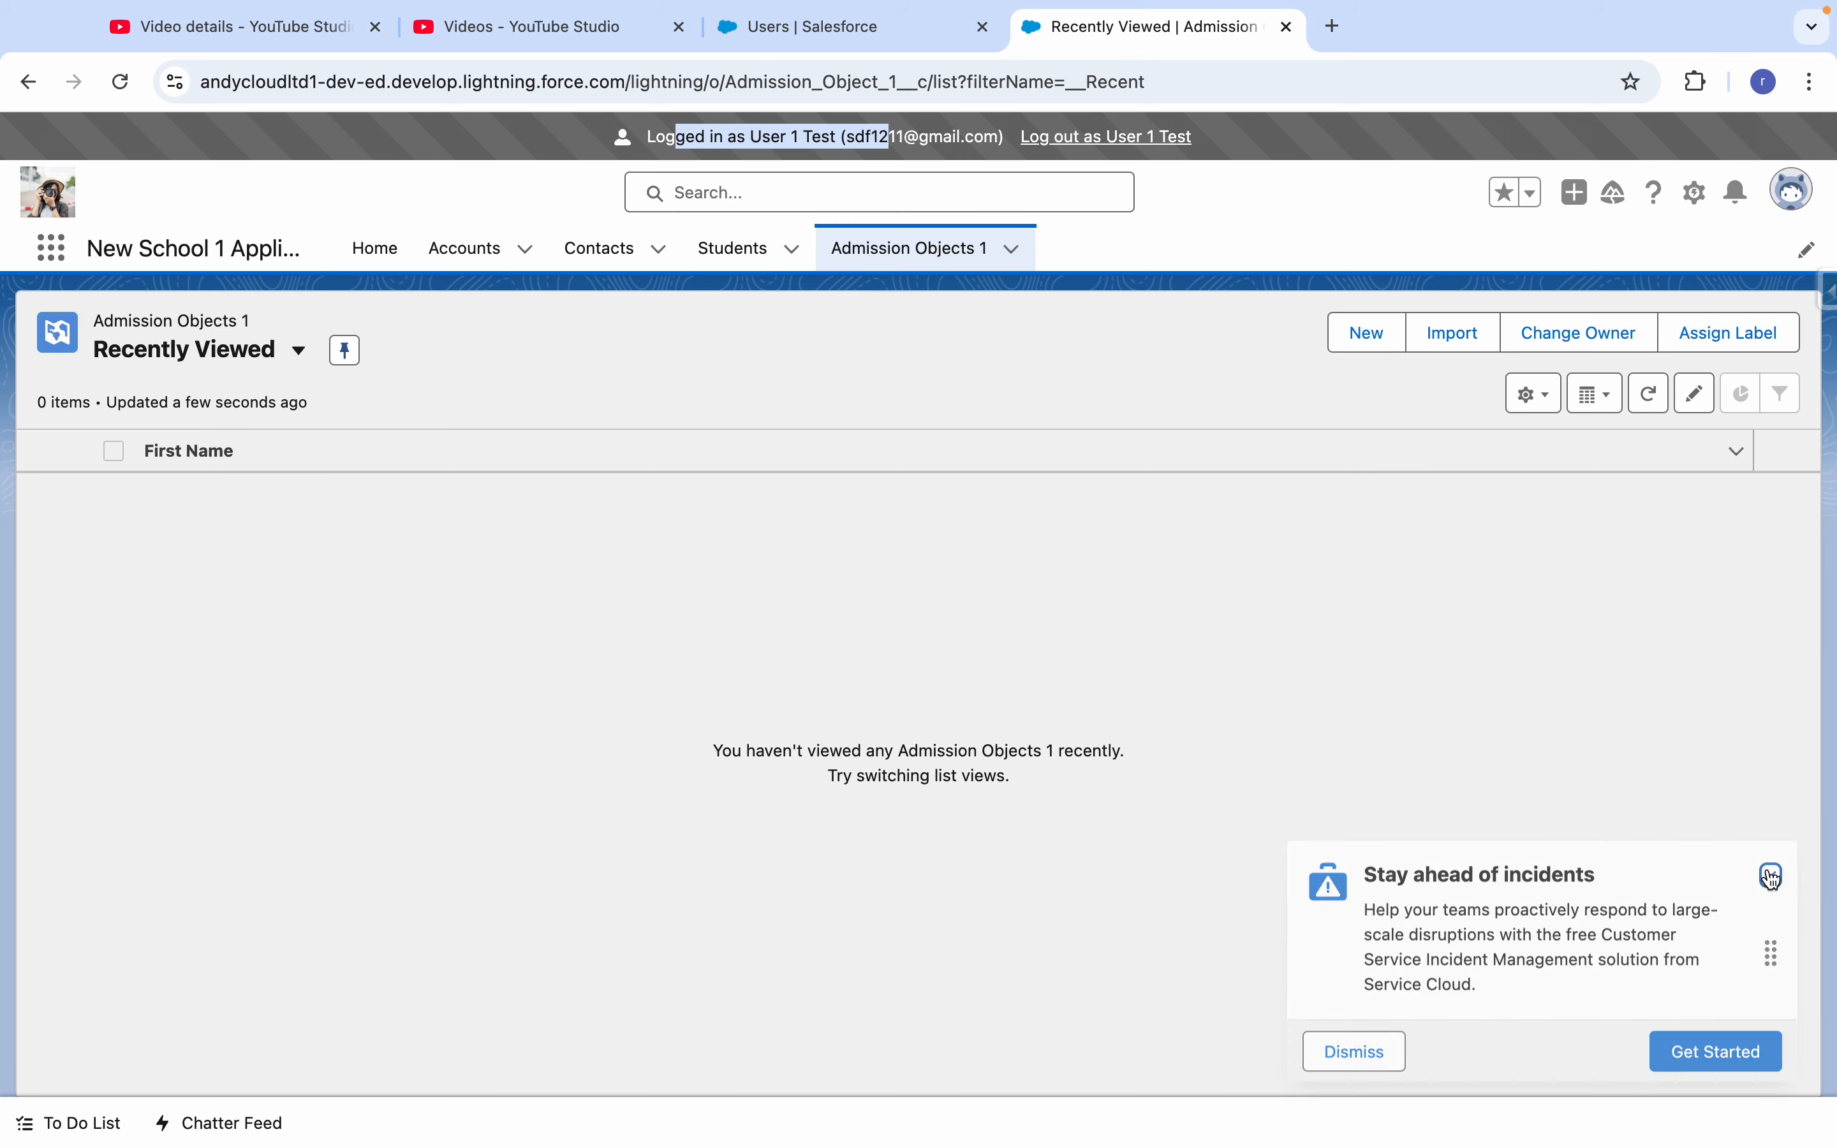
- Log out as User 1 Test and switch to the Salesforce Chart workbook in Excel
click(1120, 136)
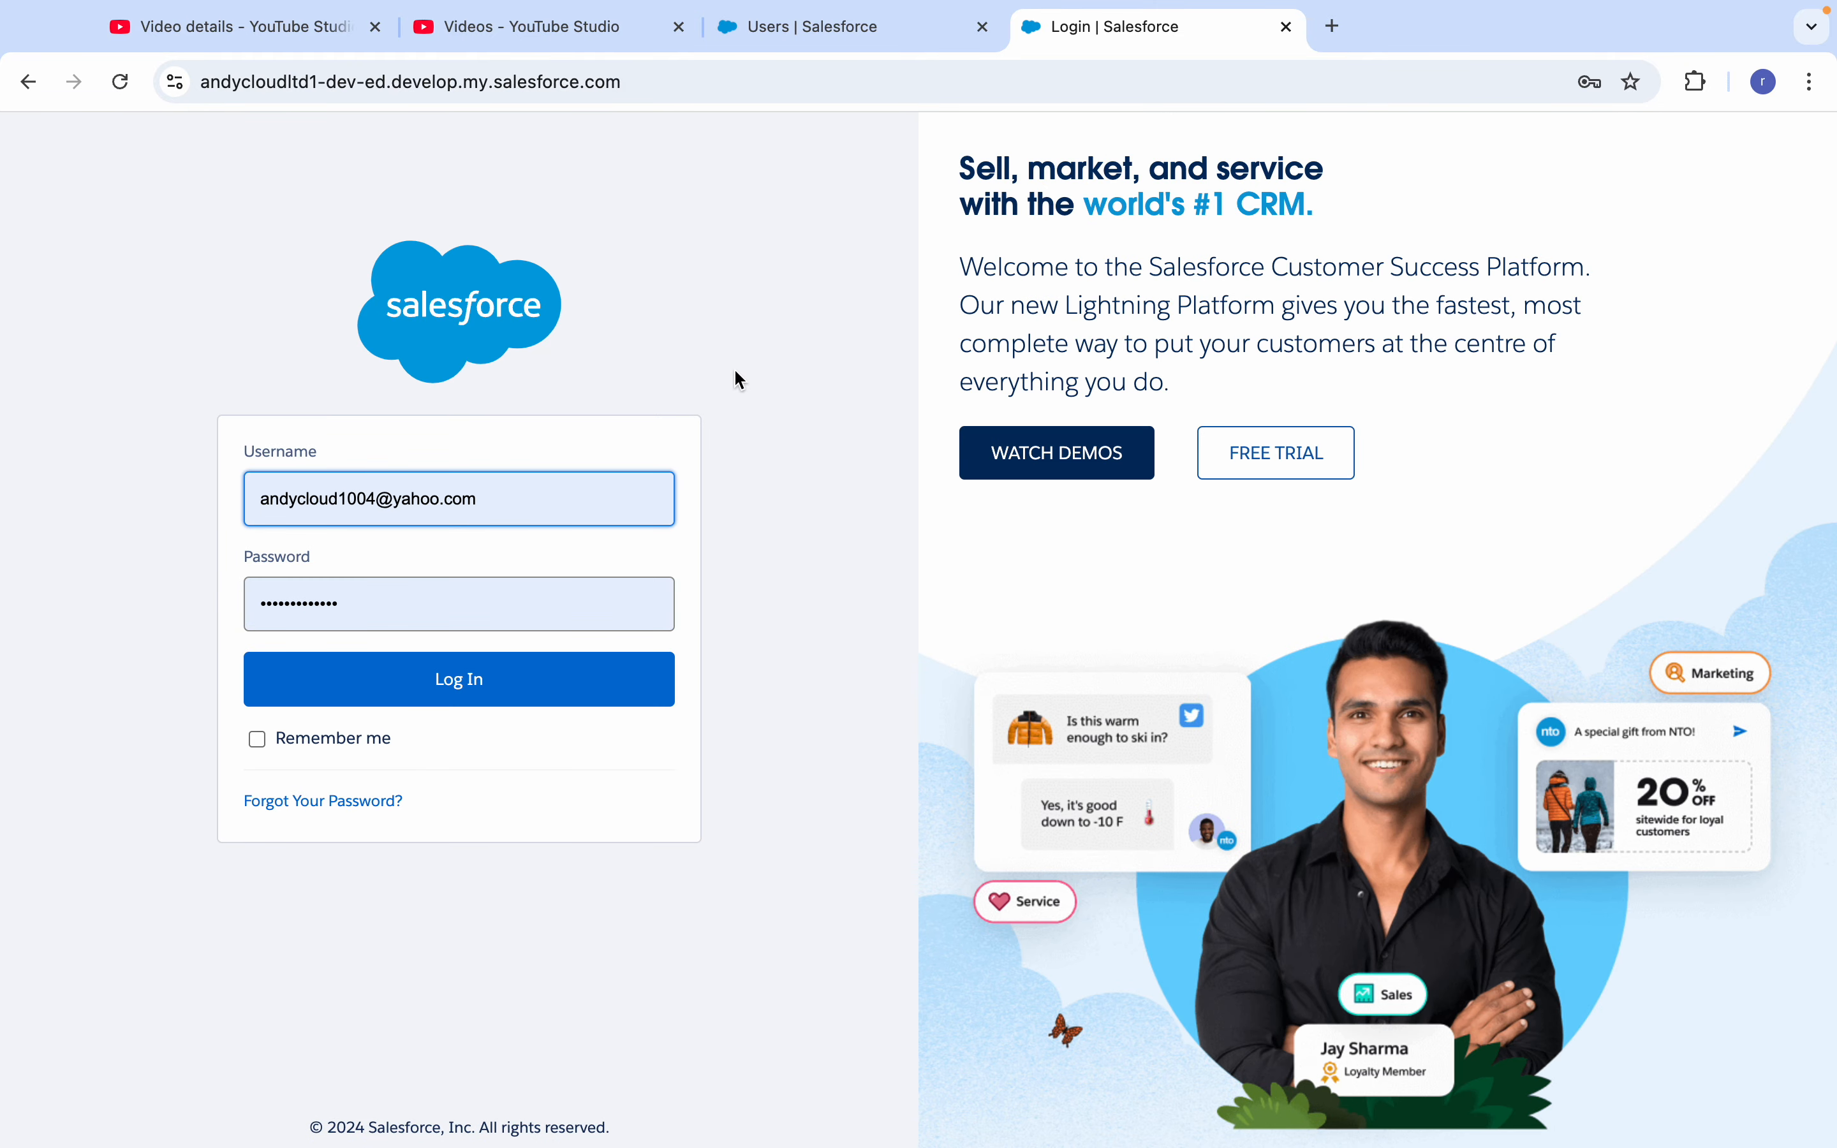
key(super+Tab)
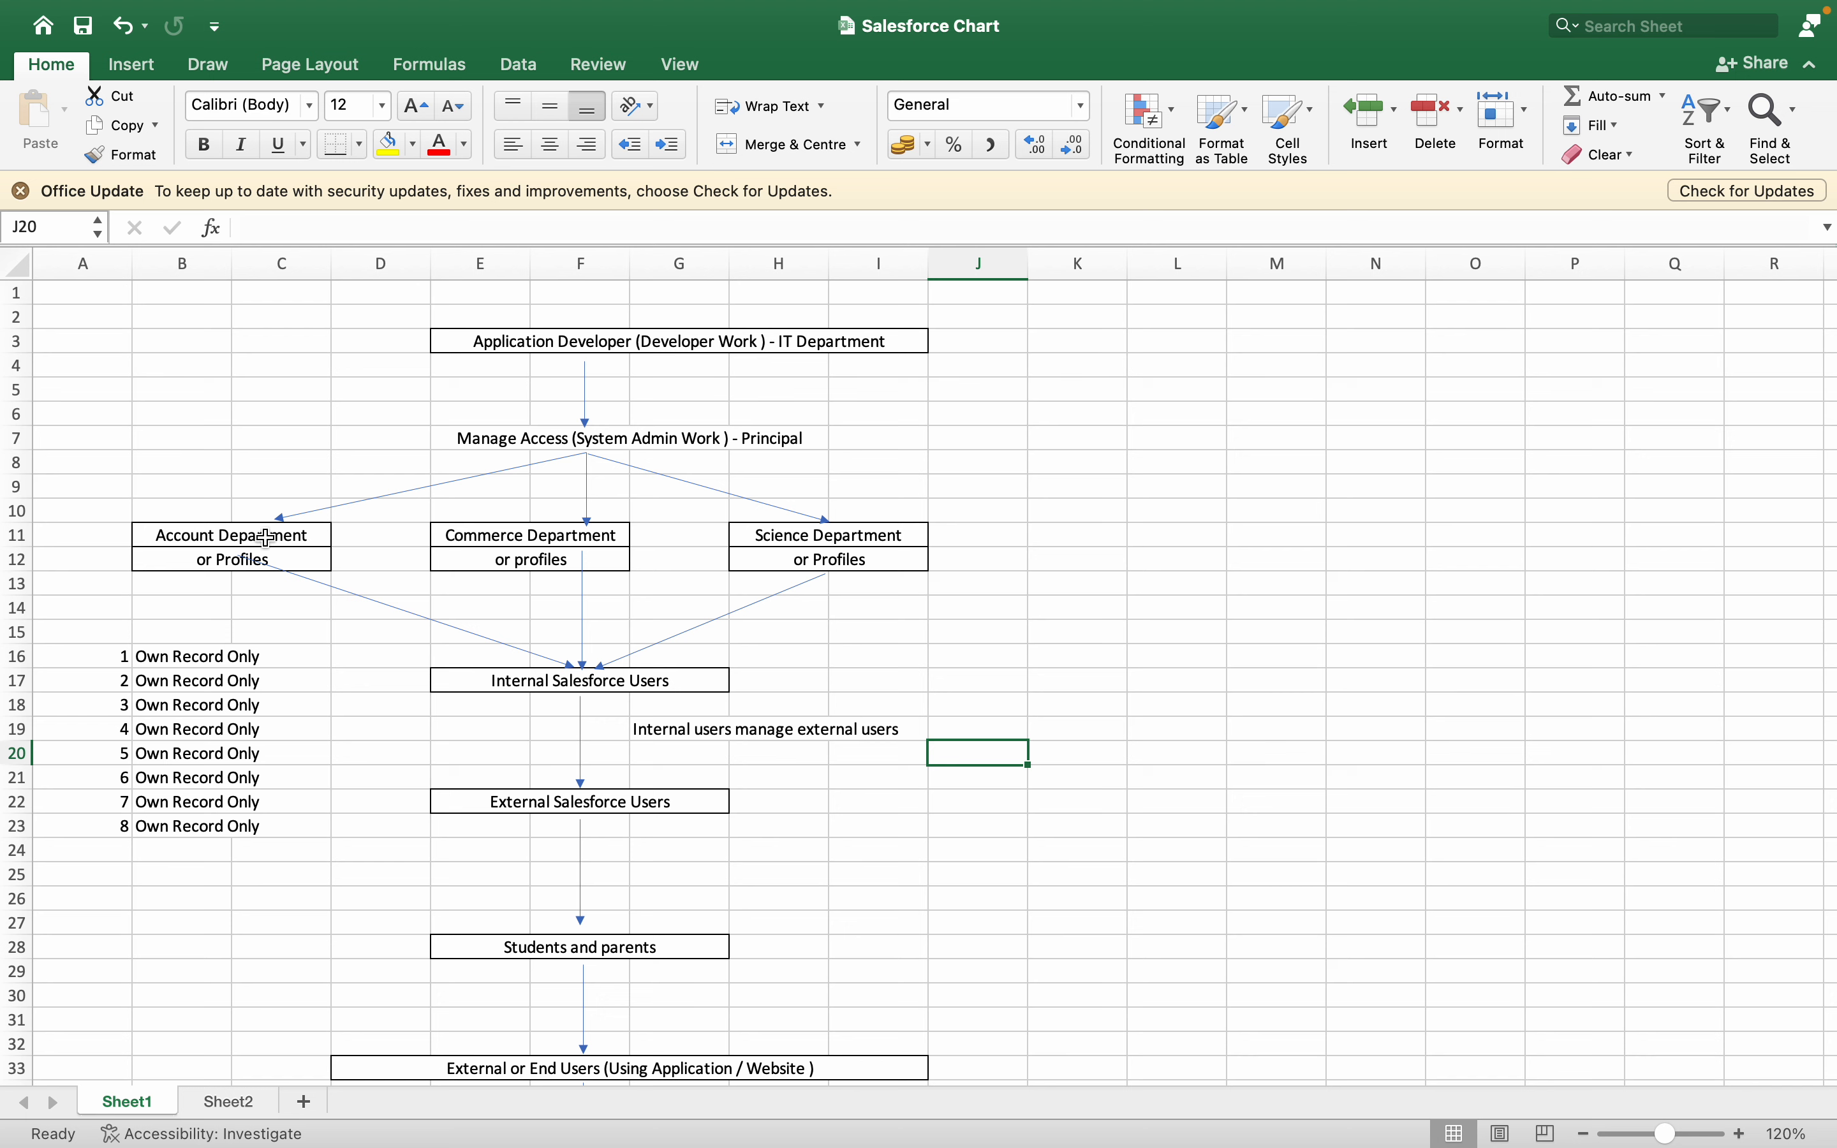